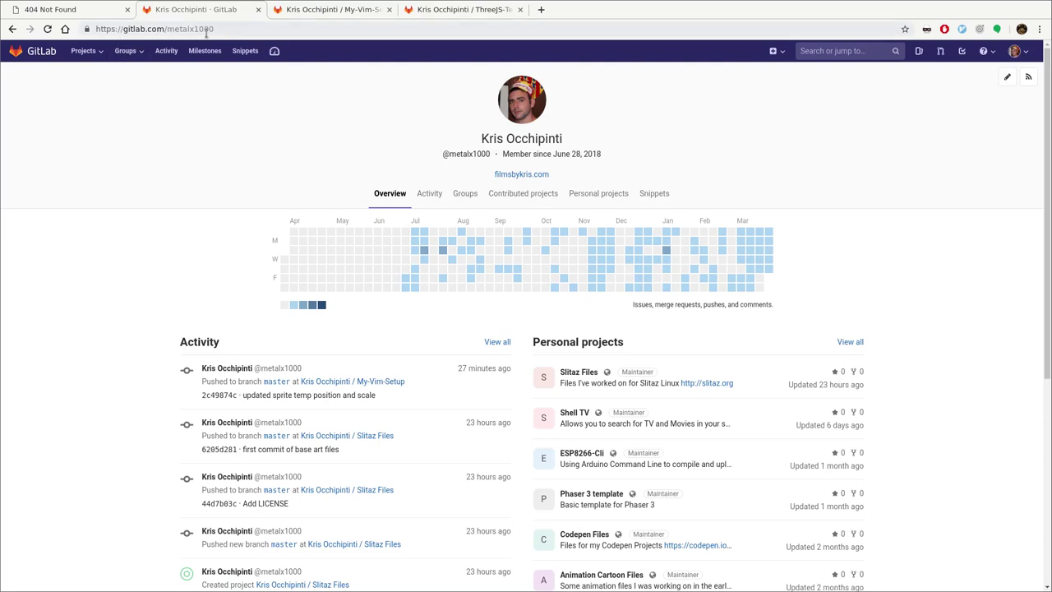
Step: Browse into the skeleton folder of the My-Vim-Setup GitLab project
click(345, 14)
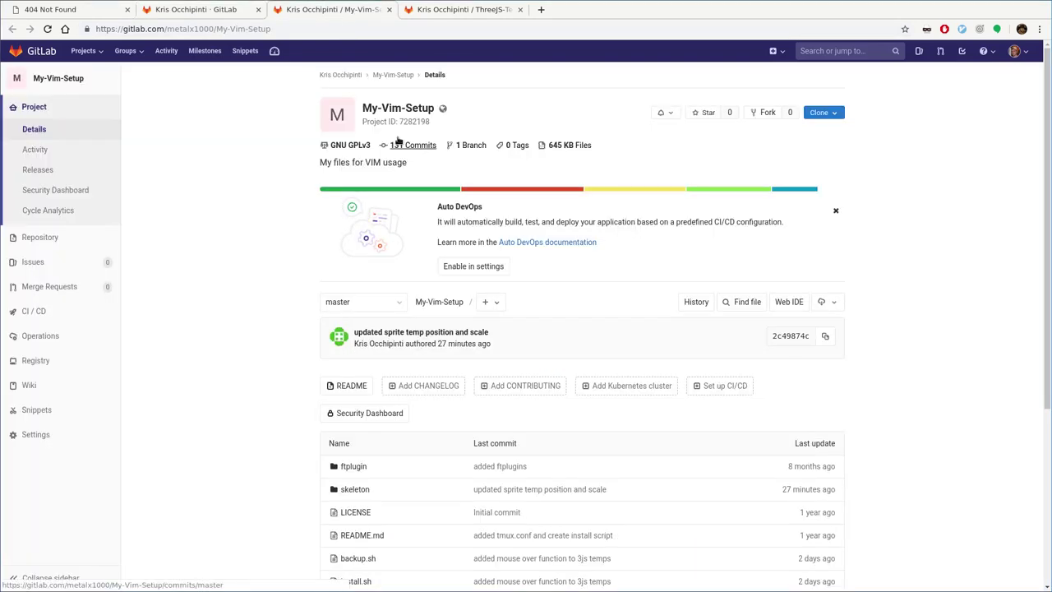
scroll(263, 252, down, 4)
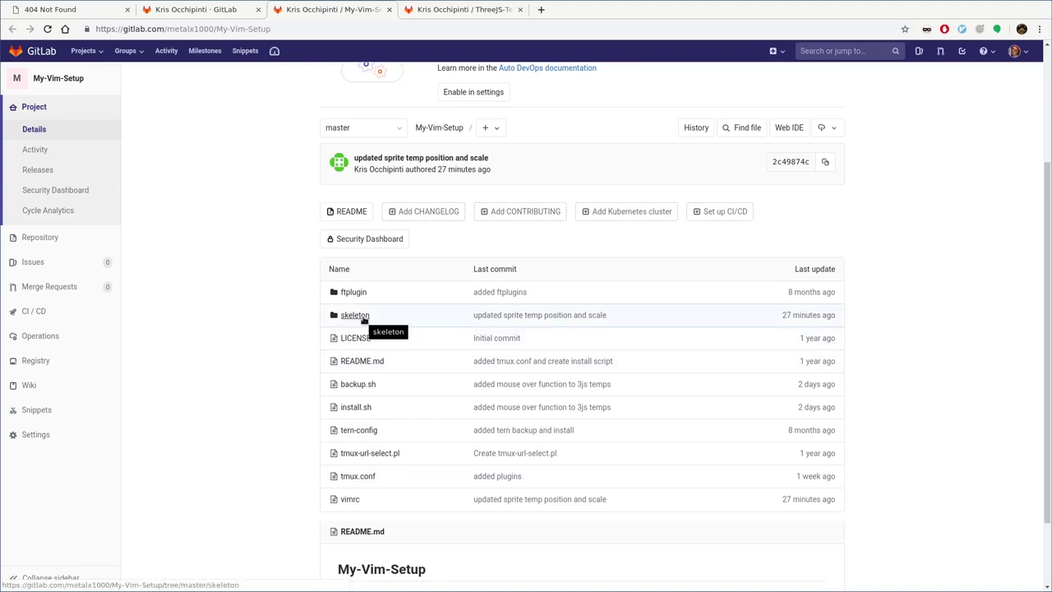
click(361, 318)
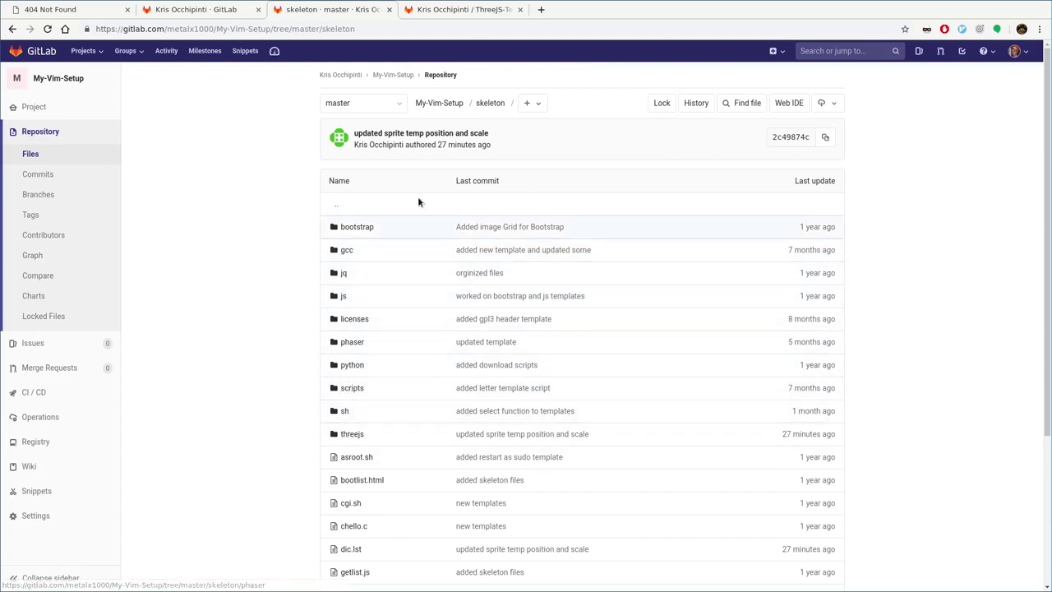
Step: View the ThreeJS-Template project's file list, then the localhost 404 page
click(454, 11)
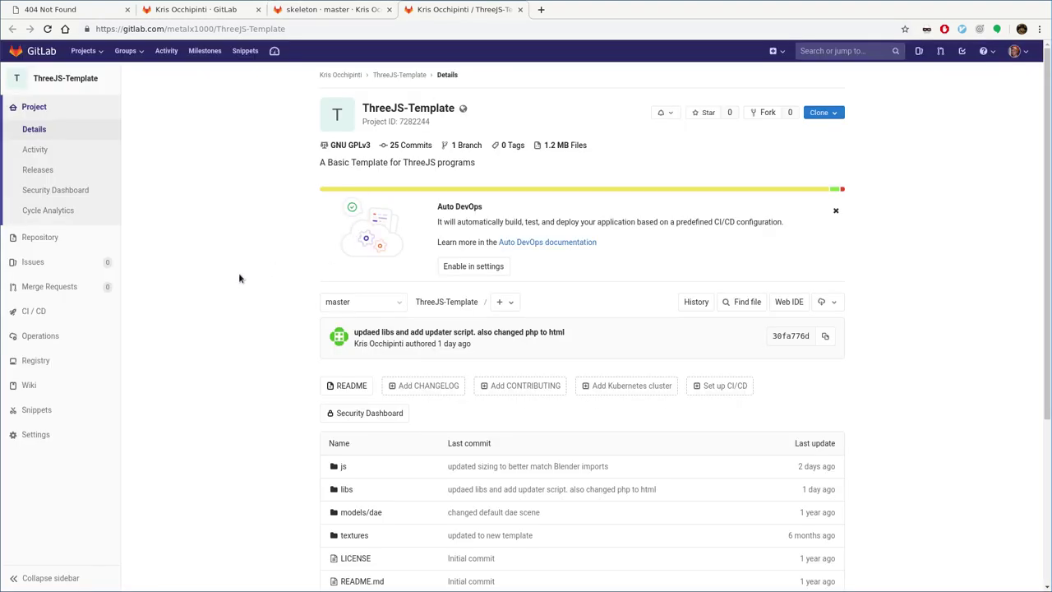
scroll(242, 272, down, 4)
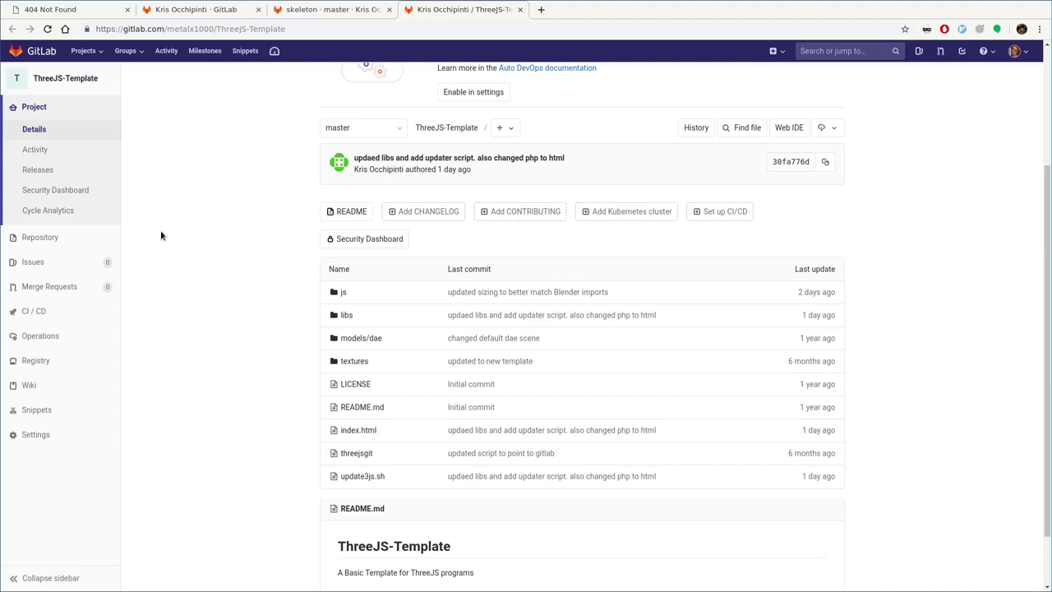
click(78, 12)
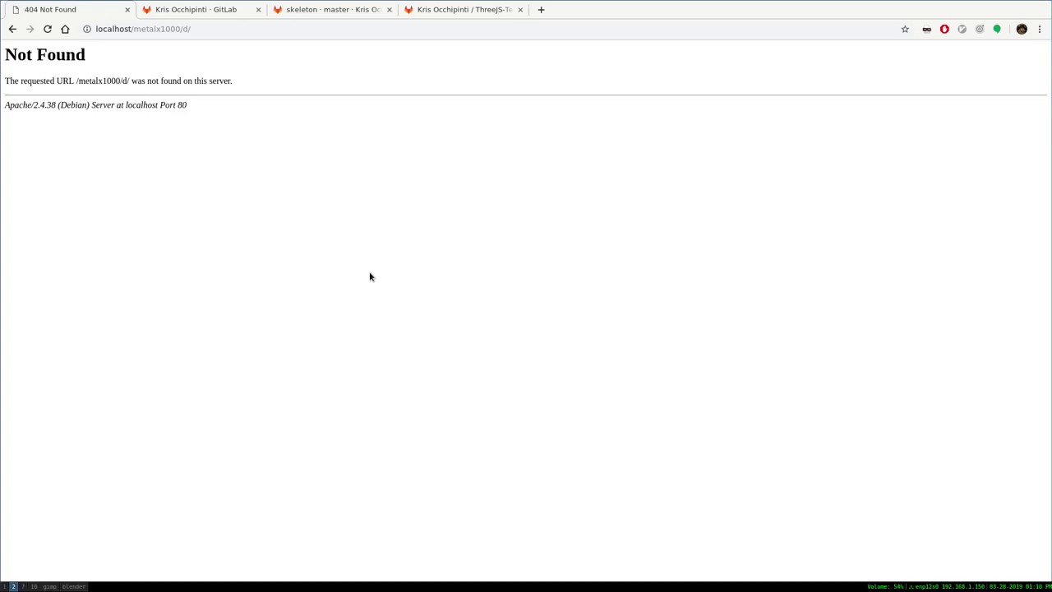
Step: Run 'threejsgit d' in the terminal to download the template into folder d
key(alt+Tab)
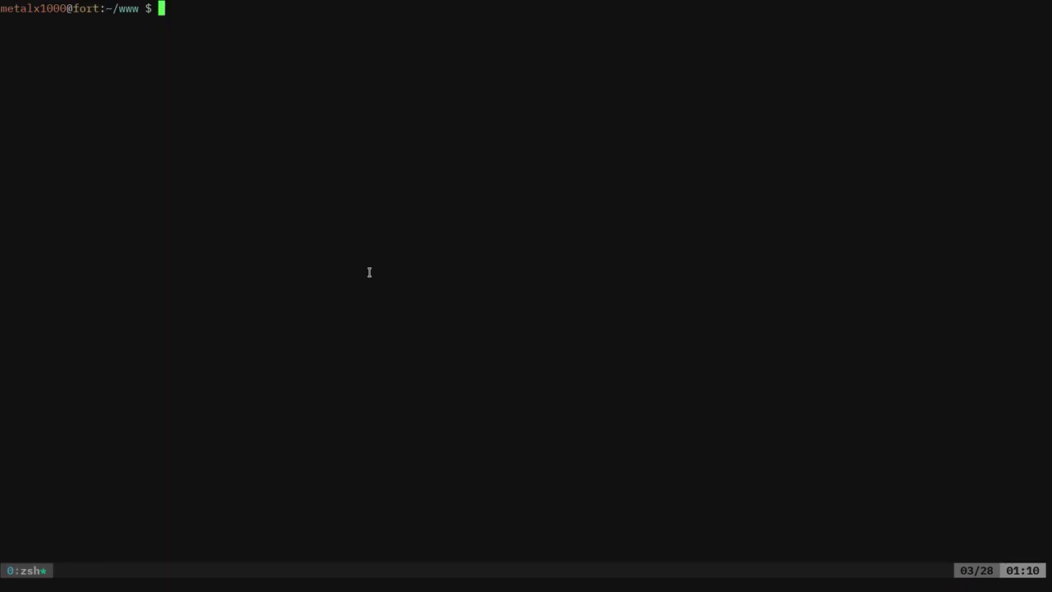
text(thr)
key(BackSpace)
key(BackSpace)
text(hreejs)
key(Tab)
key(Tab)
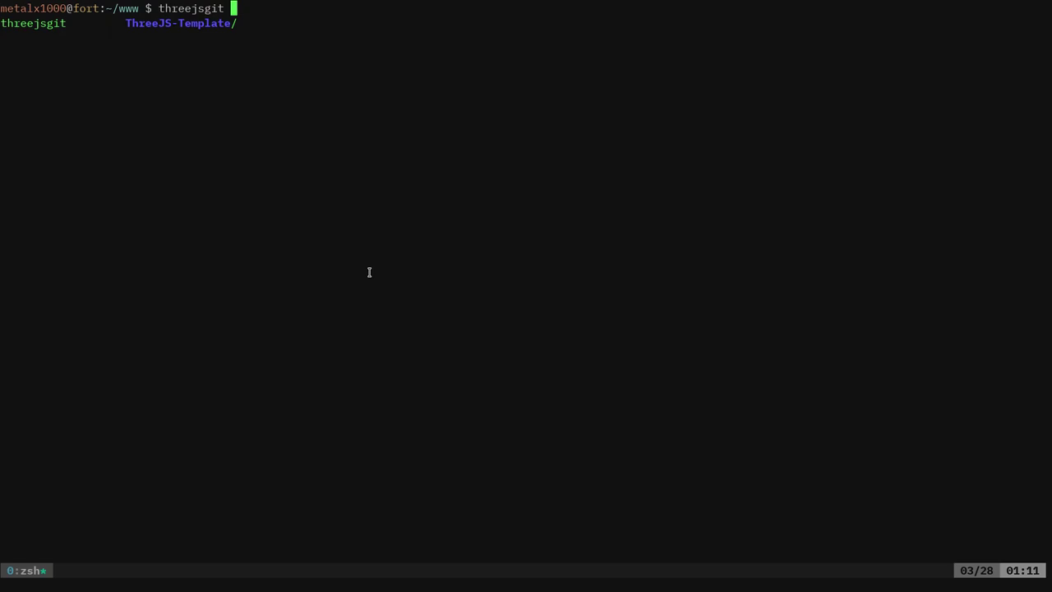
text(d)
key(Return)
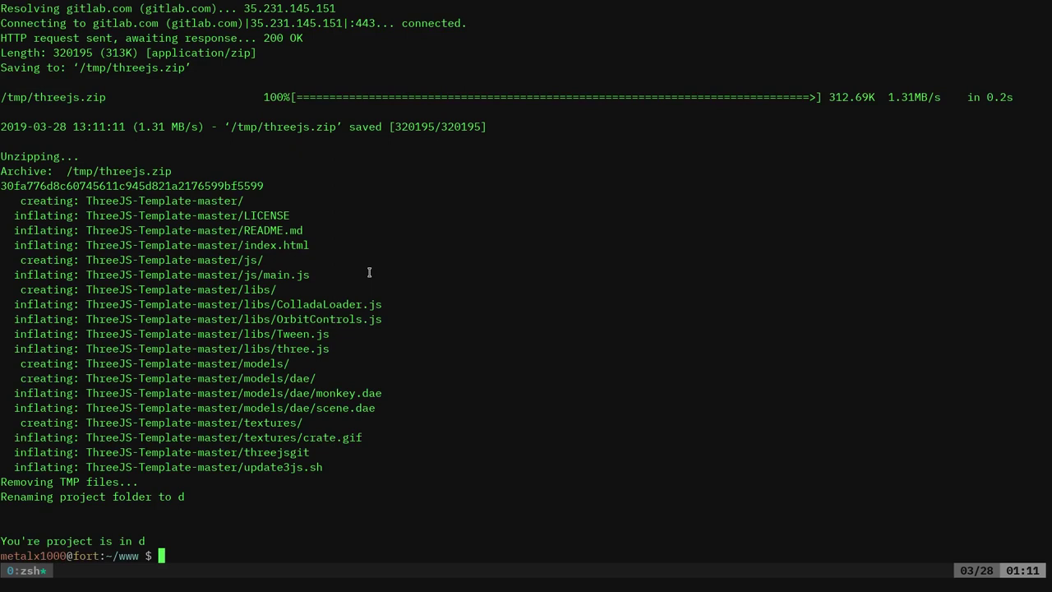
Step: Enter folder d, list its files, and return to Chrome
text(cd d)
key(Return)
text(ls)
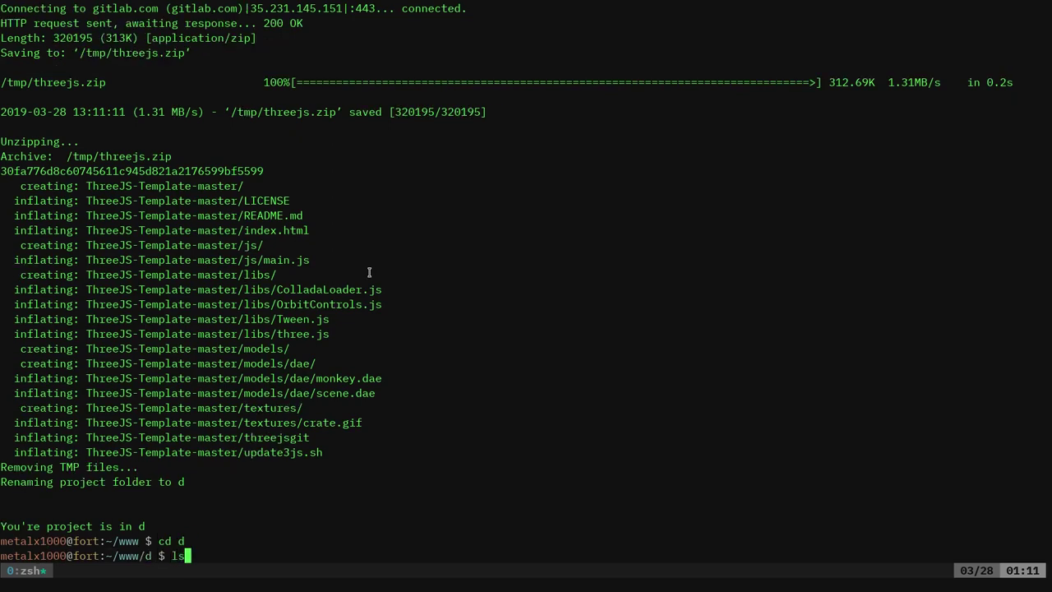
key(Return)
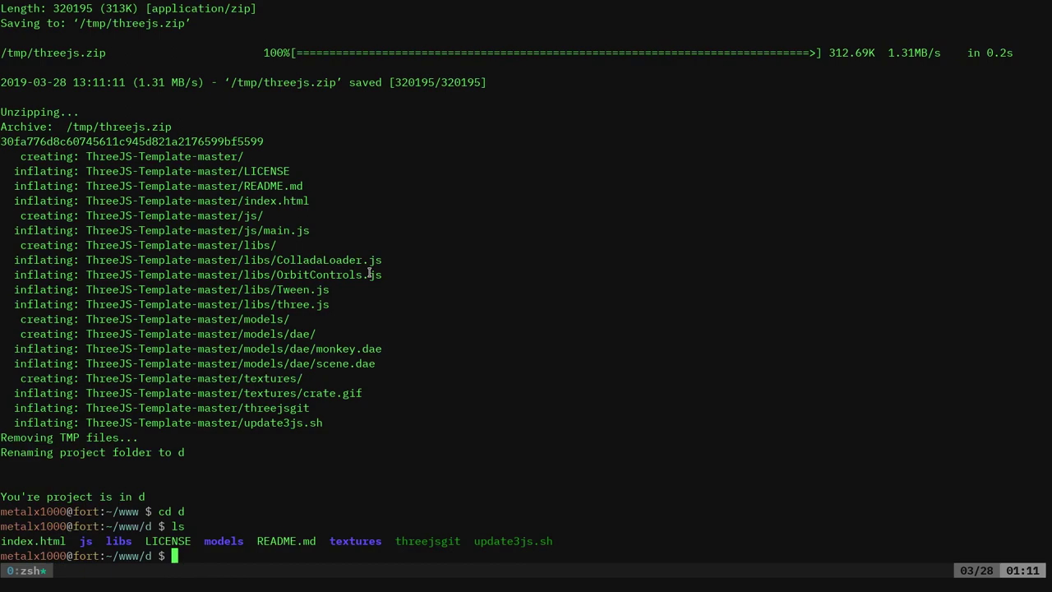
key(alt+Tab)
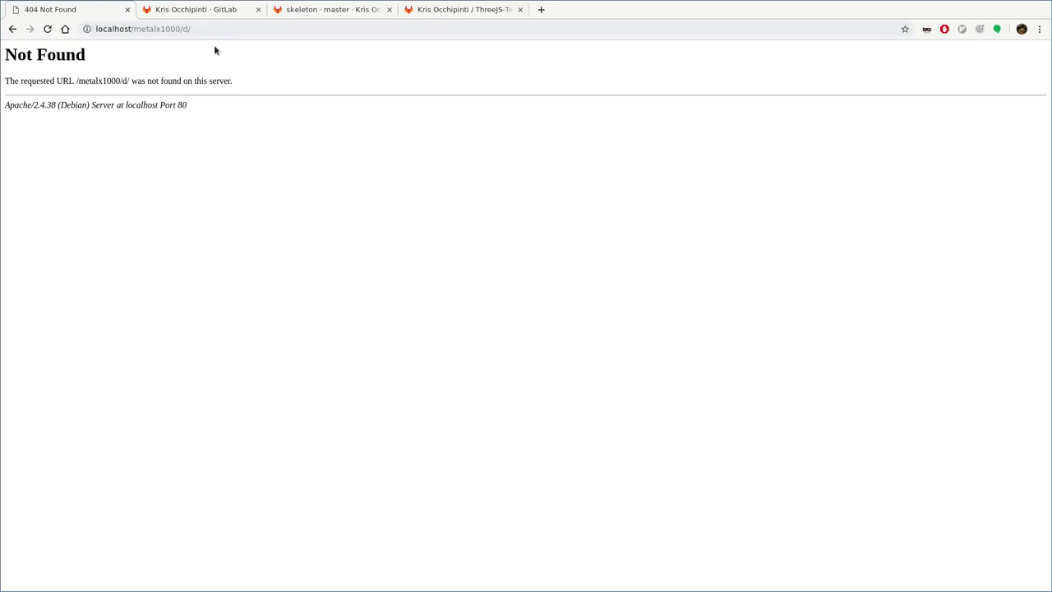
Step: Reload localhost/metalx1000/d/, recolour the template cube by clicking, and drag to rotate it
key(F5)
drag(498, 251, 648, 283)
click(612, 302)
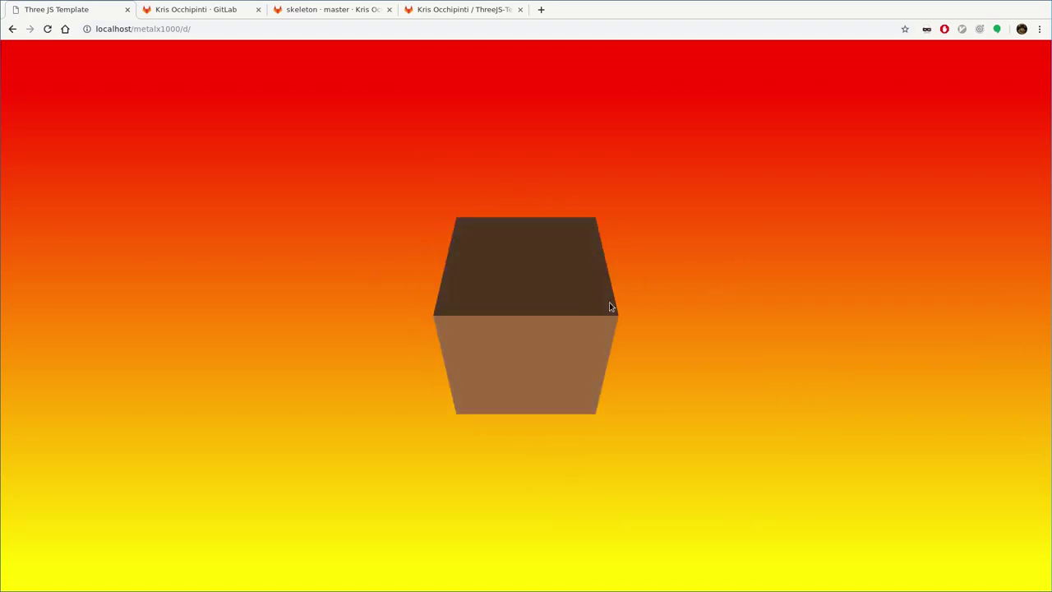
click(659, 421)
drag(659, 425, 438, 293)
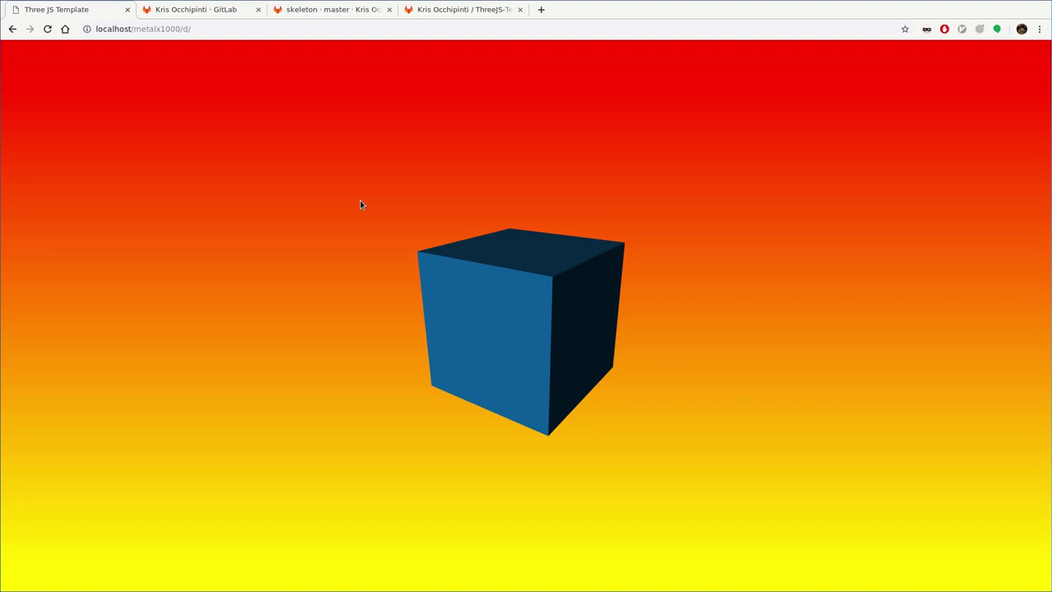
key(alt+Tab)
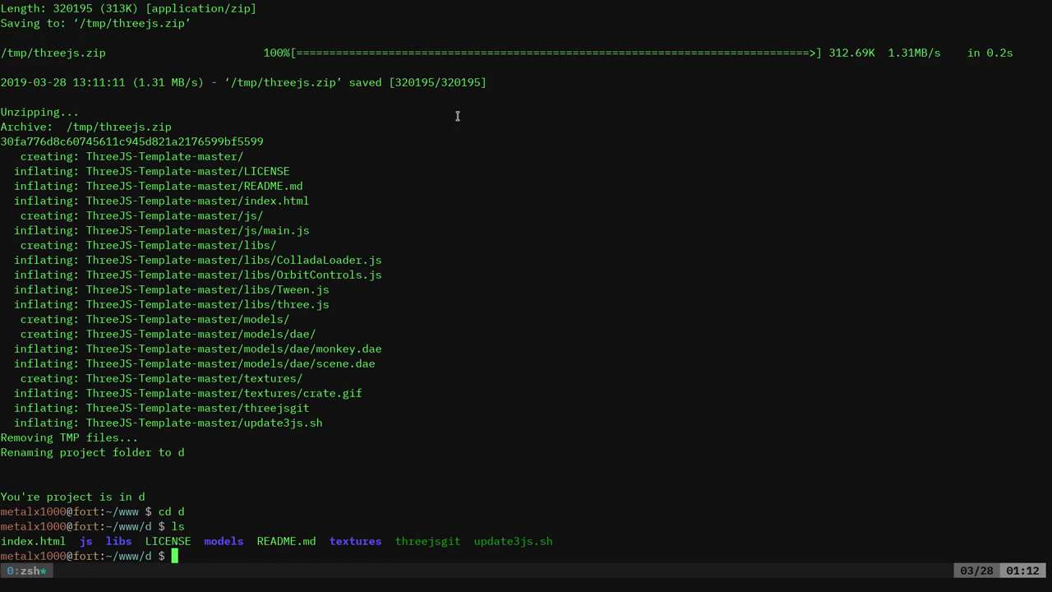
key(ctrl+r)
Step: Recall the 'deutex -xtract freedoom2.wad' command from history and run it
text(deu)
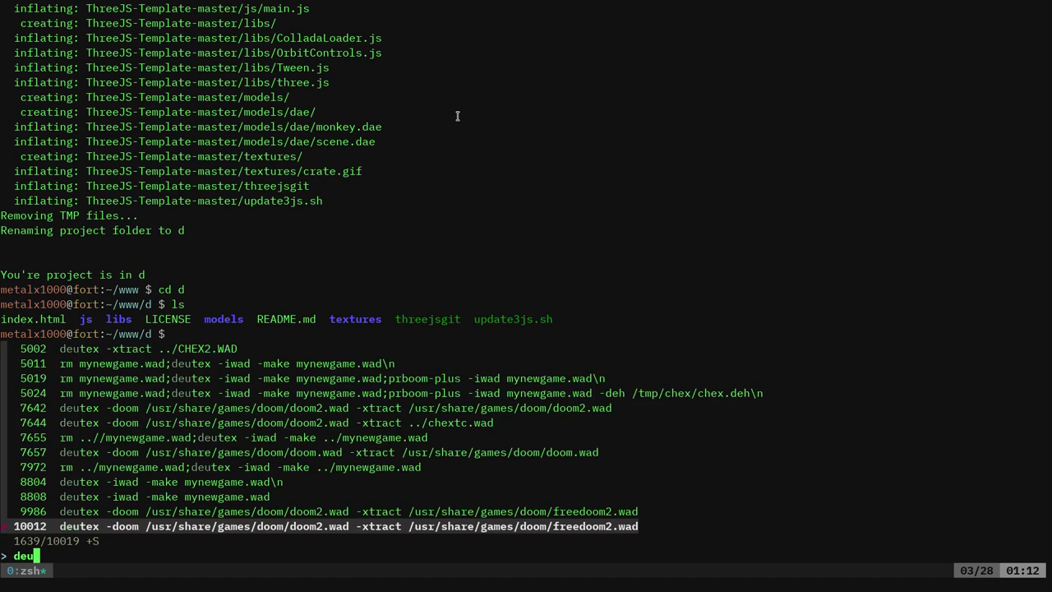
key(Return)
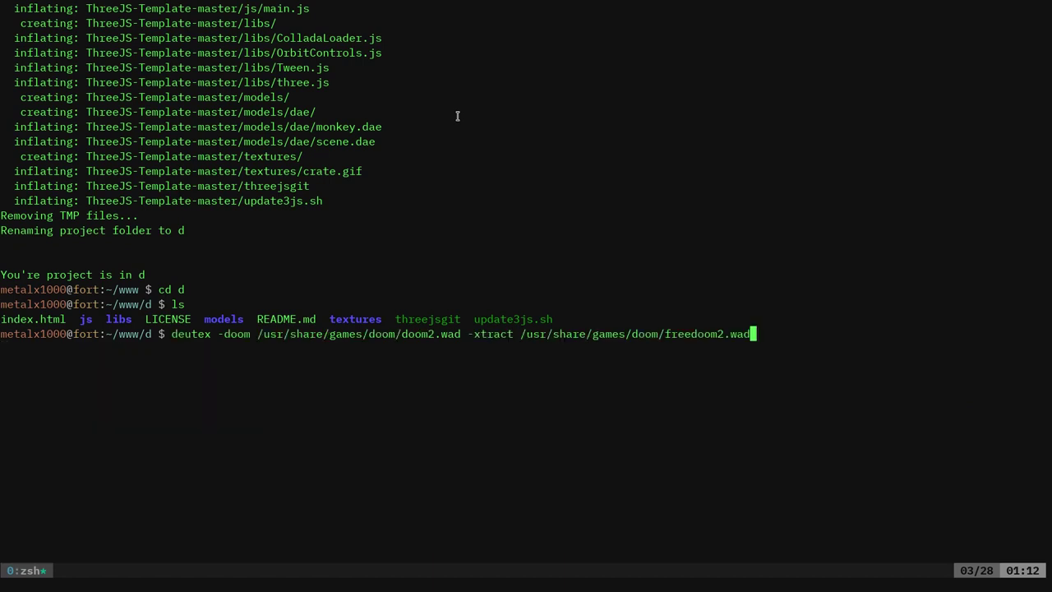
drag(521, 334, 751, 333)
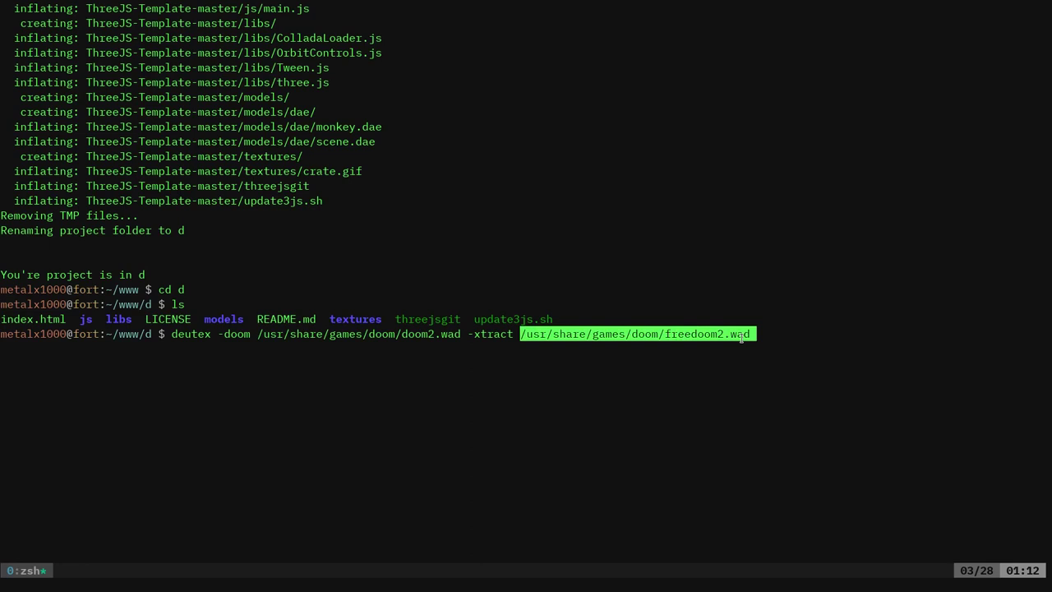
key(Return)
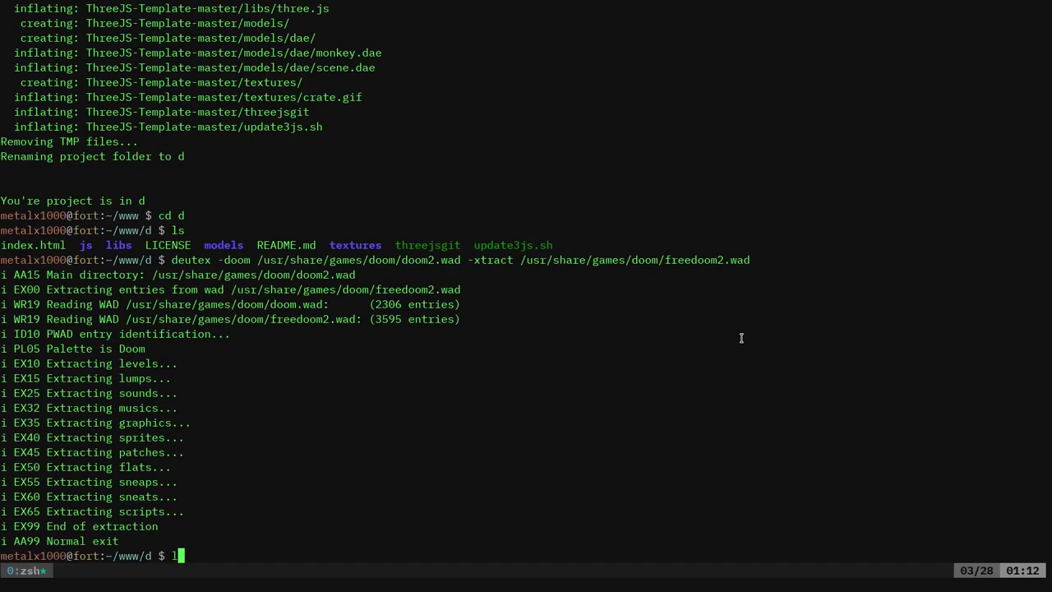
Step: List the project and check the new sprites, textures, flats and patches folders
text(ls)
key(Return)
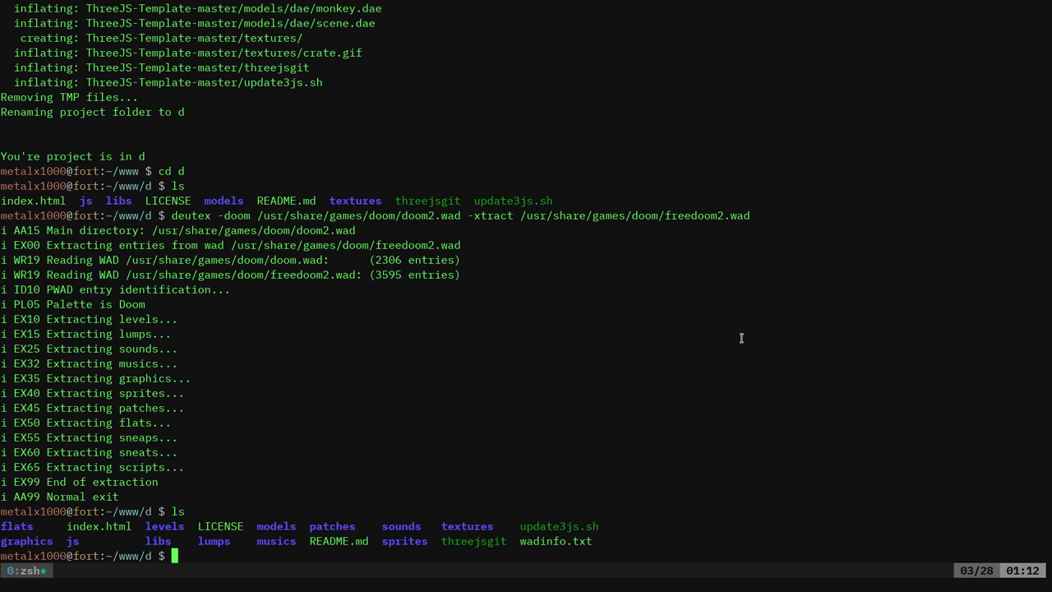
double_click(413, 540)
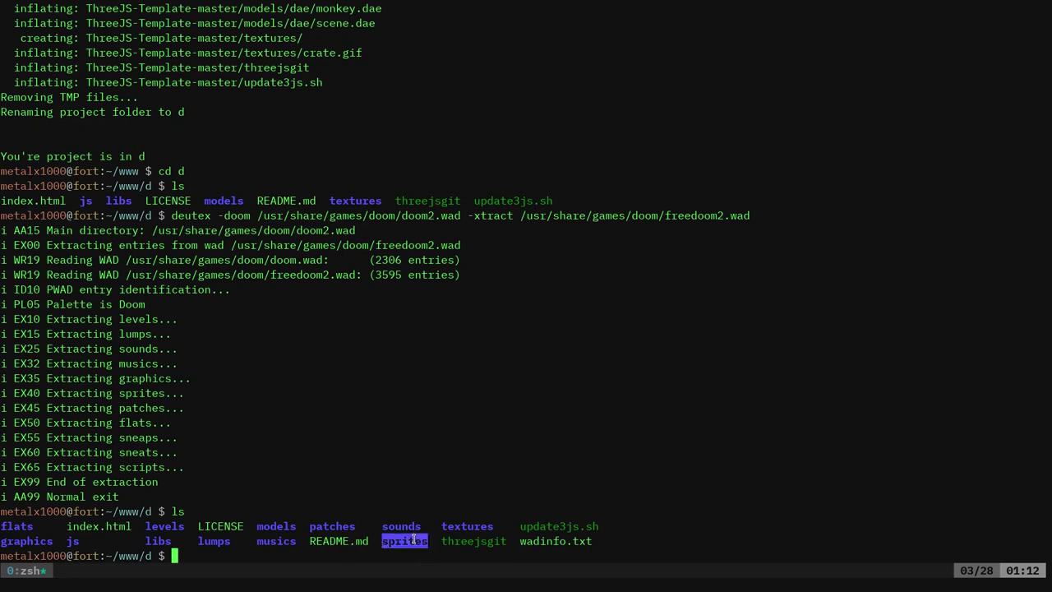
double_click(467, 525)
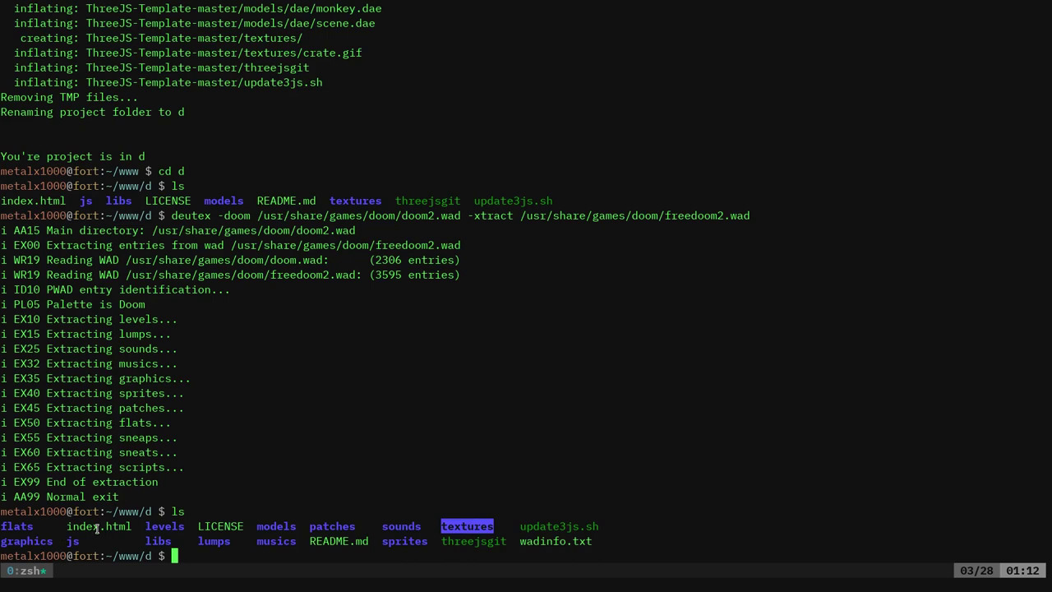
double_click(16, 525)
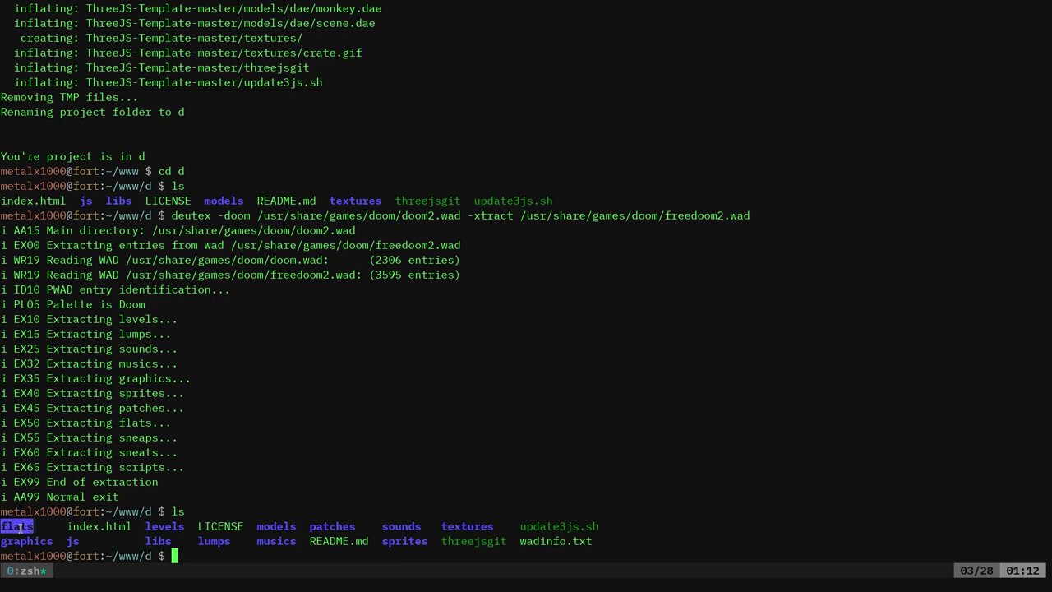
double_click(331, 526)
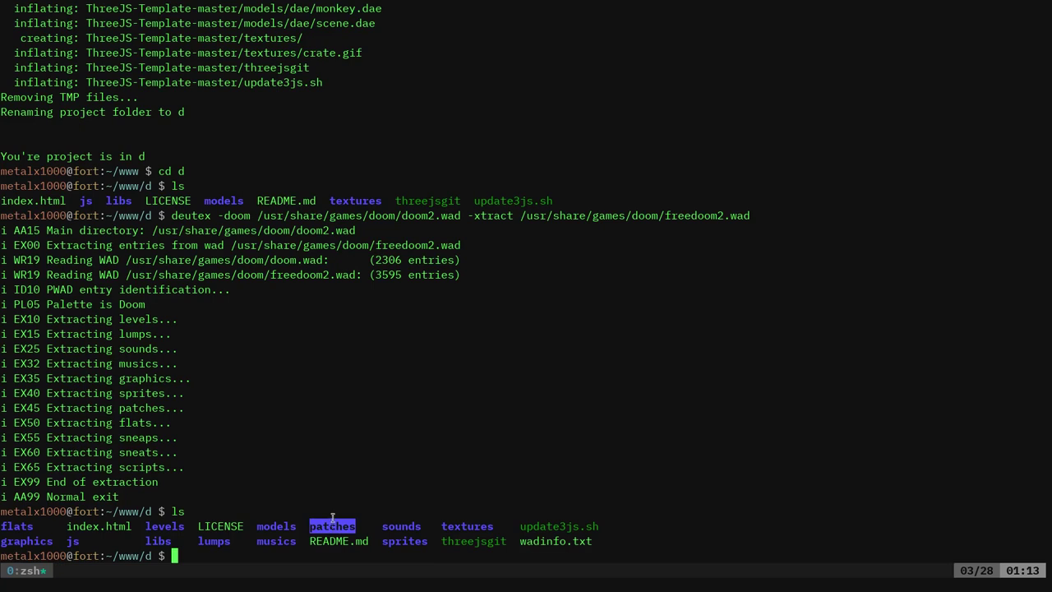
Step: Launch Blender from the rofi launcher
key(super+d)
text(ble)
key(Return)
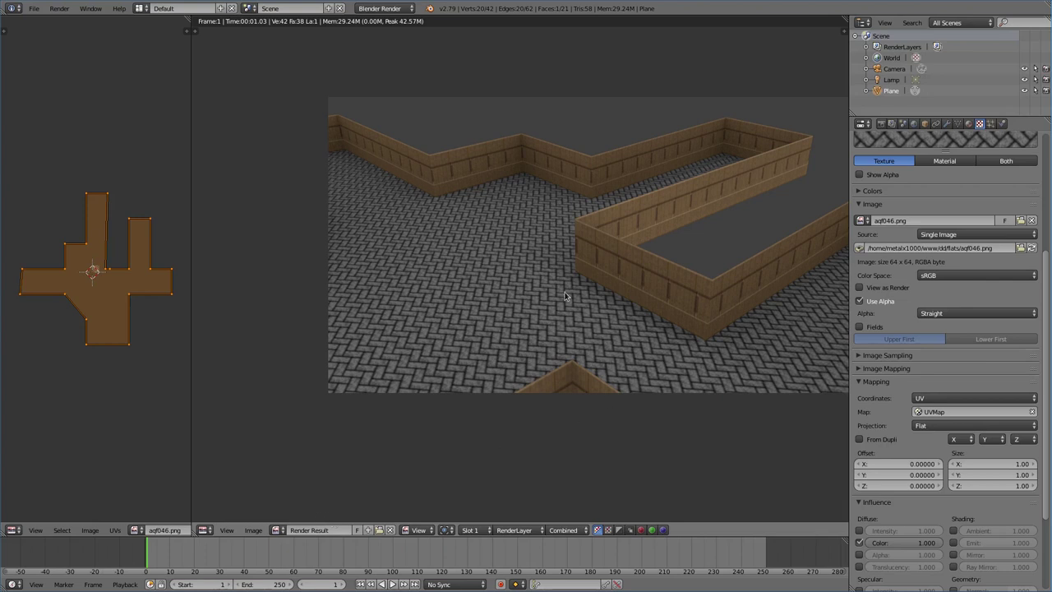
Step: Start a fresh scene, delete the default cube, and add a plane
key(ctrl+n)
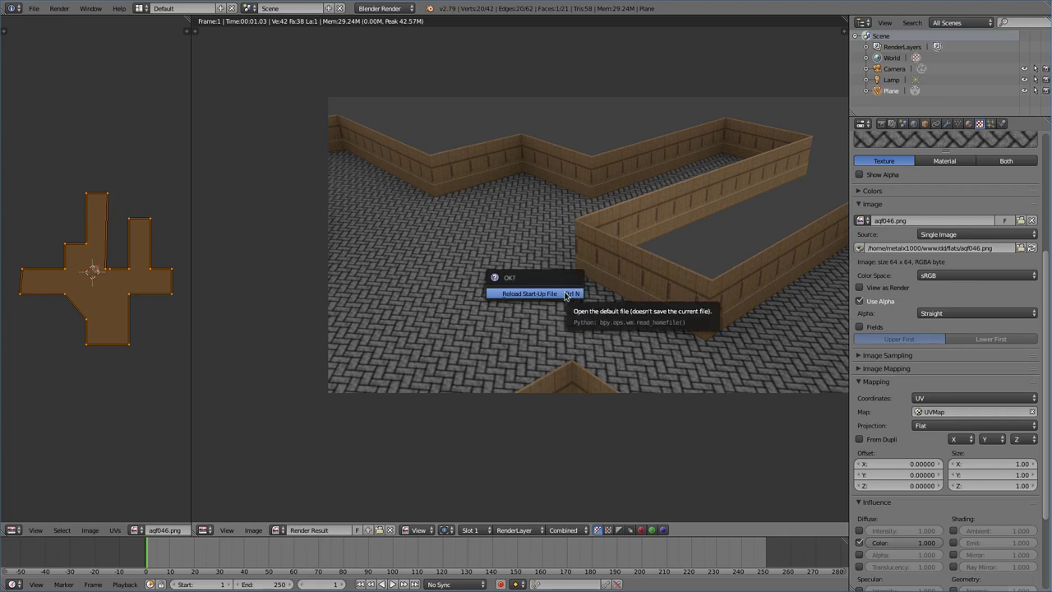
click(565, 296)
key(x)
click(564, 296)
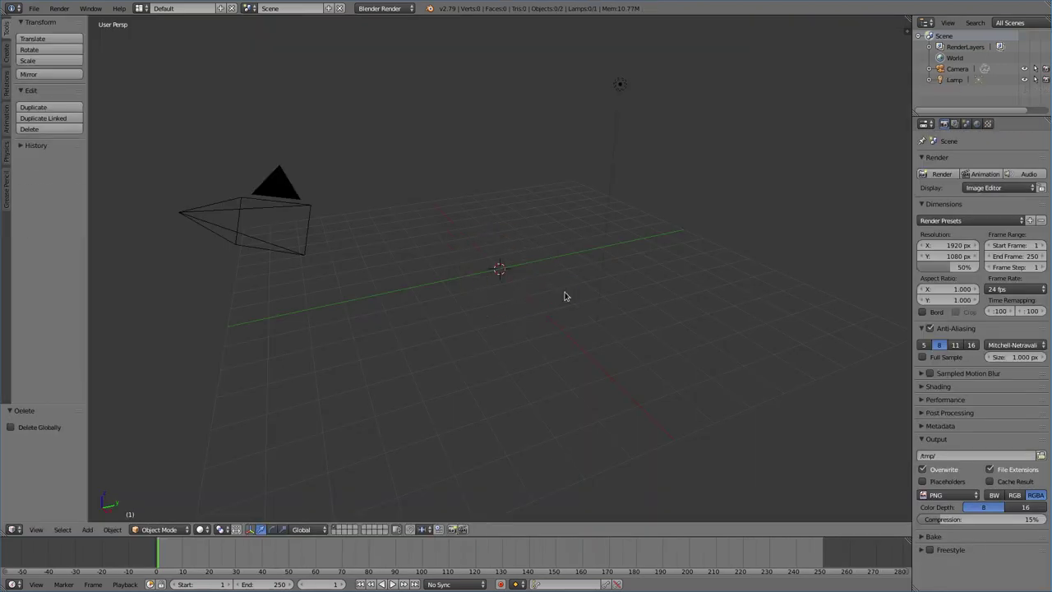
key(space)
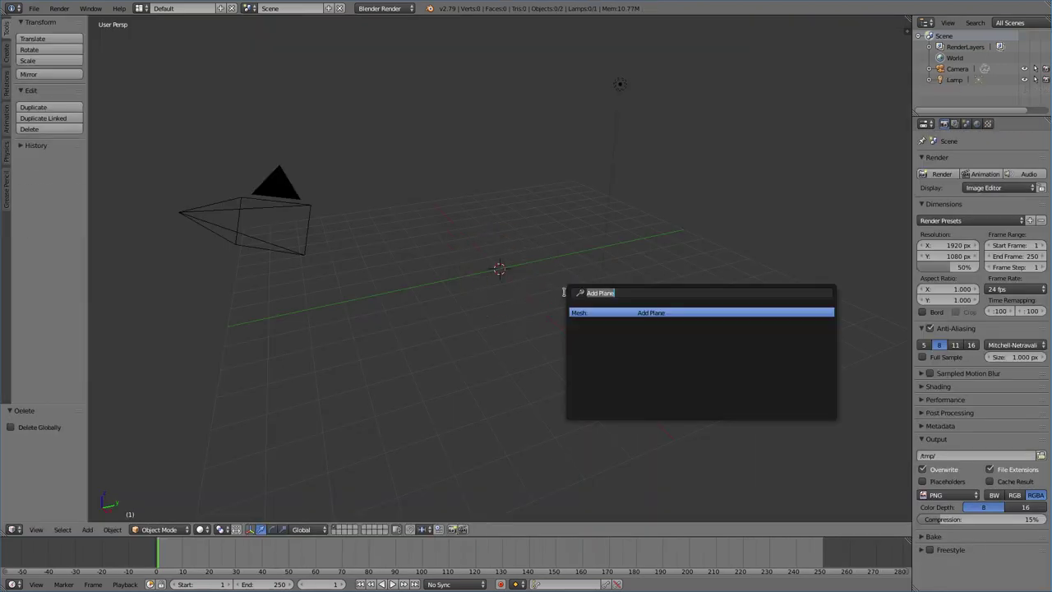
key(Return)
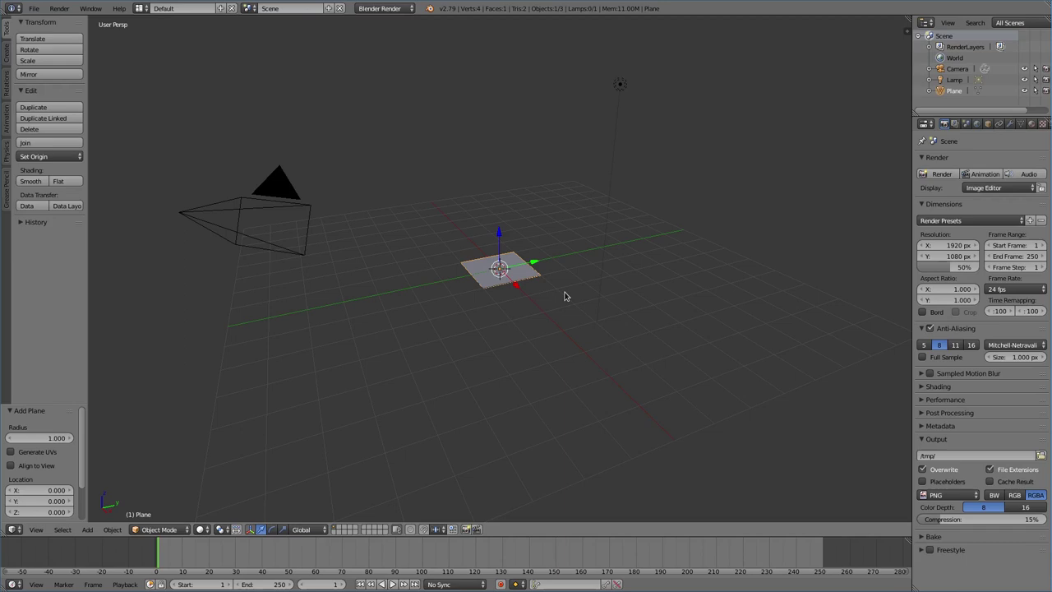
Step: Rotate the plane 90° on X, scale it 2 along Z, and split the view in two
text(rx)
text(90)
key(Return)
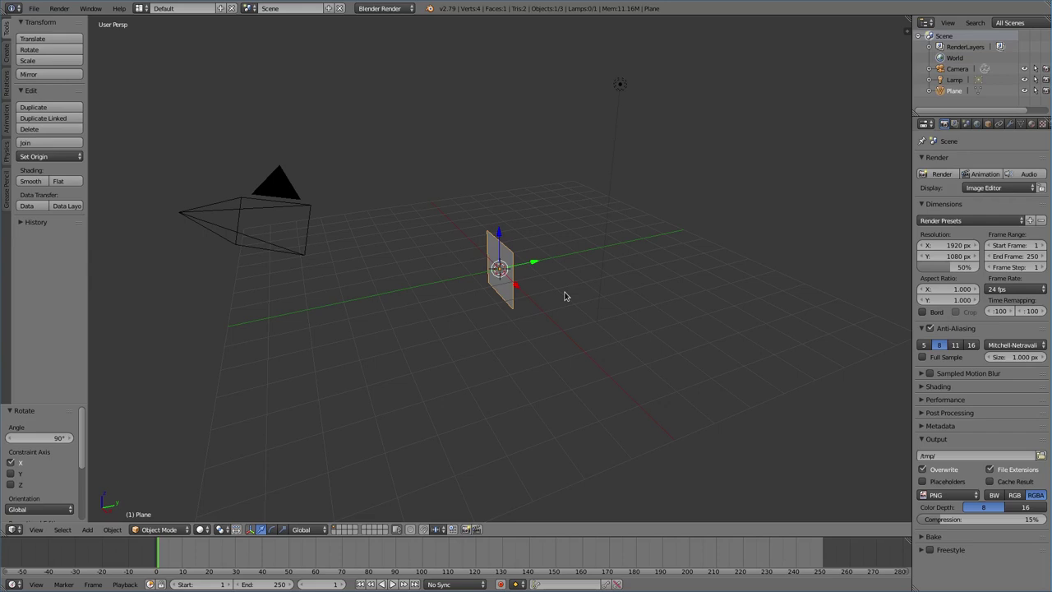
text(sz2)
key(Return)
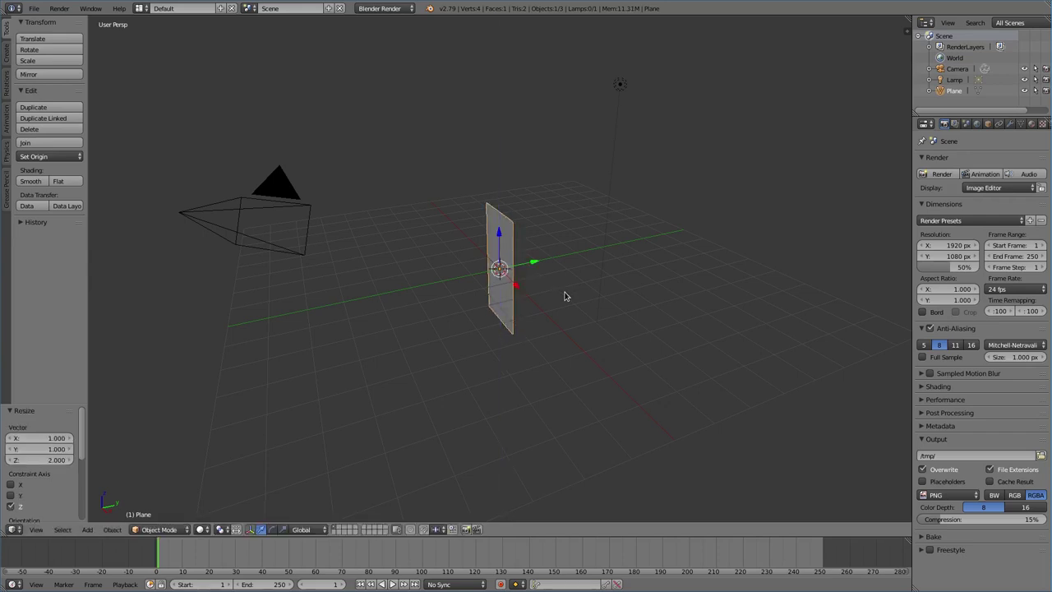
middle_drag(580, 291, 526, 337)
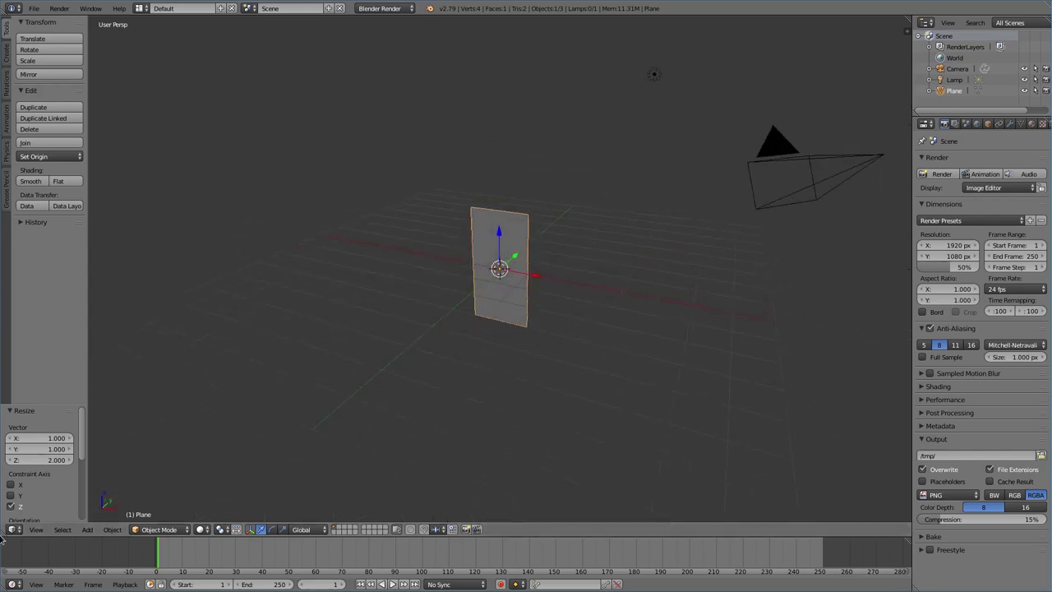
drag(5, 526, 258, 526)
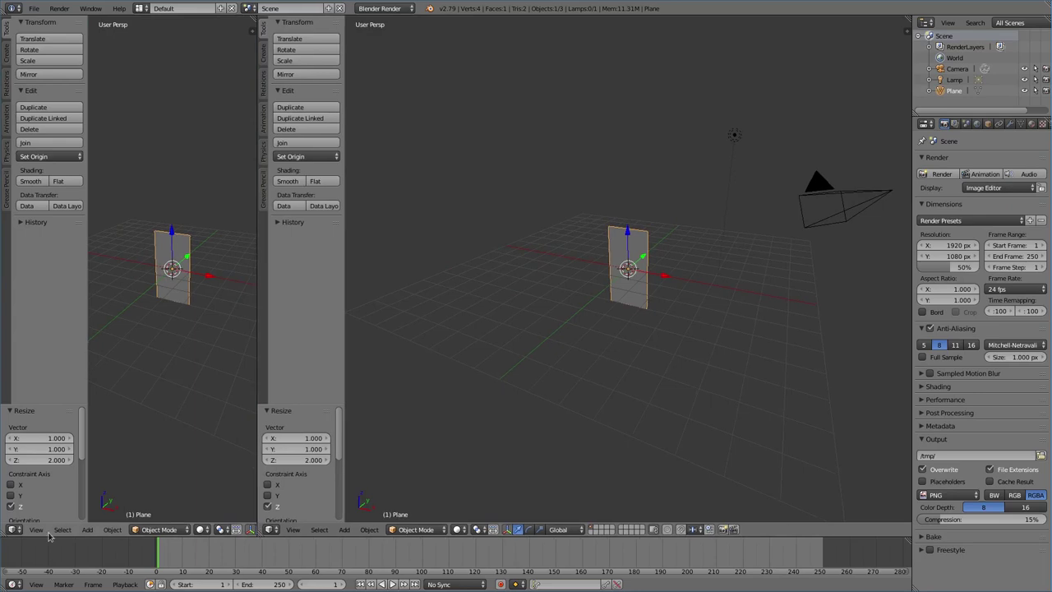
Step: Turn the left area into a UV/Image Editor and unwrap the plane in Edit Mode
click(13, 528)
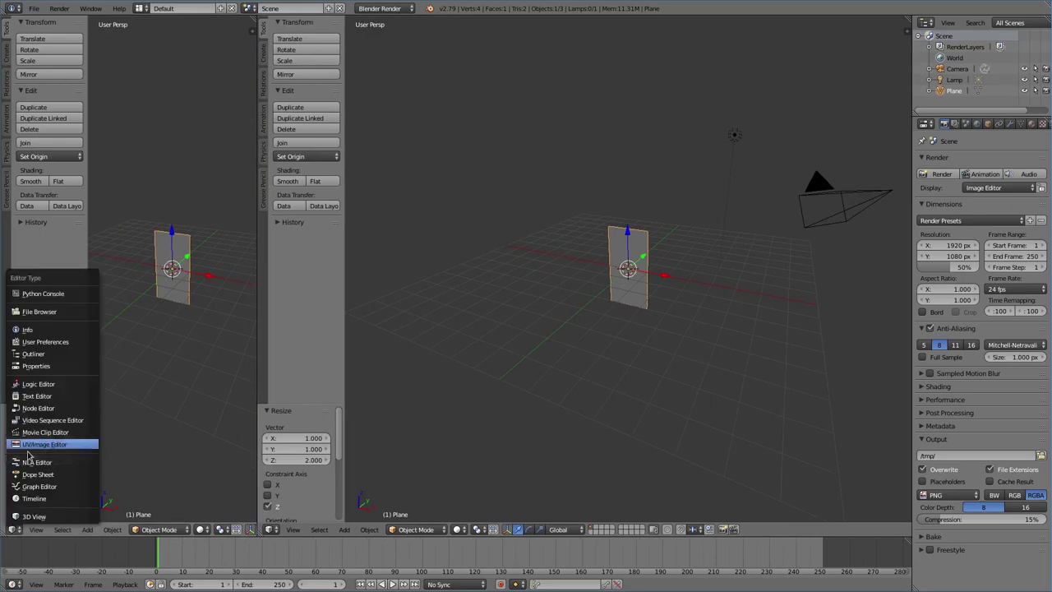
click(50, 443)
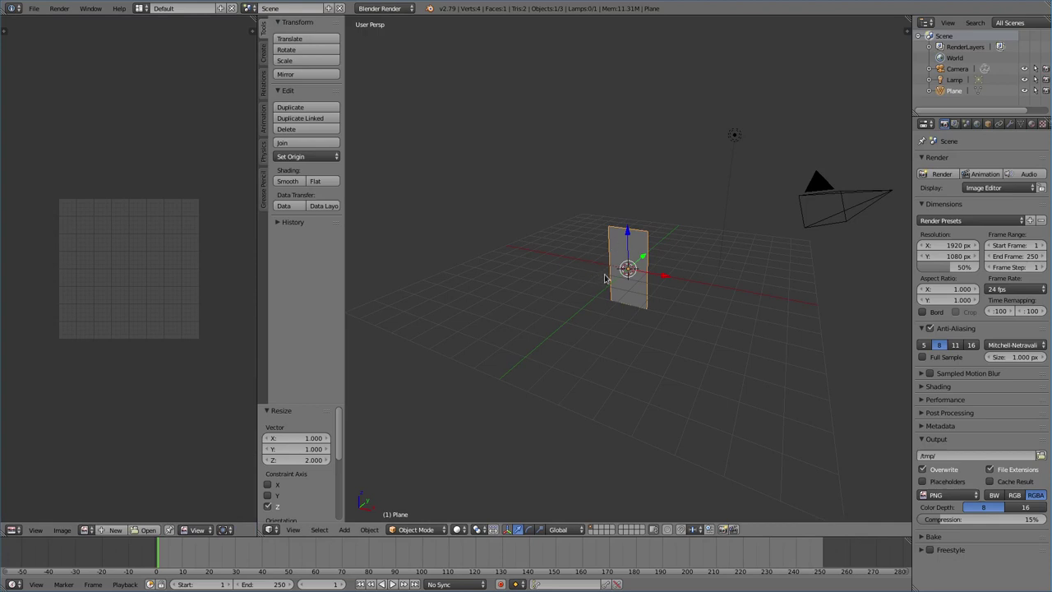
key(Tab)
key(u)
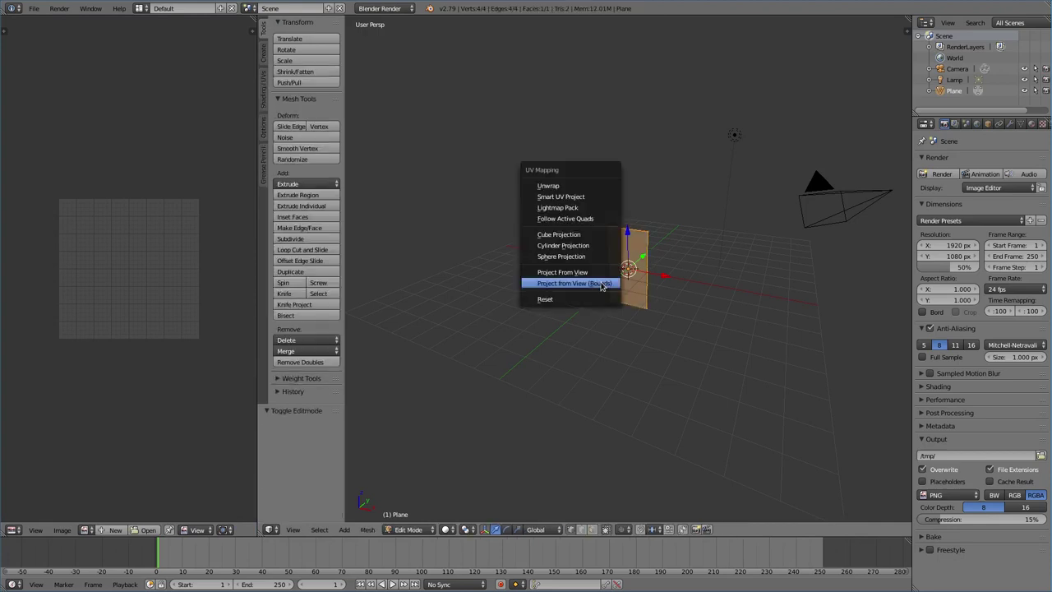
click(565, 190)
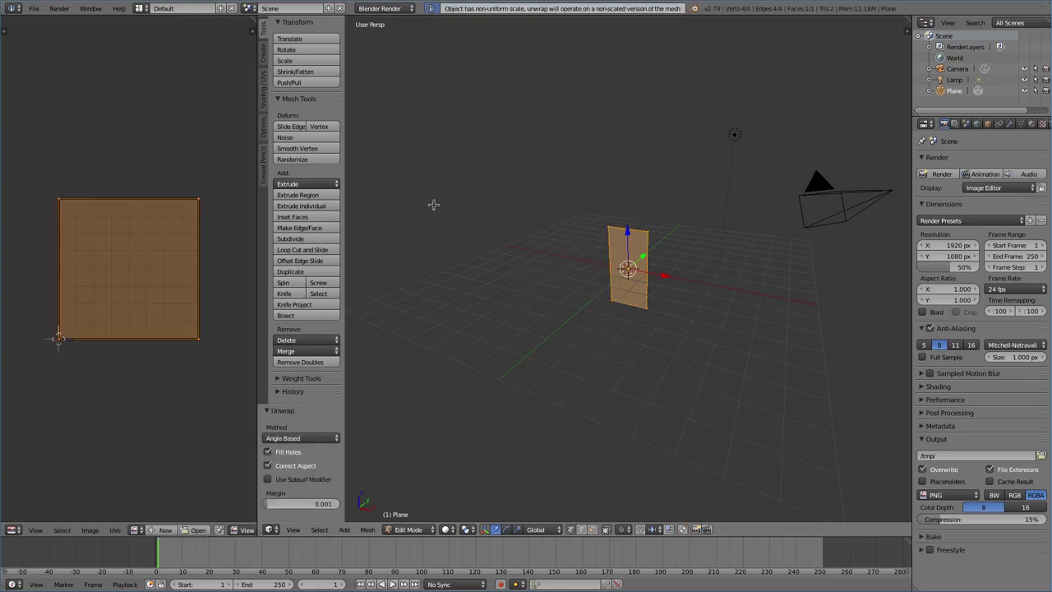
Step: Open aqmetl12.png from the project's patches folder in the image editor
click(194, 530)
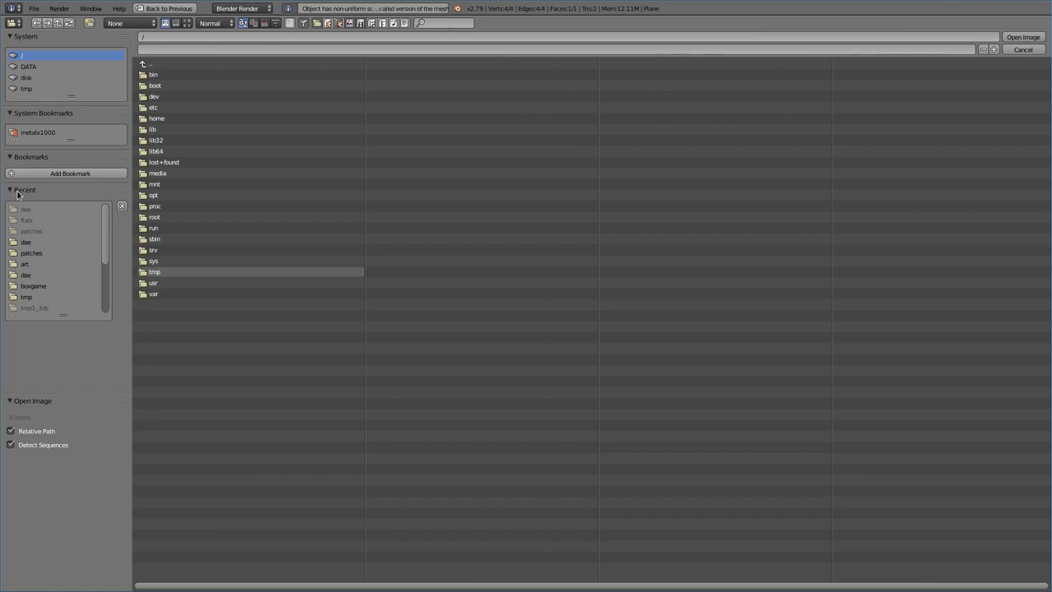
click(35, 242)
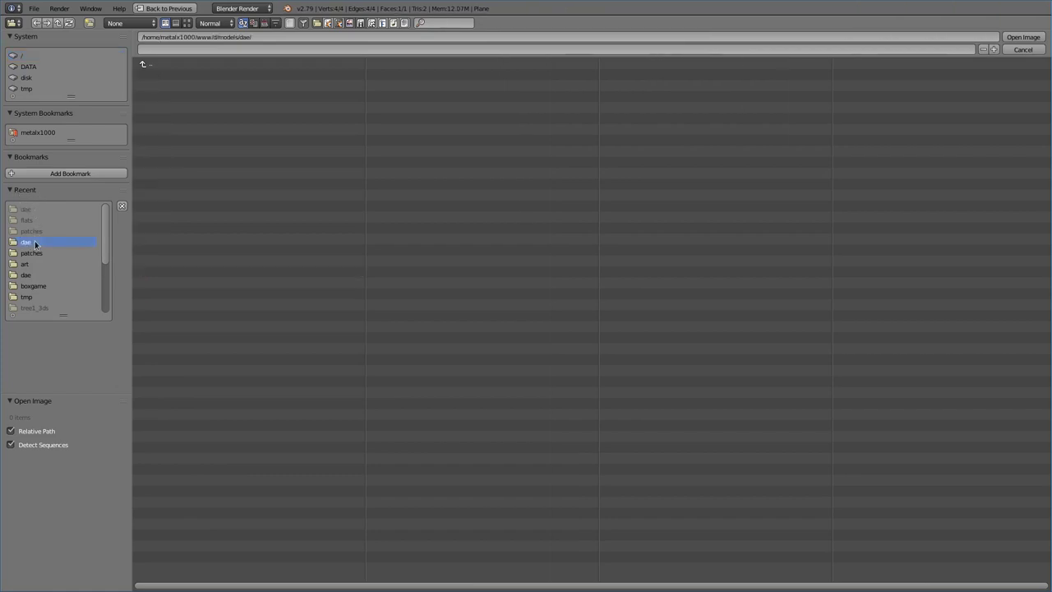
click(178, 66)
click(177, 67)
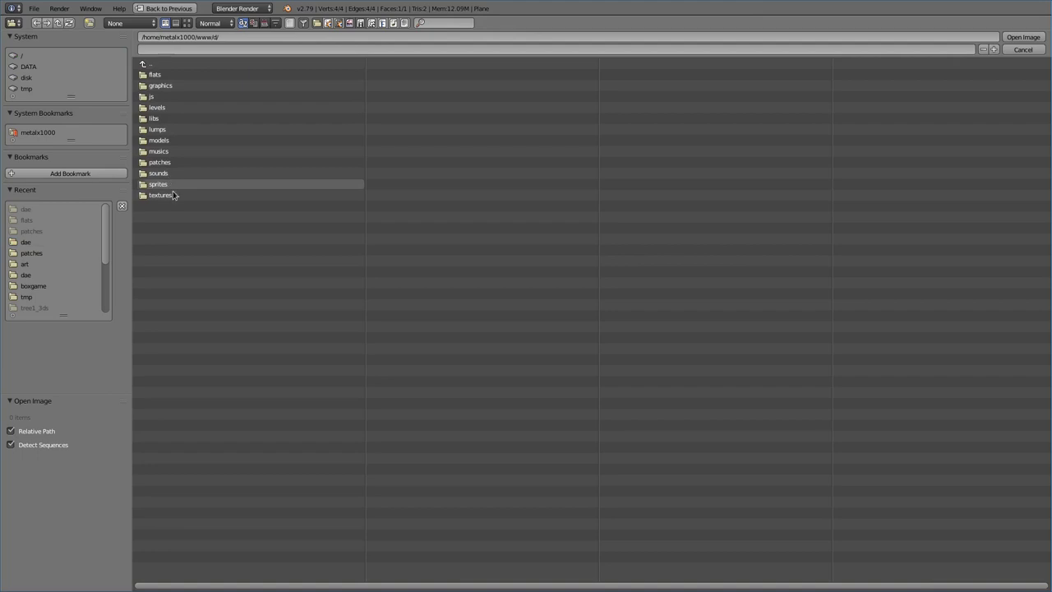
click(166, 73)
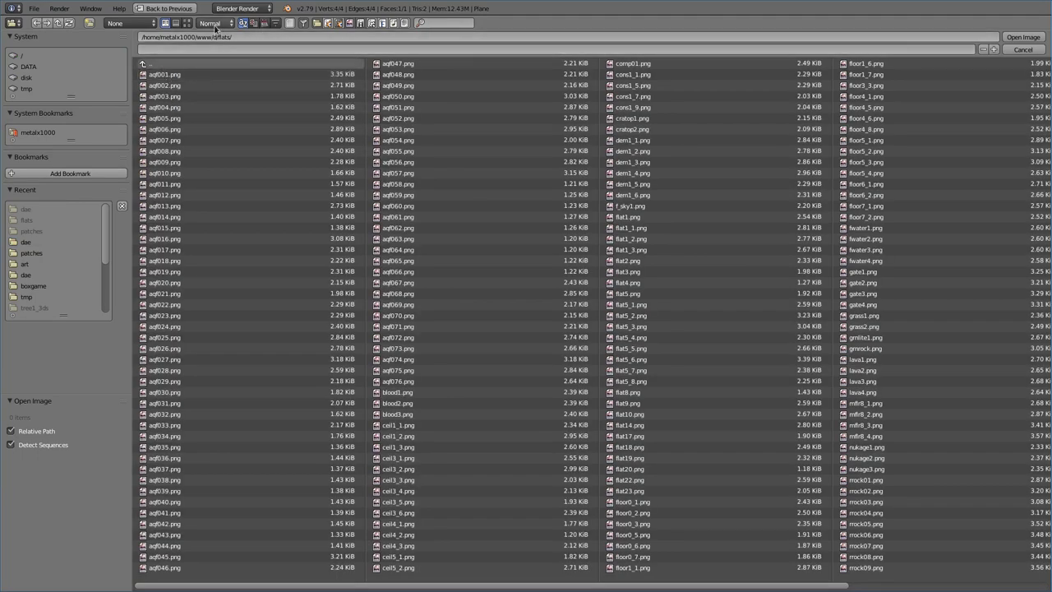
click(187, 22)
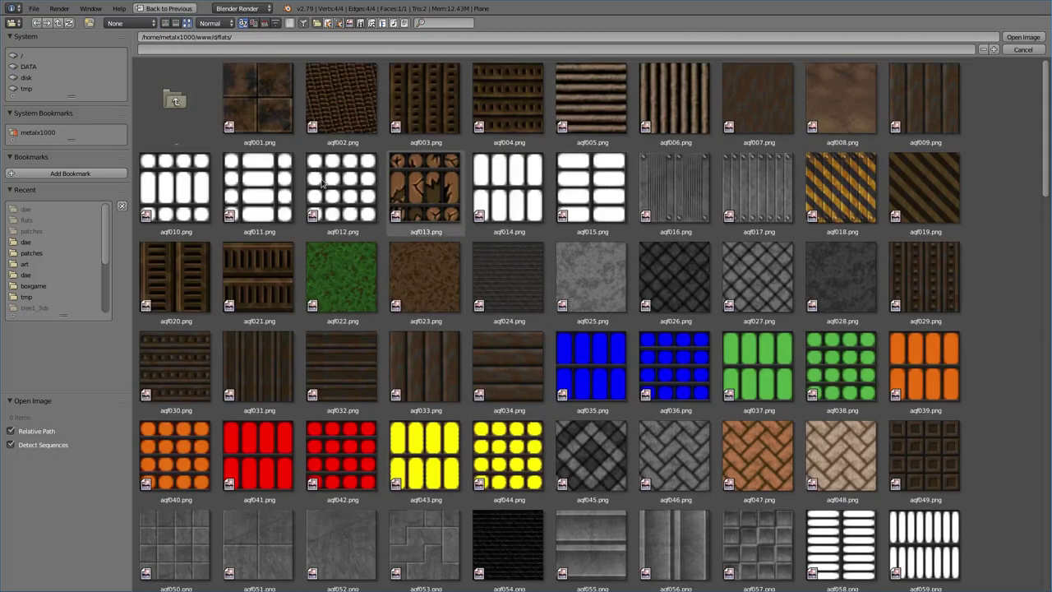
click(184, 107)
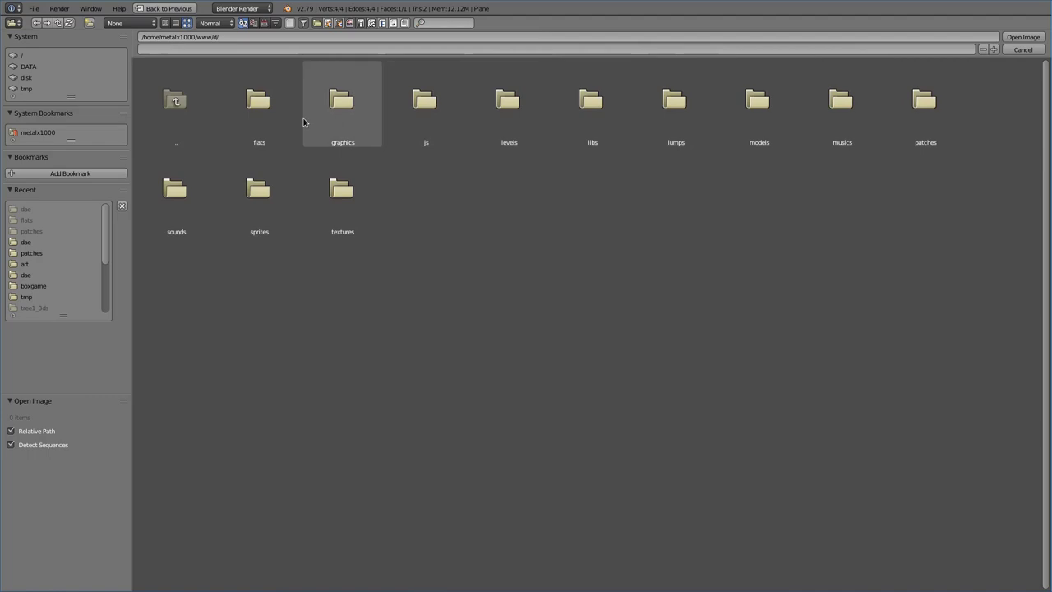
click(917, 107)
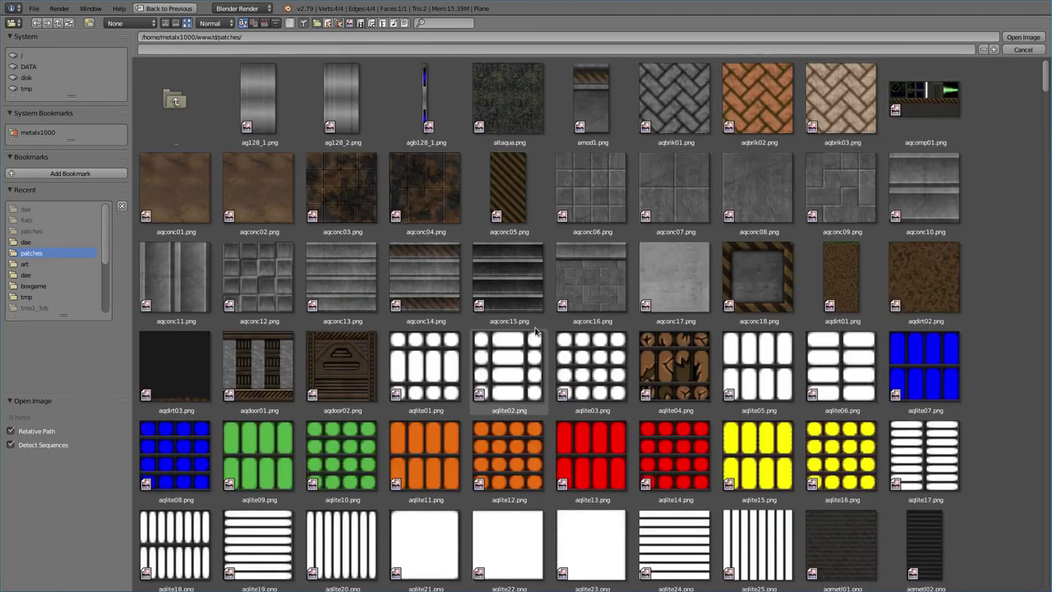
scroll(535, 330, down, 6)
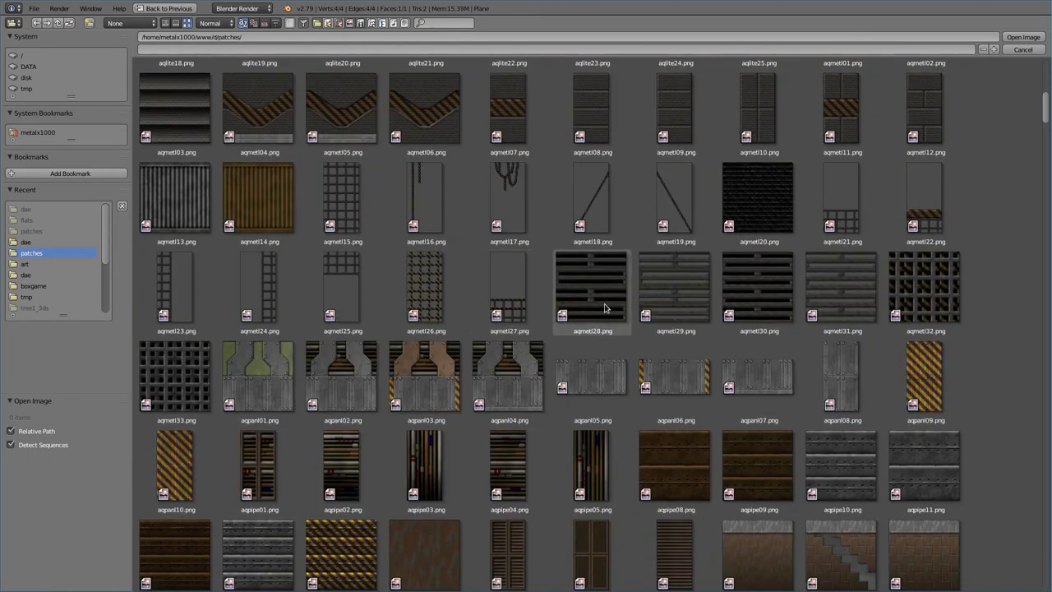
scroll(906, 307, up, 4)
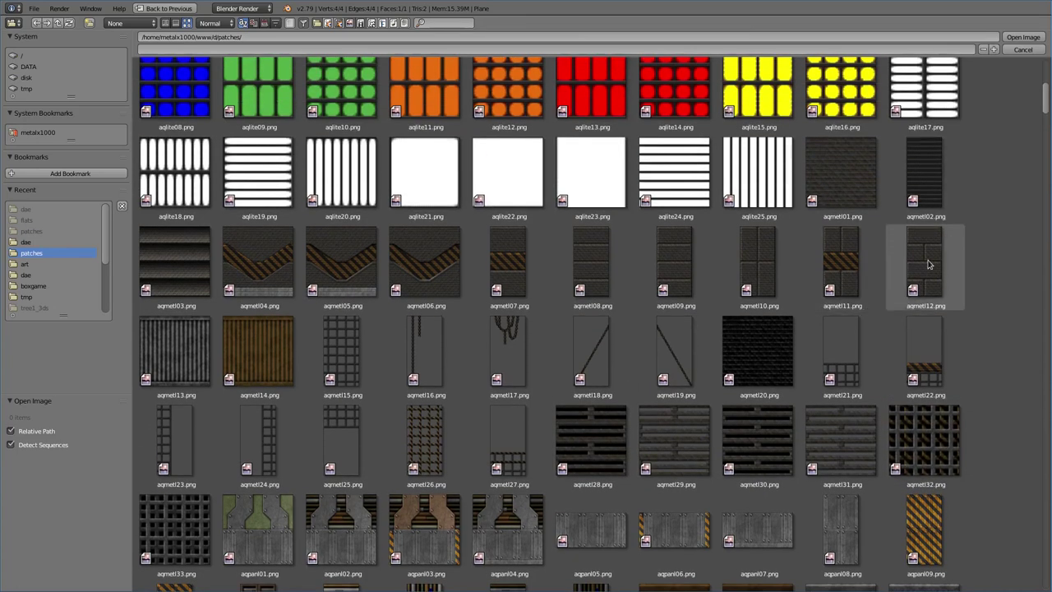
click(926, 265)
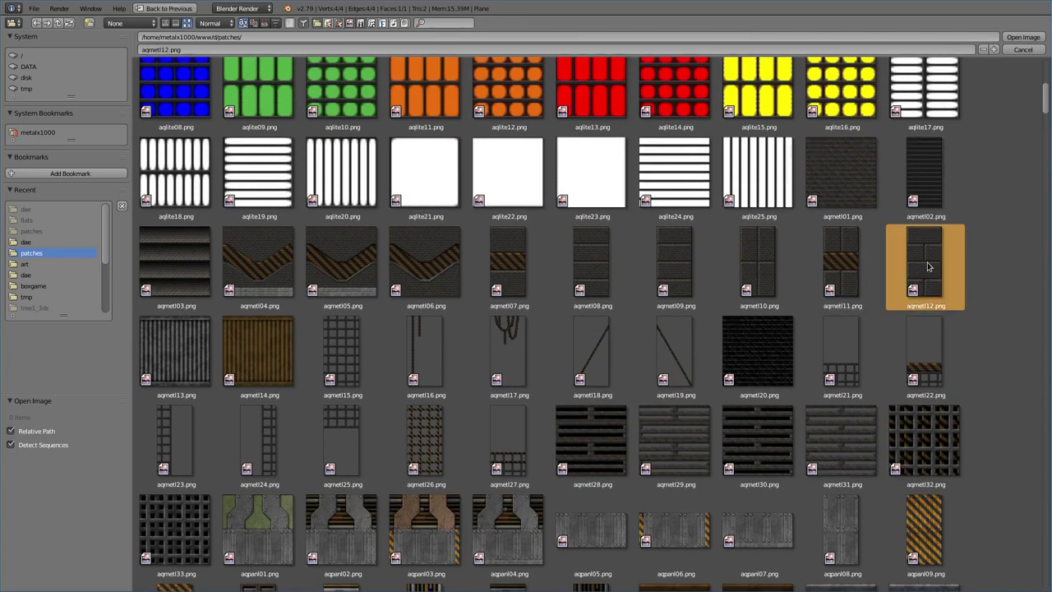
click(1022, 37)
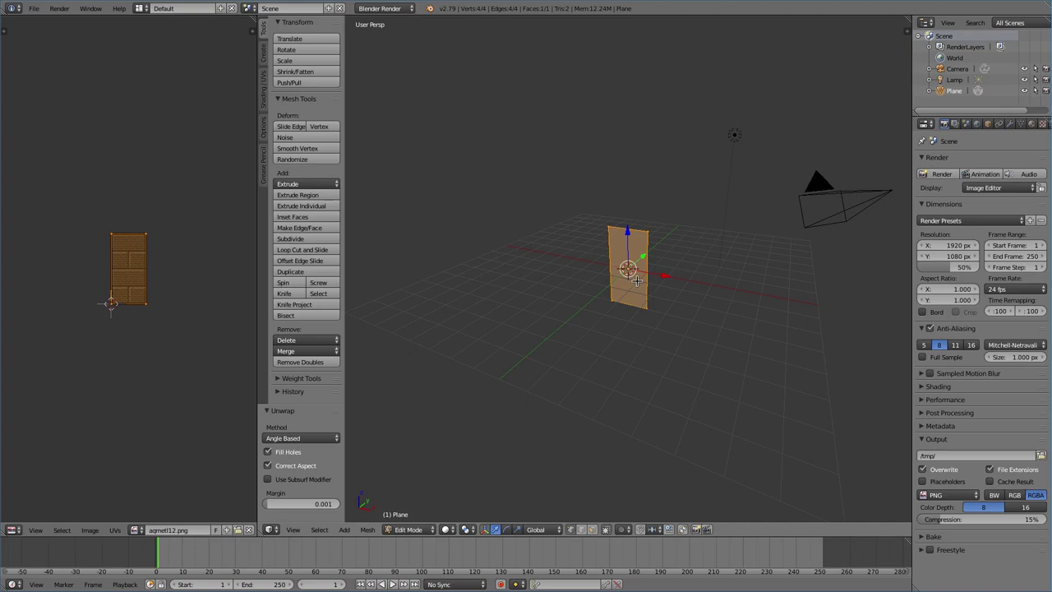
Step: Enable World ambient occlusion with Multiply blend and environment lighting, then re-render
key(F12)
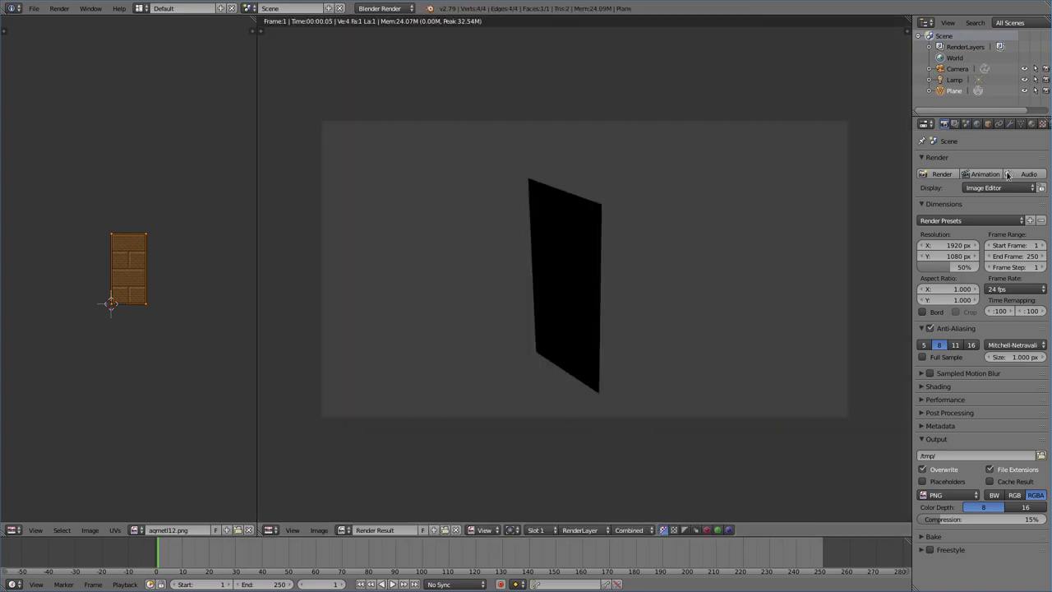
click(976, 123)
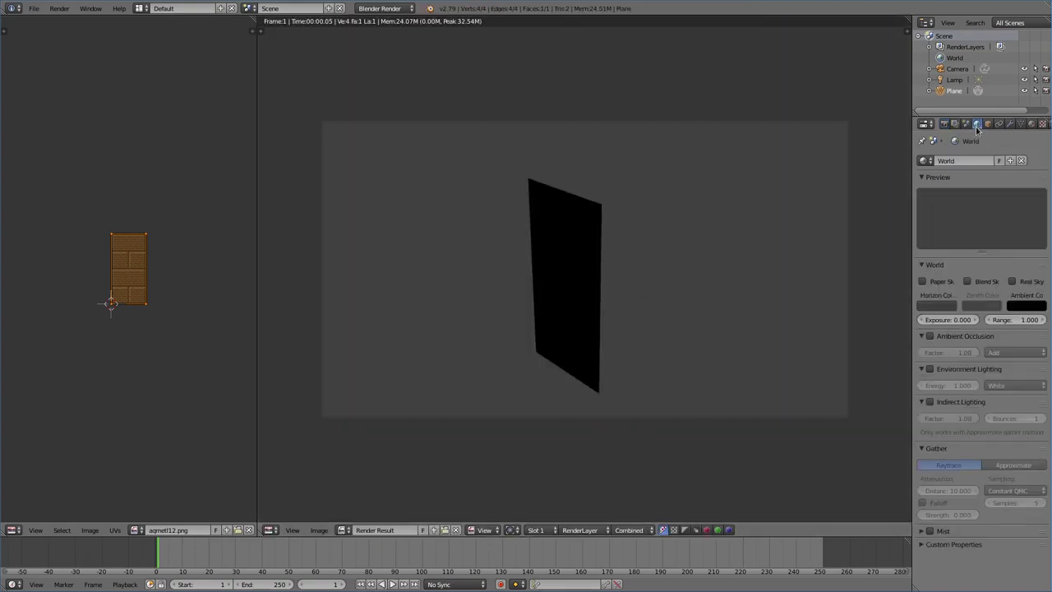
click(929, 336)
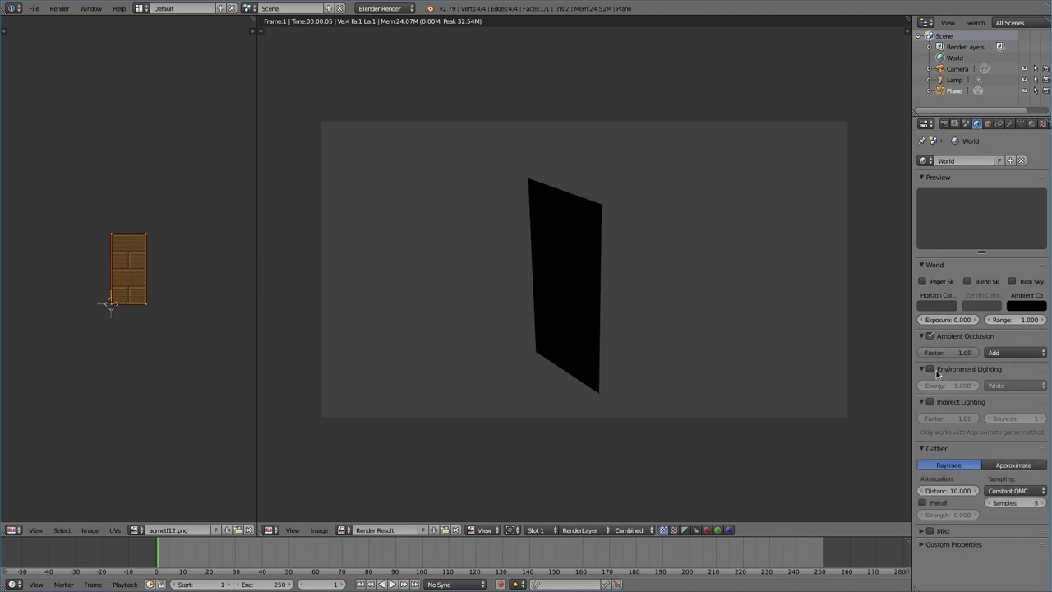
click(935, 372)
click(1010, 355)
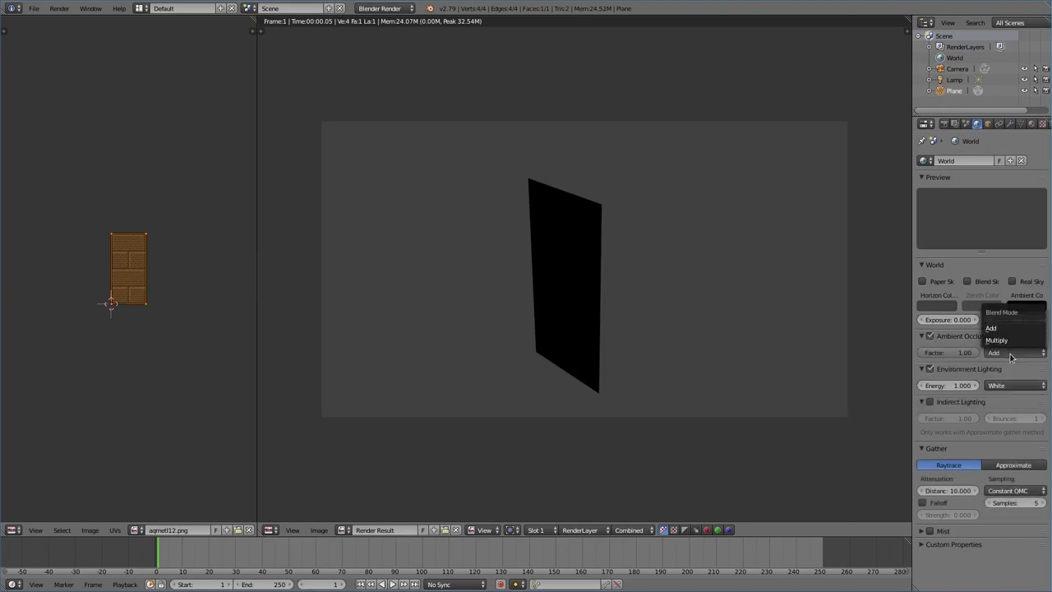
click(996, 340)
key(F12)
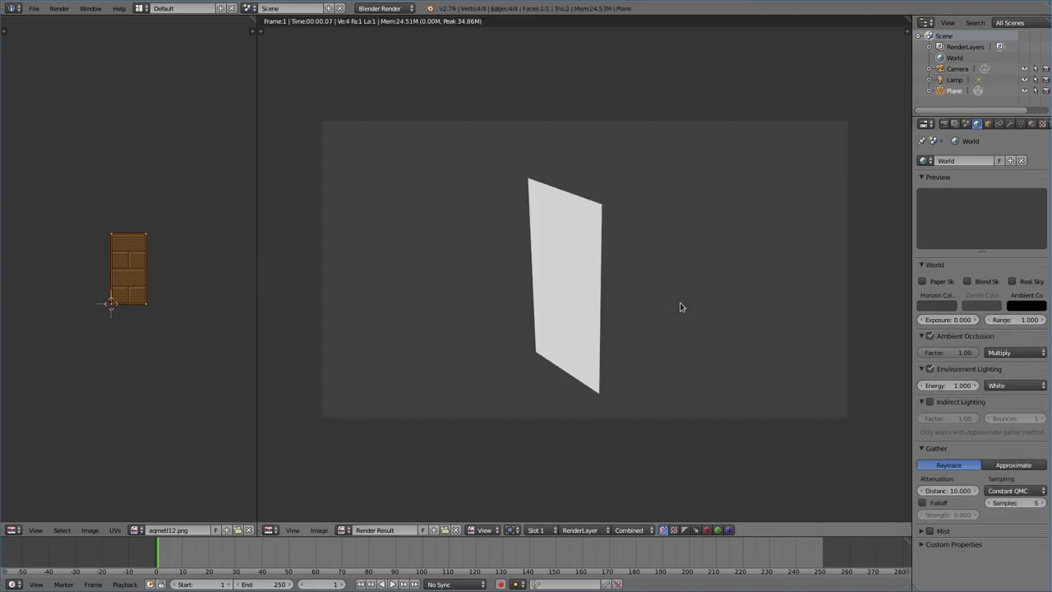
click(1030, 124)
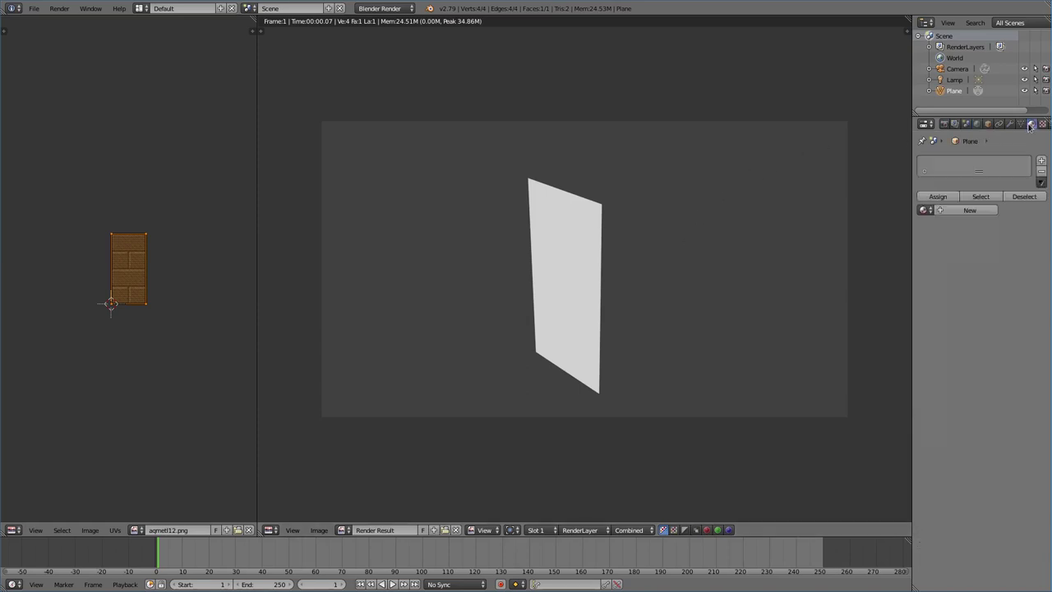
Step: Add a new plane material with lowered specular intensity and an aqmetl12.png image texture
click(969, 210)
drag(949, 408, 920, 408)
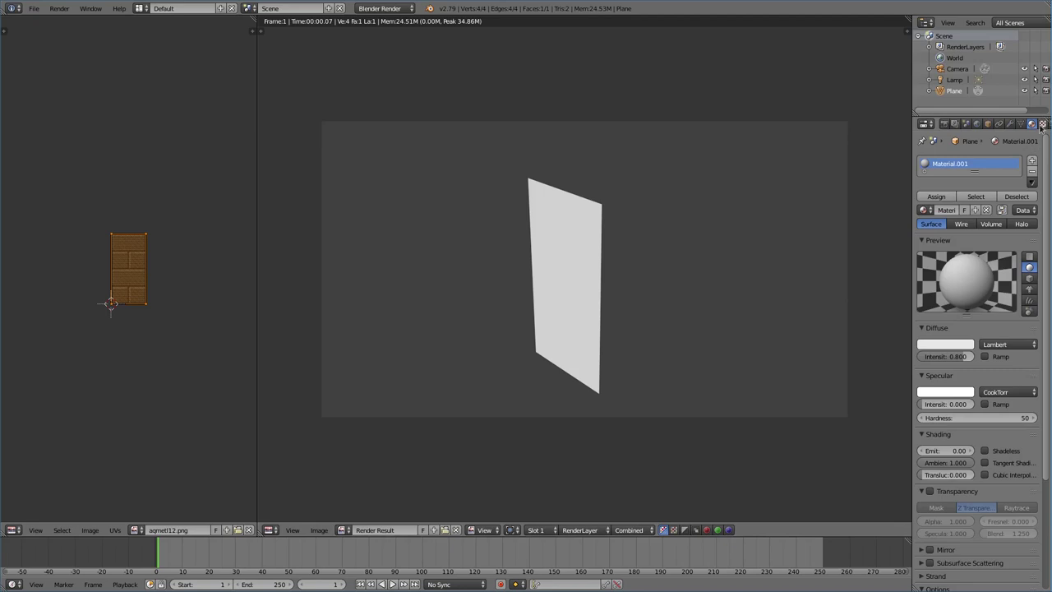
click(1042, 124)
click(990, 244)
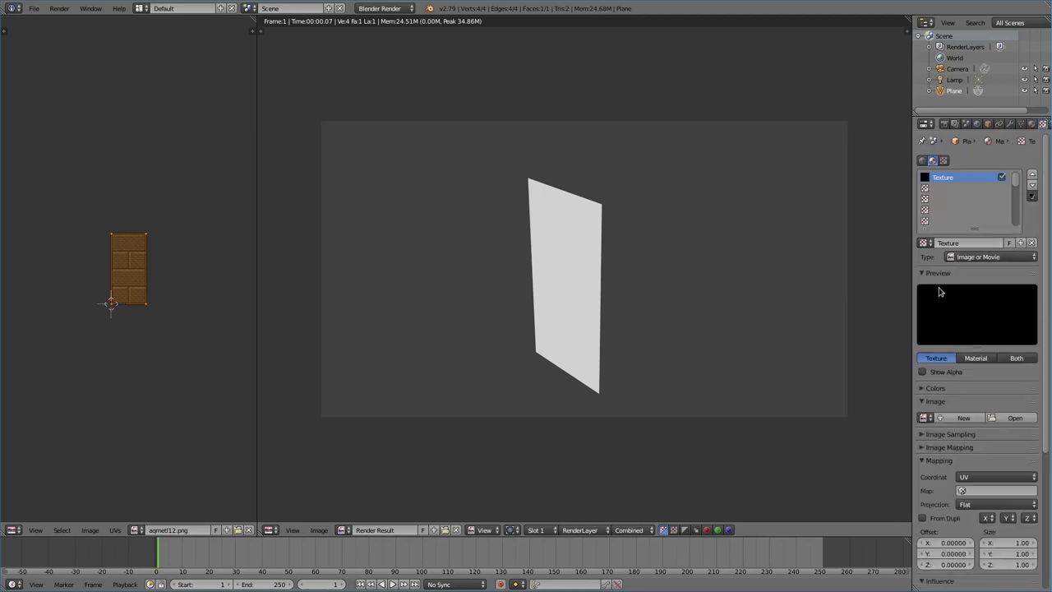
click(926, 417)
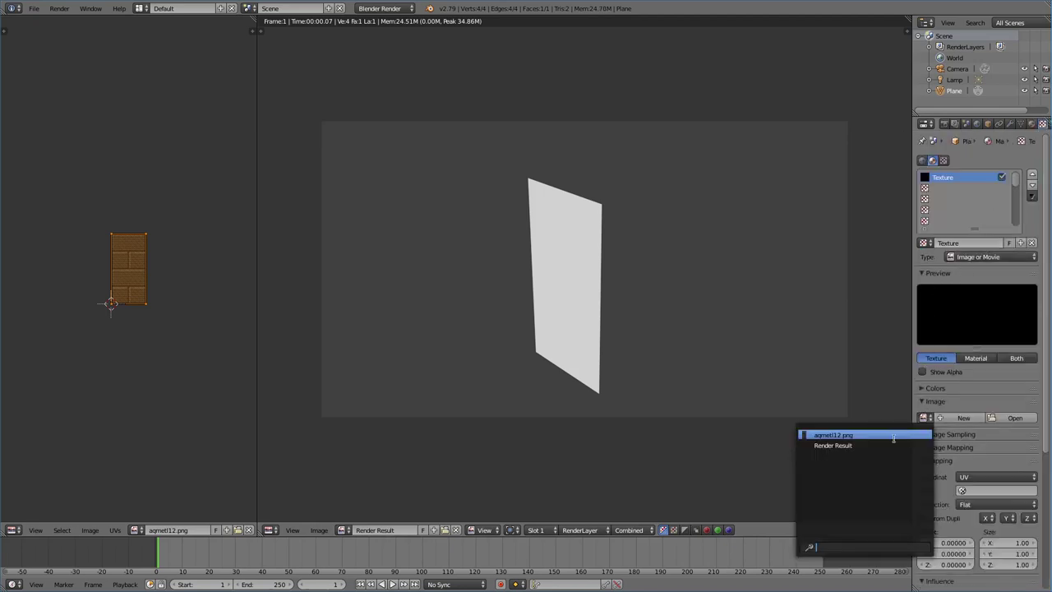
click(827, 435)
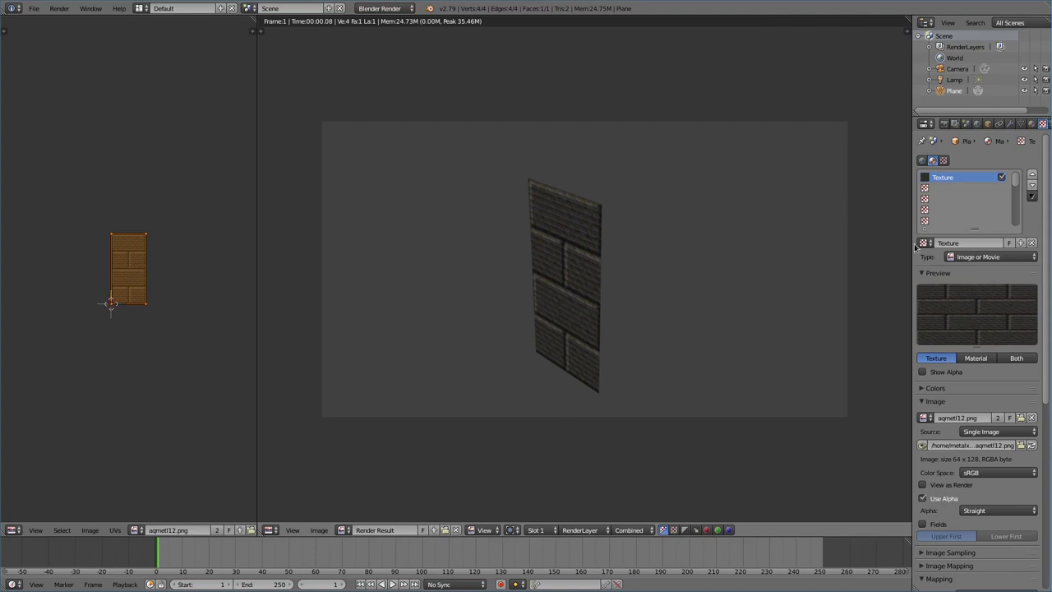
key(Escape)
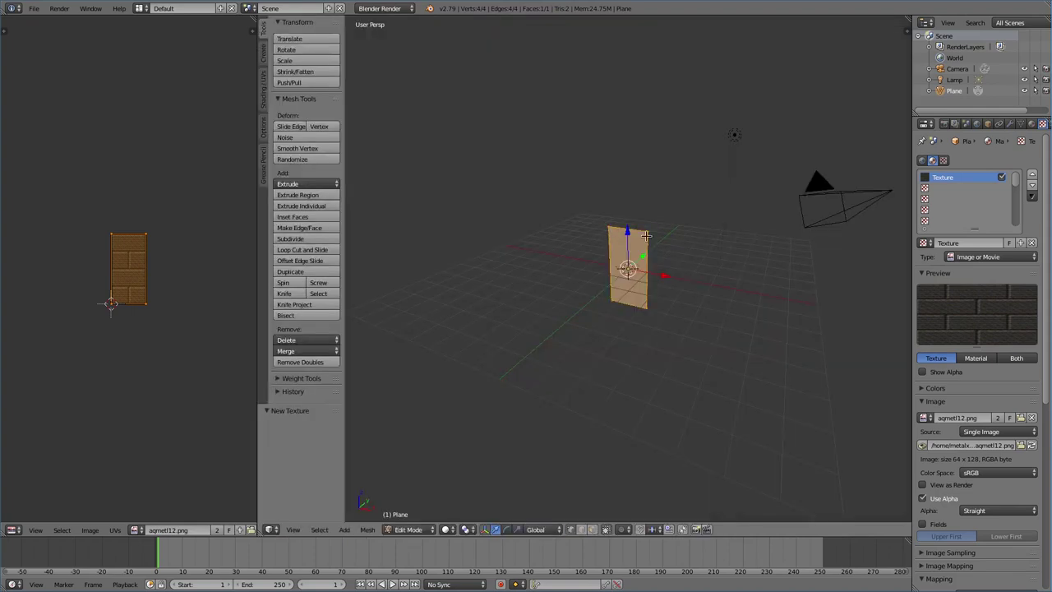
Step: In Top Ortho view, box-select only the plane's right edge and start extruding it
key(KP_7)
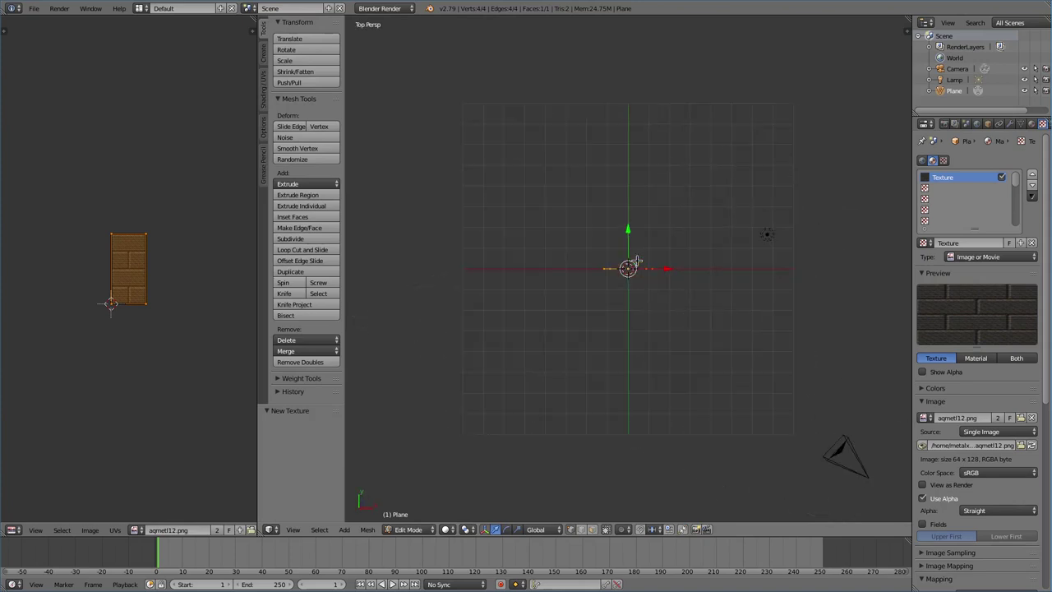
key(KP_5)
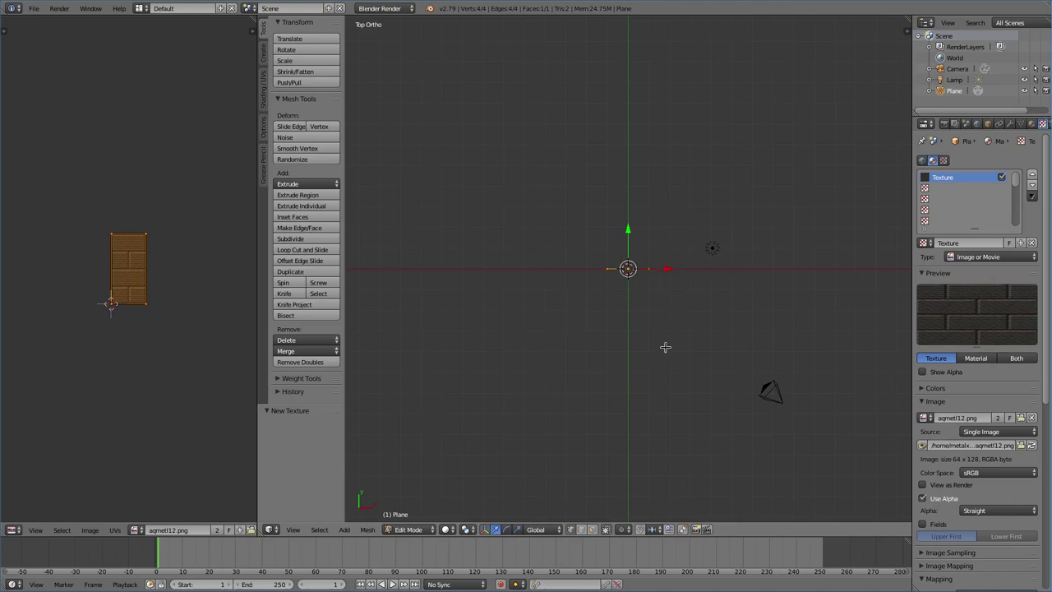
middle_drag(665, 346, 662, 324)
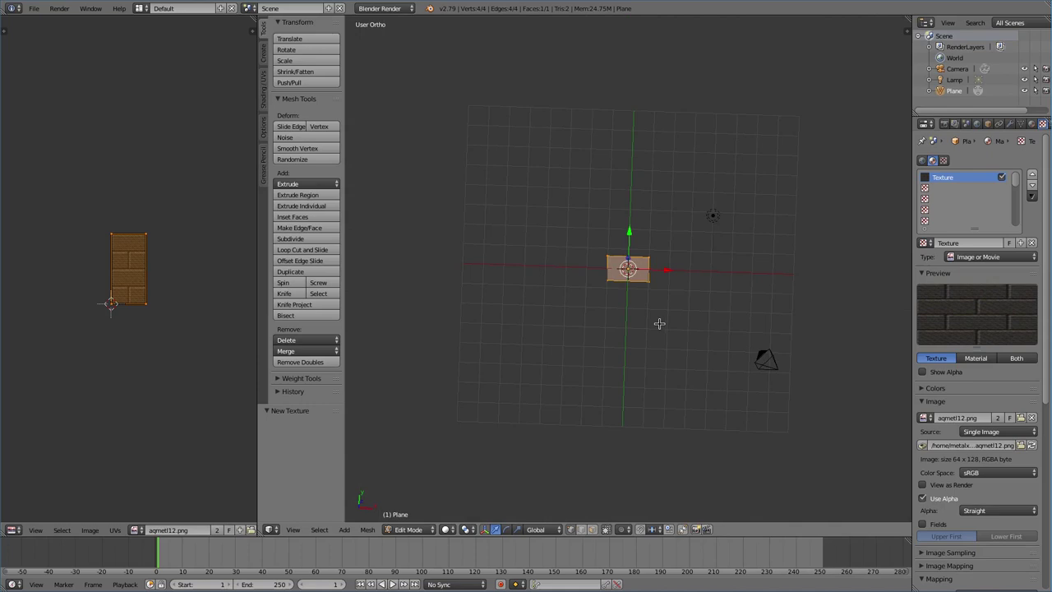
key(a)
key(b)
drag(649, 235, 676, 320)
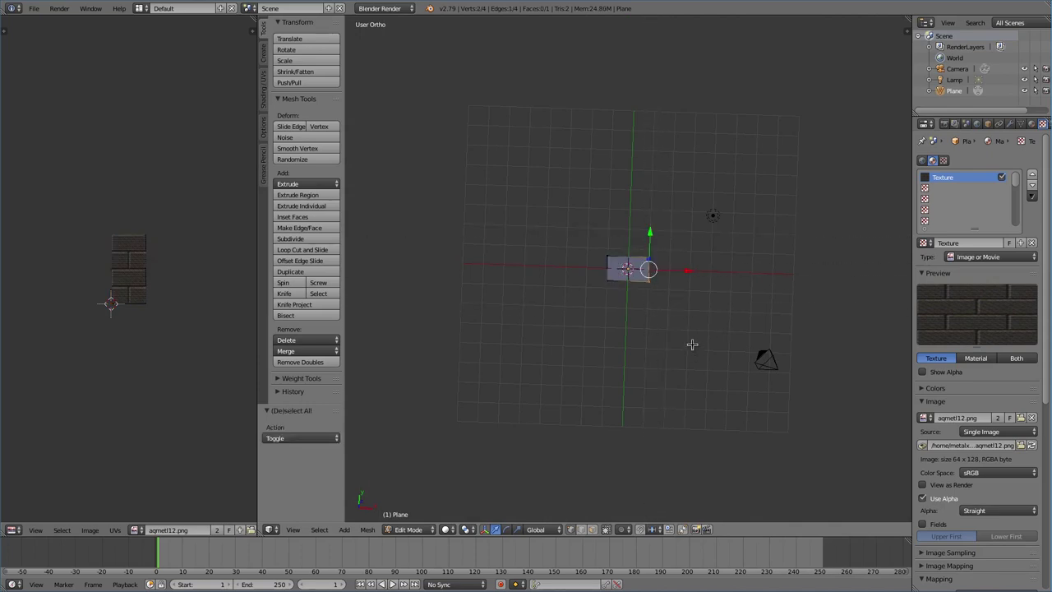
key(KP_7)
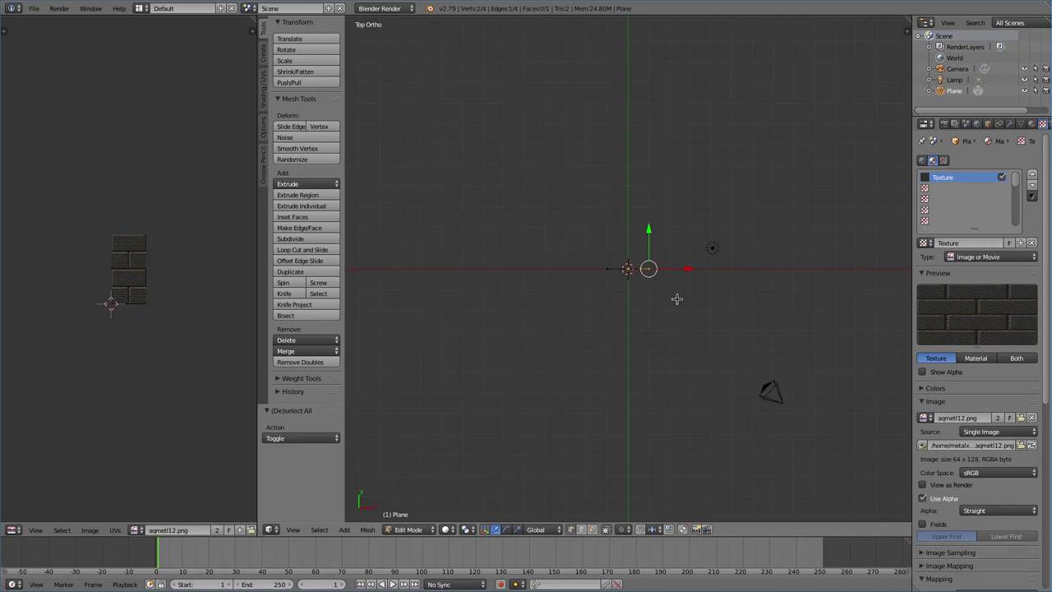
key(e)
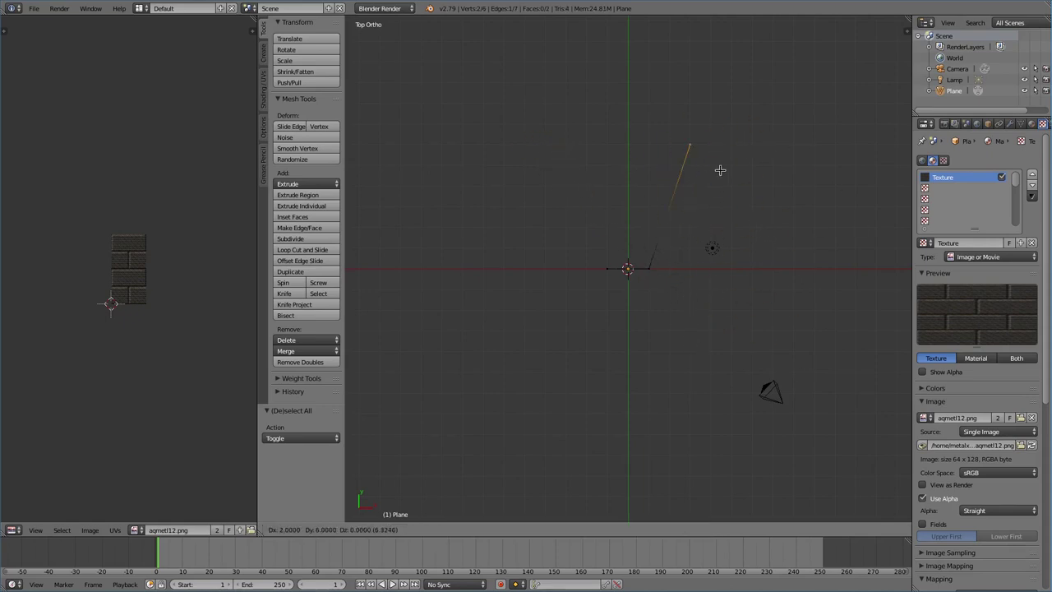
Step: Extrude the first walls right and down, including 10 and -10 unit steps and a diagonal
click(673, 117)
scroll(673, 118, down, 5)
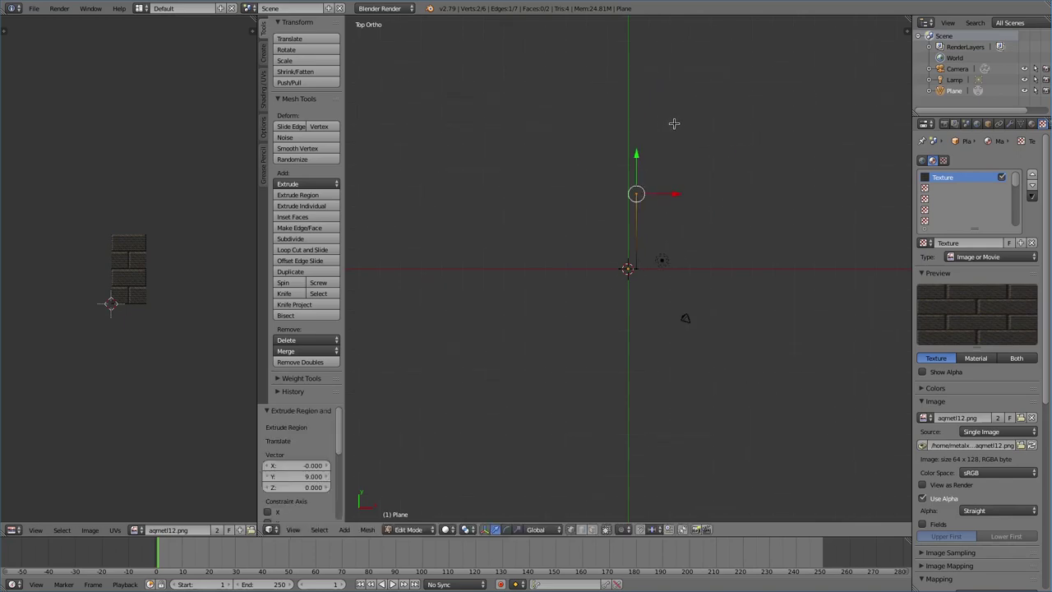
key(e)
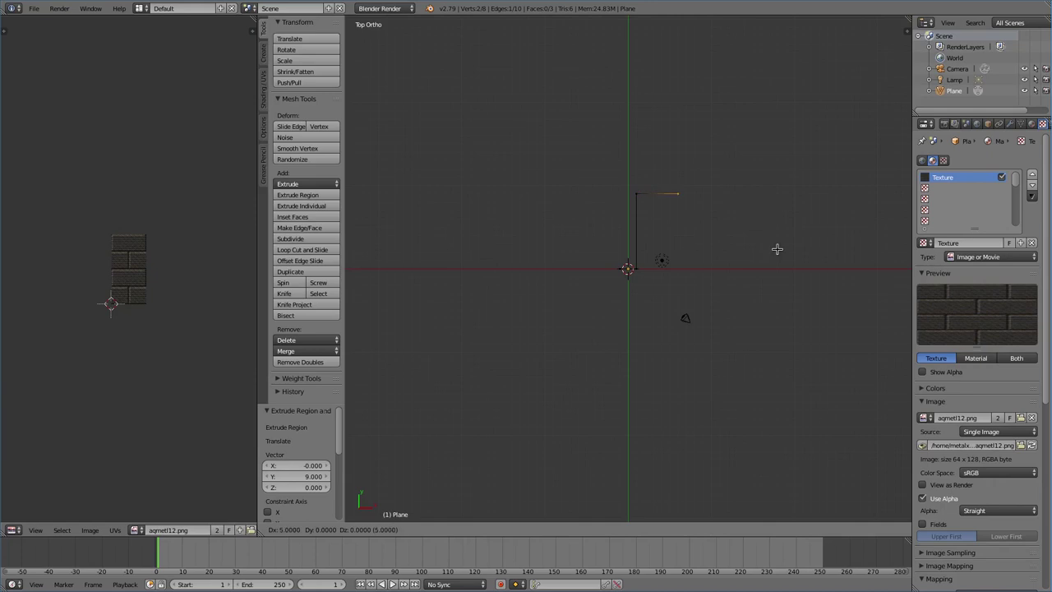
click(750, 249)
key(e)
click(751, 324)
key(e)
click(833, 324)
key(e)
click(833, 408)
key(e)
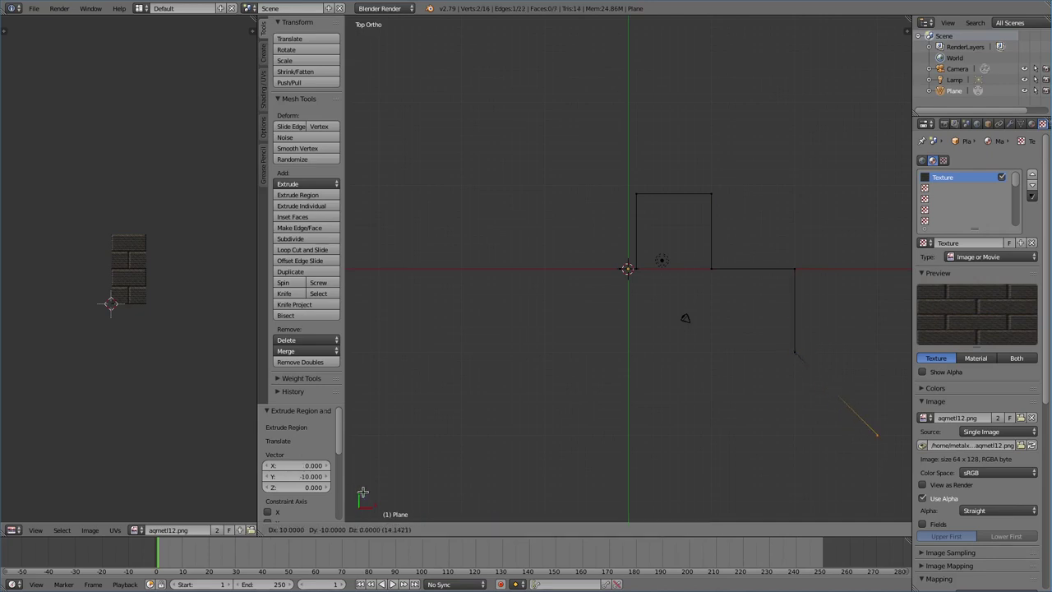
click(357, 493)
Step: Continue the walls down-left, left, down, and 20 units left
scroll(495, 408, down, 4)
key(e)
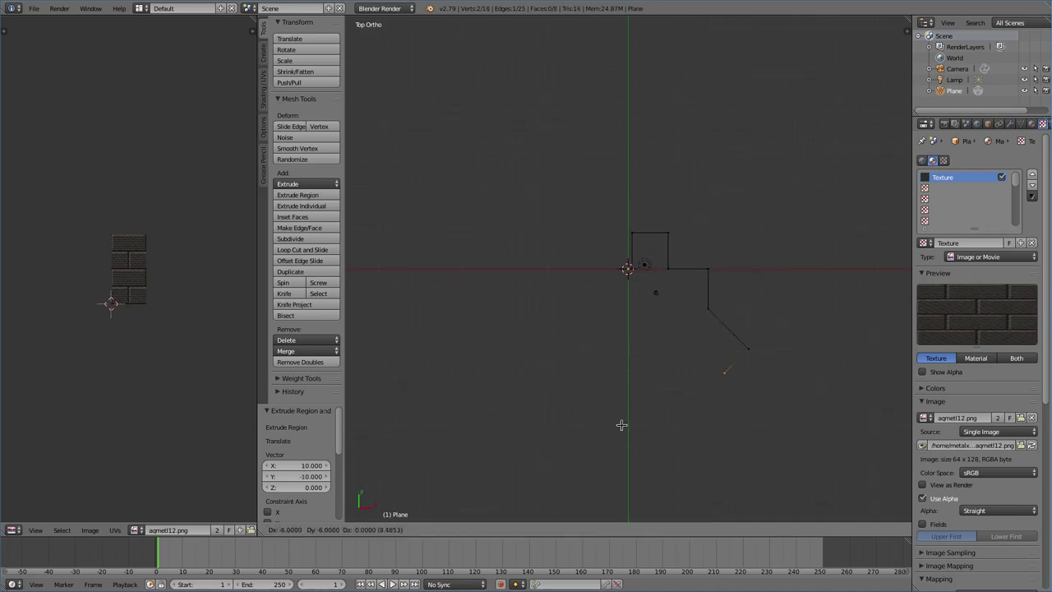
click(617, 439)
key(e)
click(576, 439)
key(e)
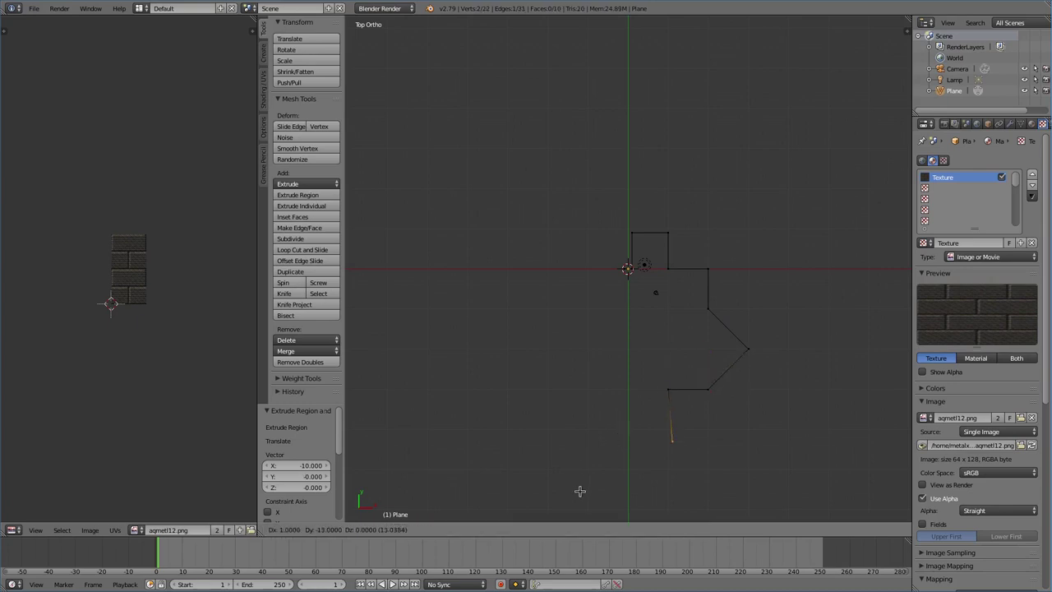
click(577, 479)
click(482, 478)
Step: Extrude alternating short upward, leftward and rightward wall segments
key(e)
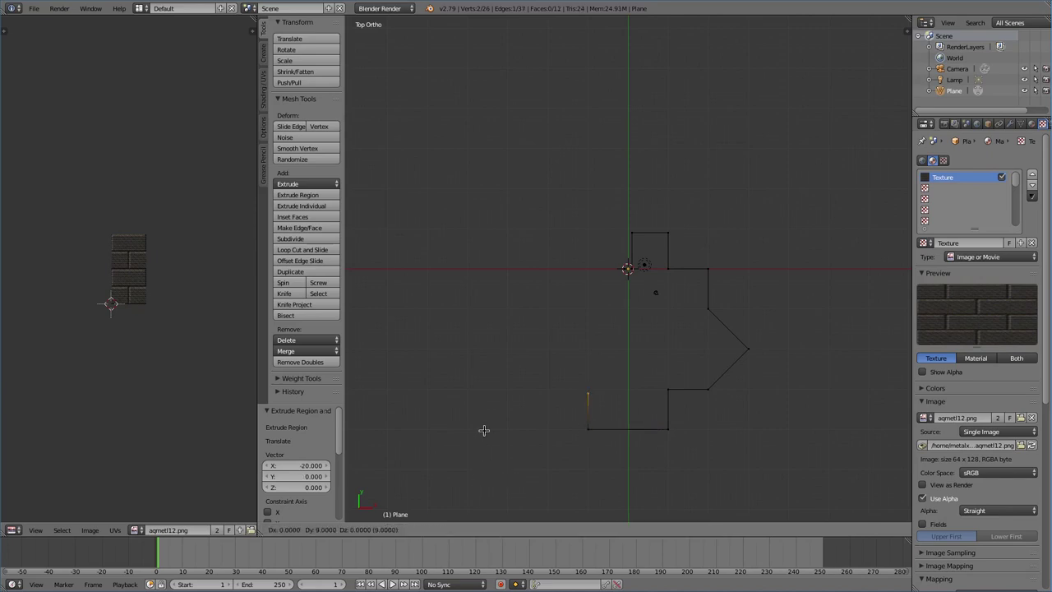
click(483, 426)
key(e)
click(444, 426)
key(e)
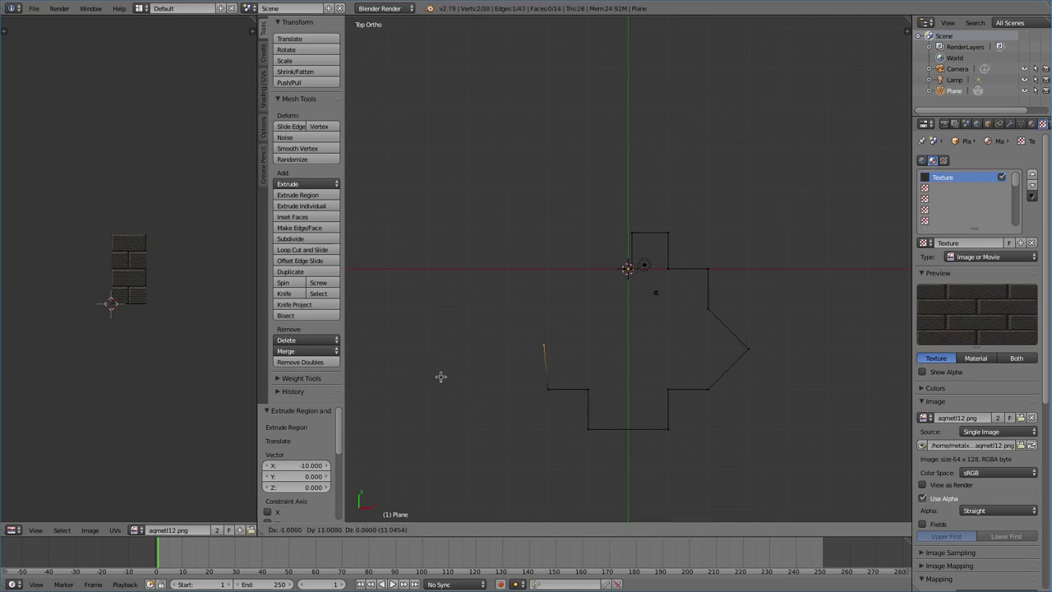
click(442, 387)
key(e)
click(482, 384)
key(e)
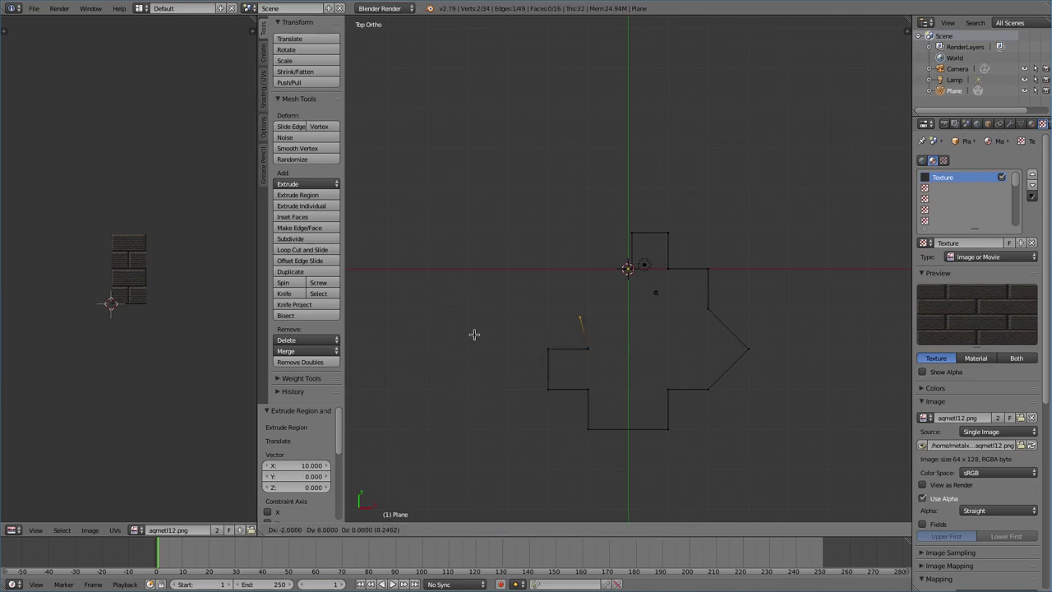
click(480, 327)
Step: Add 40-unit walls left, right and up, plus an 8-unit wall to the right
key(e)
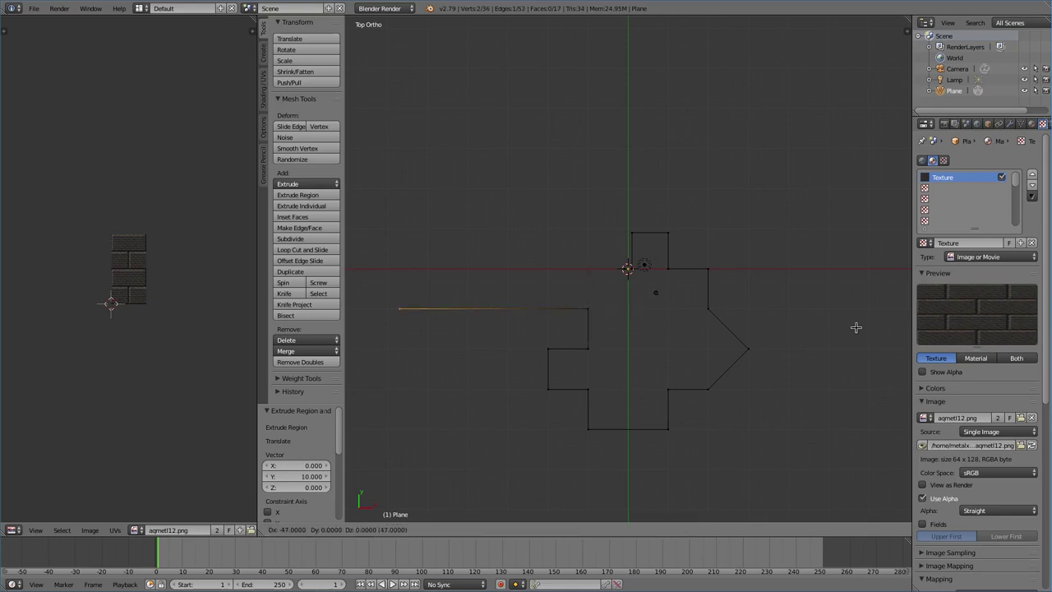
click(880, 326)
key(e)
click(874, 285)
key(e)
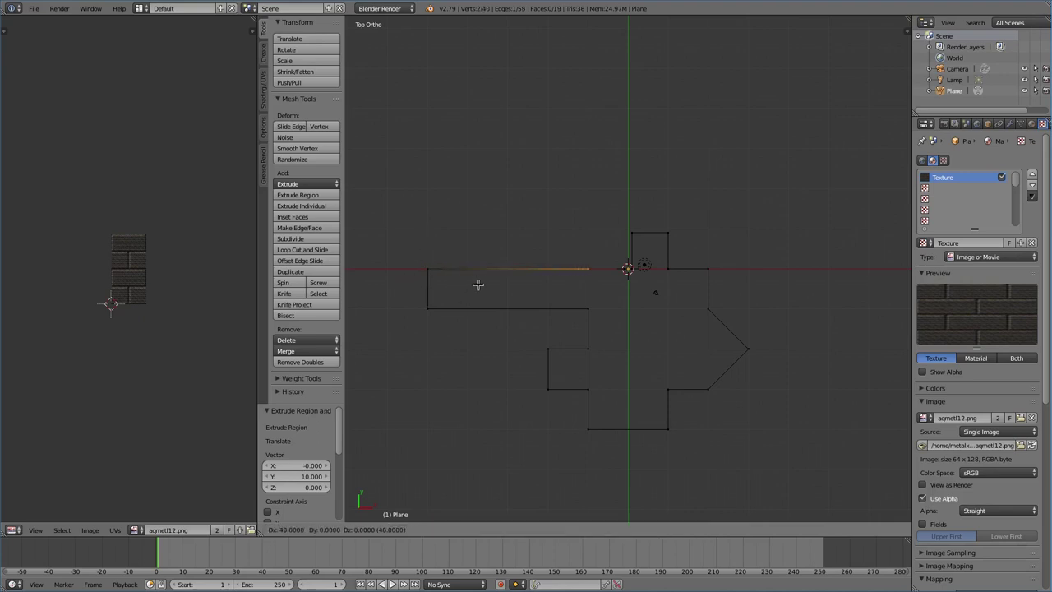
click(478, 284)
key(e)
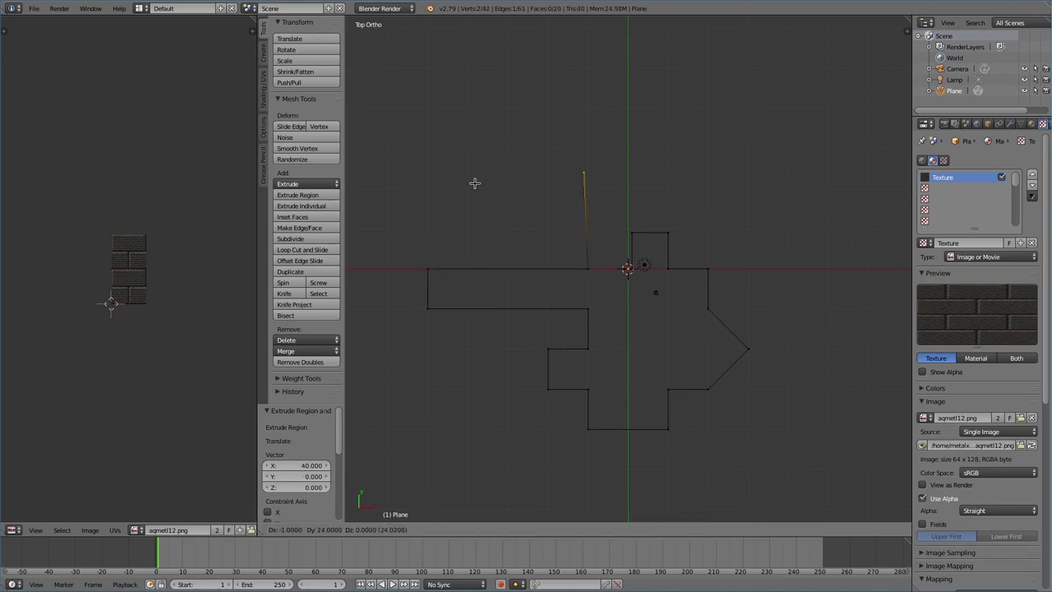
click(477, 123)
key(e)
click(510, 126)
Step: Extrude a new 40-unit corridor from the centre of the cross-shaped room
middle_drag(580, 223, 626, 258)
key(KP_7)
scroll(628, 268, up, 5)
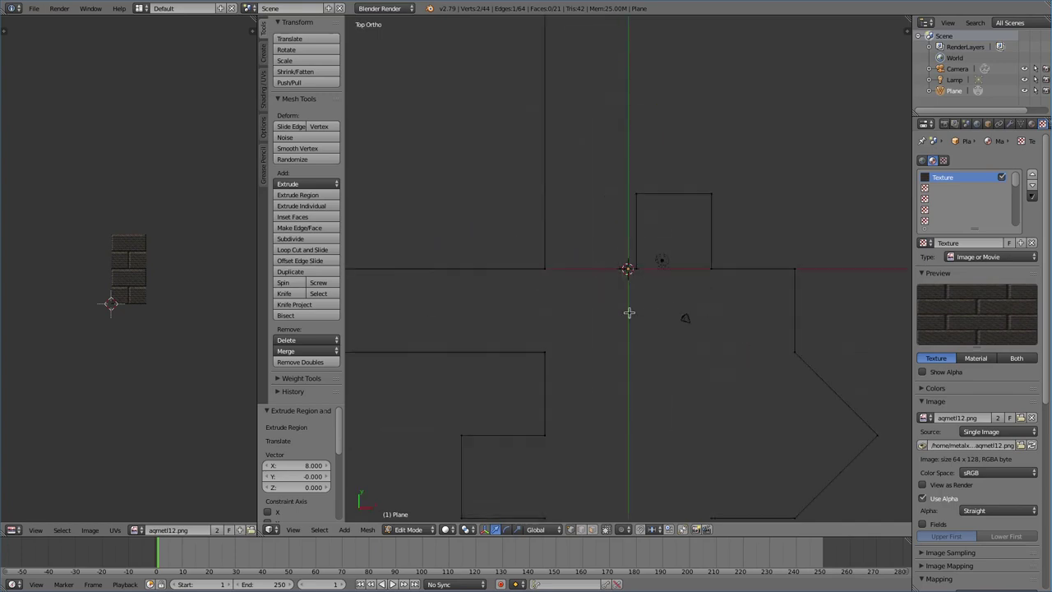
scroll(633, 296, down, 4)
scroll(637, 291, up, 2)
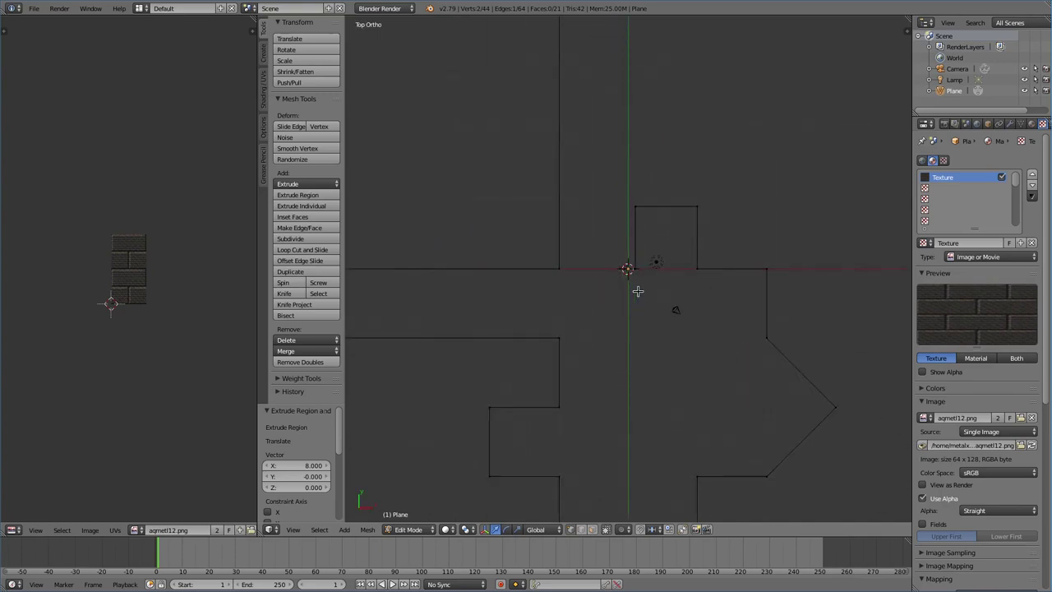
key(e)
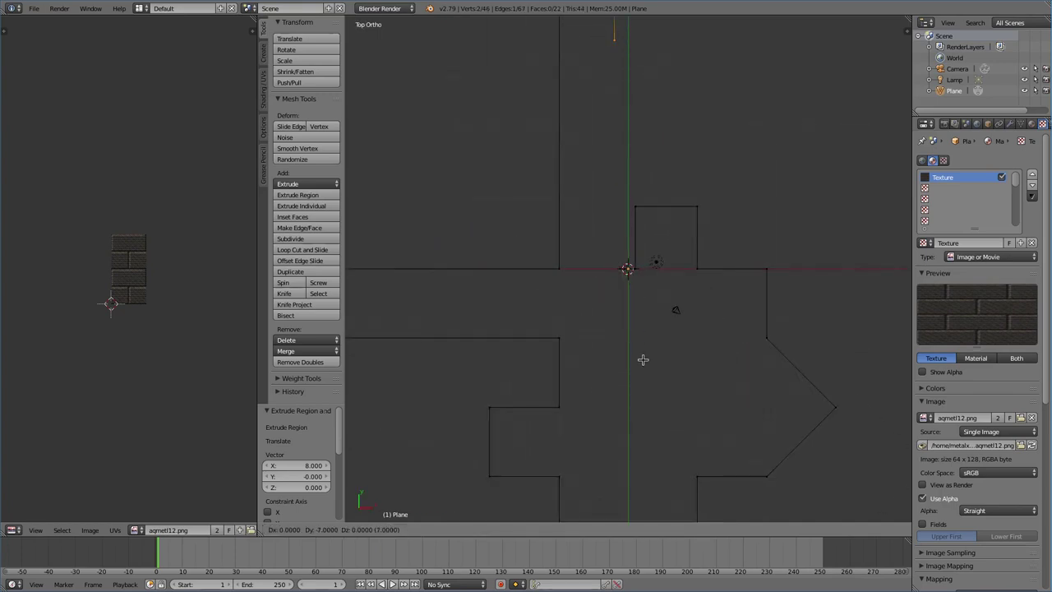
click(646, 73)
scroll(641, 123, up, 2)
middle_drag(636, 139, 695, 122)
Step: Align the camera to the current view and pull it back 12.686 units along its local Z
scroll(589, 147, down, 4)
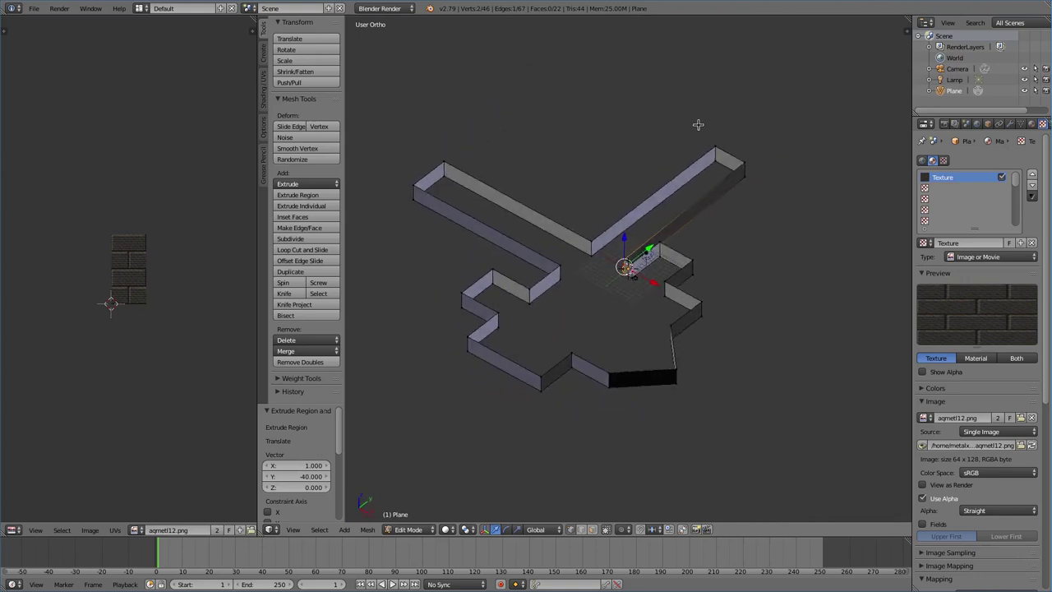
key(ctrl+alt+KP_0)
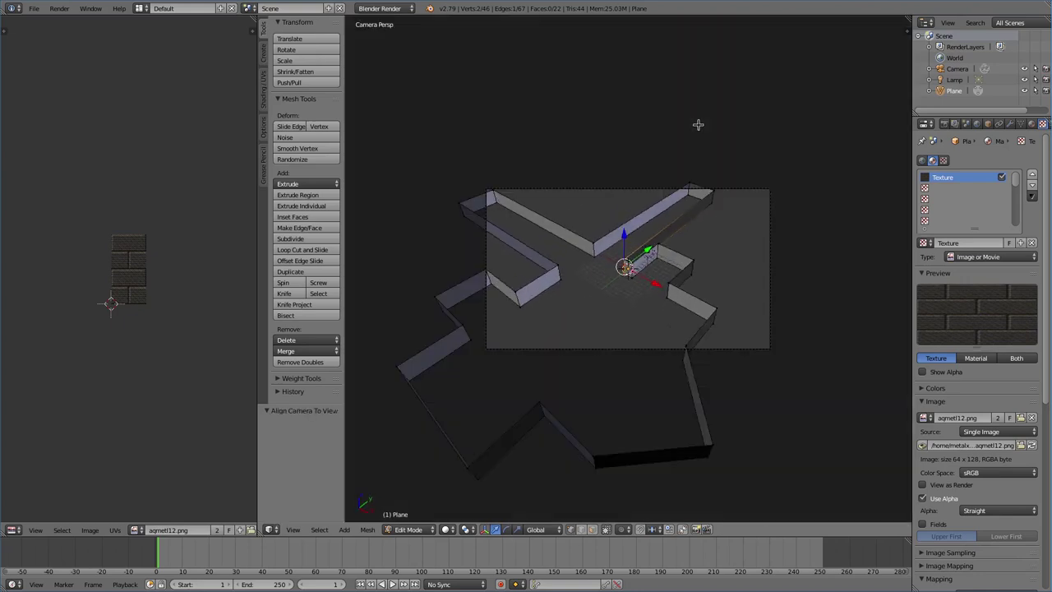
key(Tab)
right_click(630, 189)
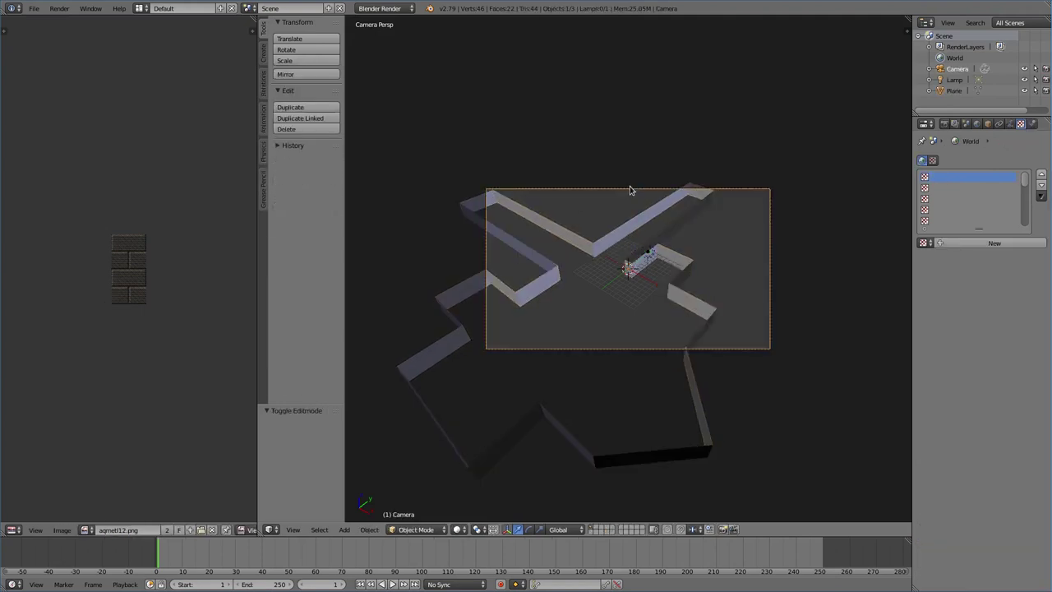
key(g)
key(z)
key(z)
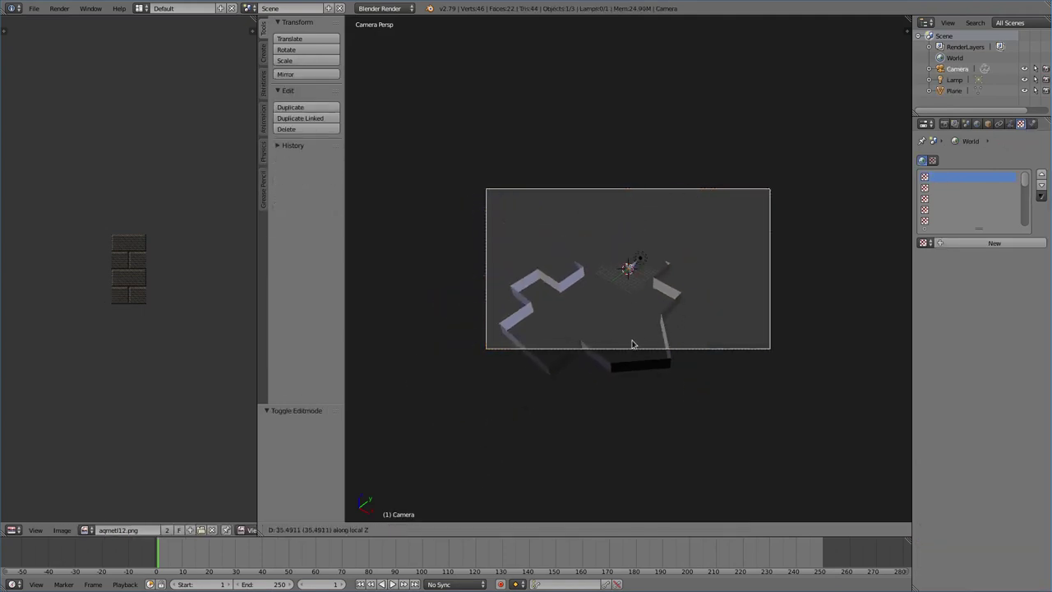
click(624, 282)
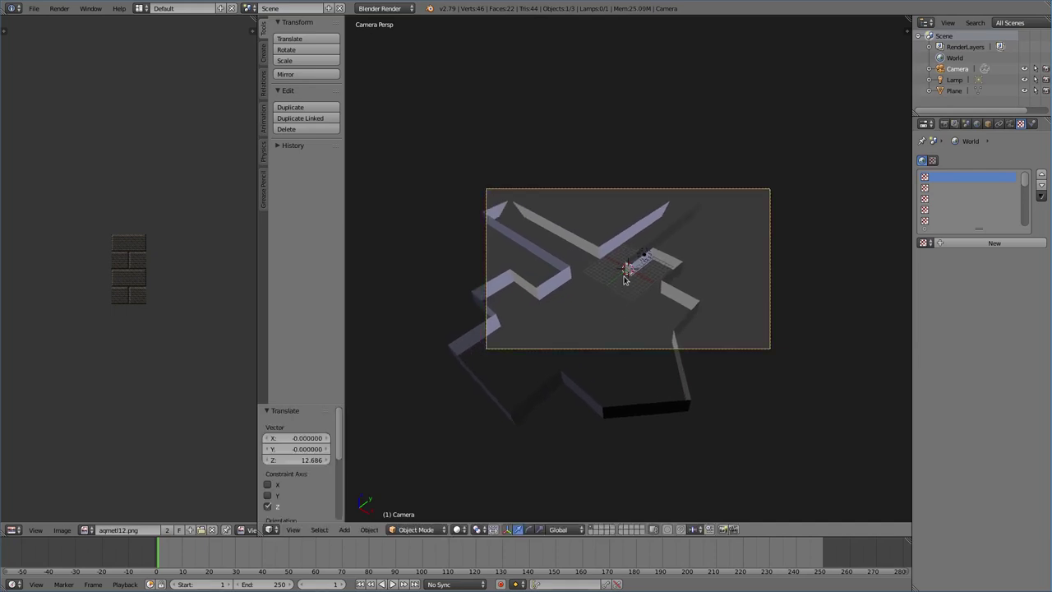
Step: Render the camera view to see the brick-textured maze walls
key(F12)
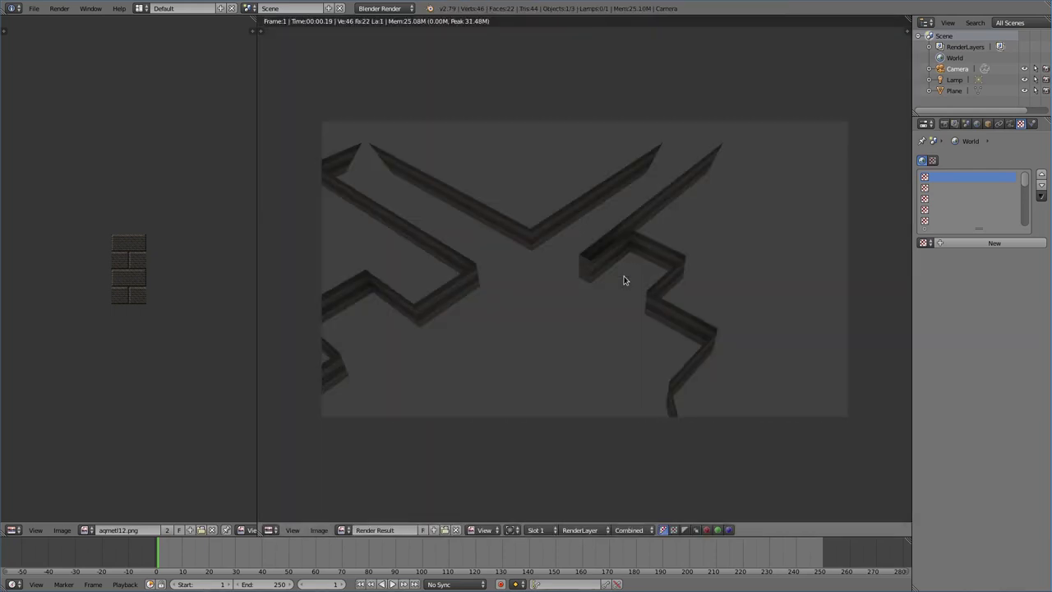
scroll(584, 281, up, 10)
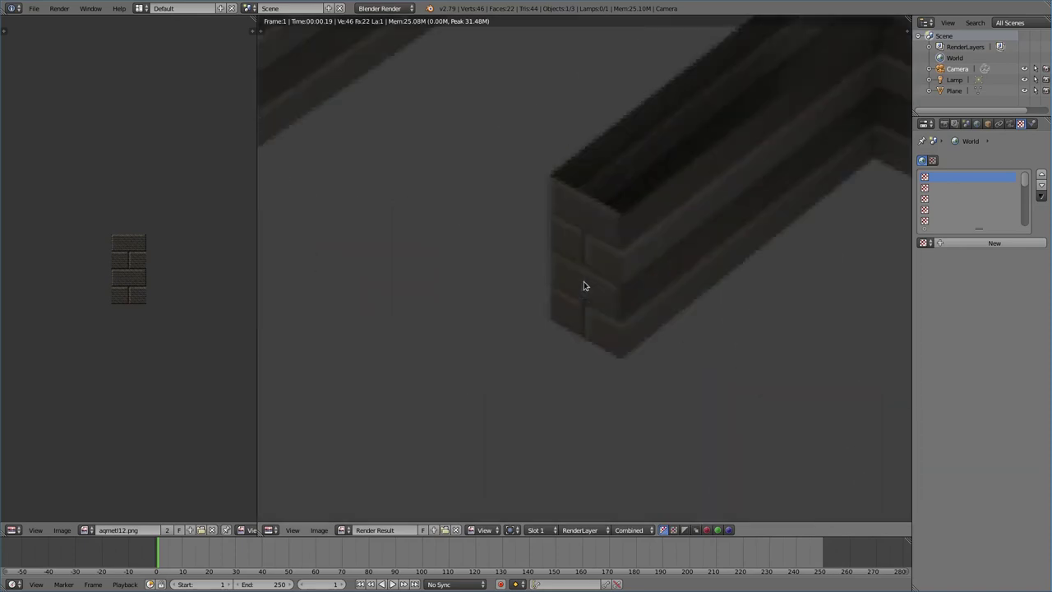
scroll(622, 271, down, 4)
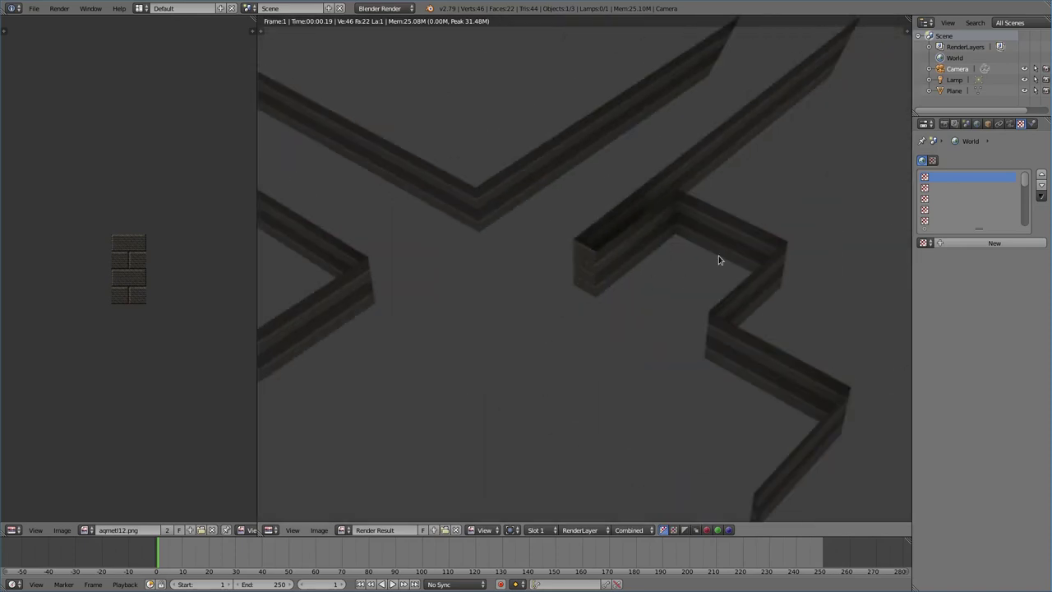
key(Escape)
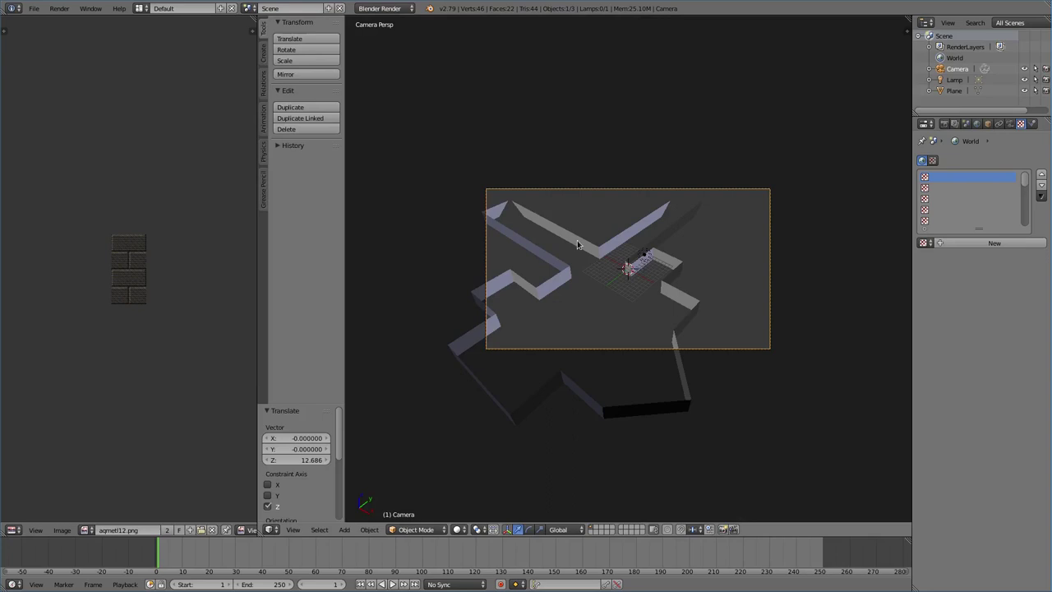
Step: Select all faces of the Plane wall mesh in face-select Edit Mode
right_click(572, 282)
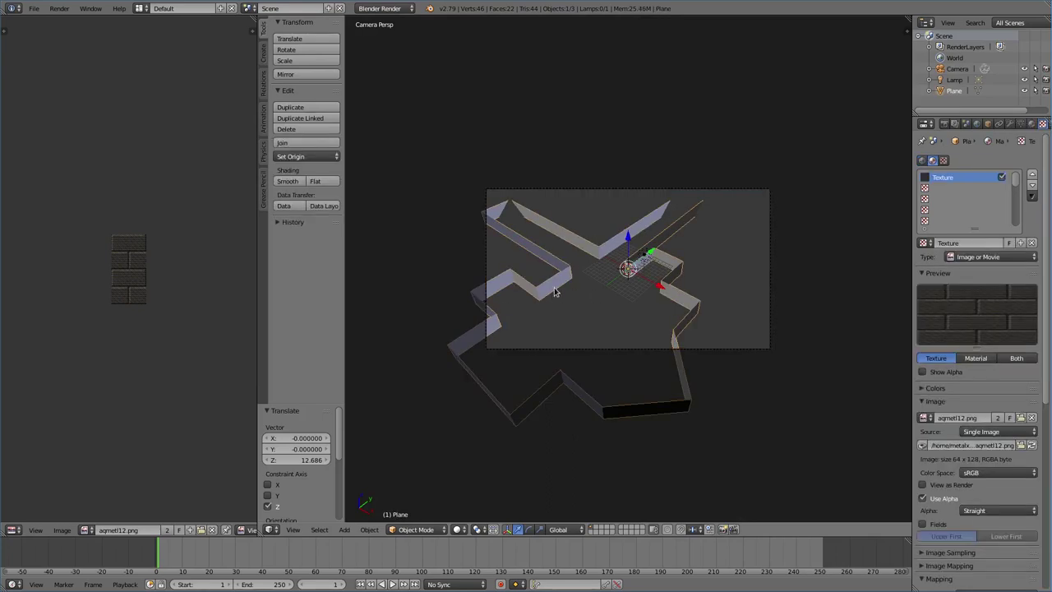
key(Tab)
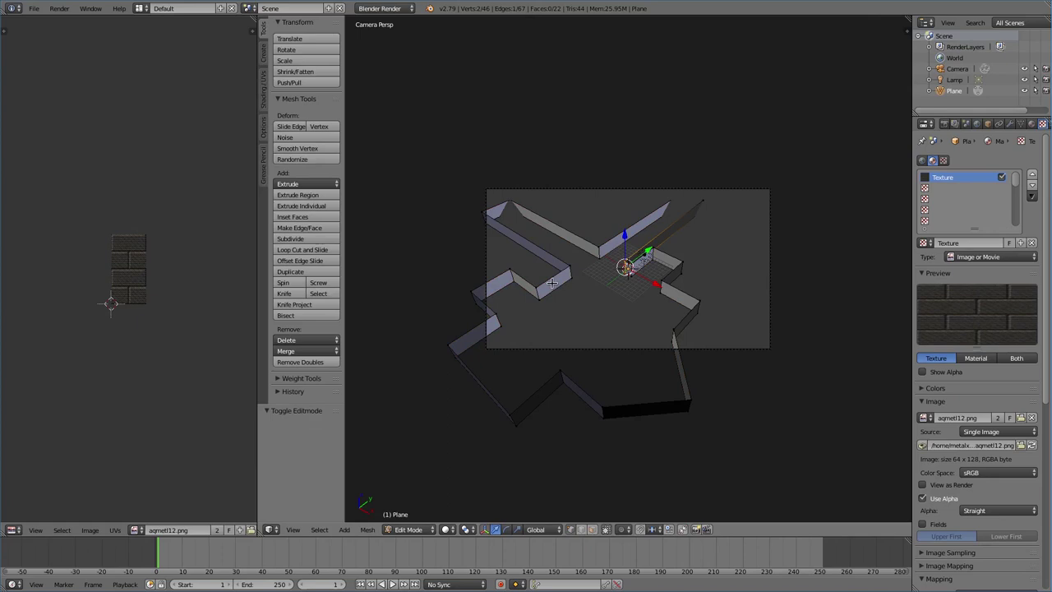
key(ctrl+Tab)
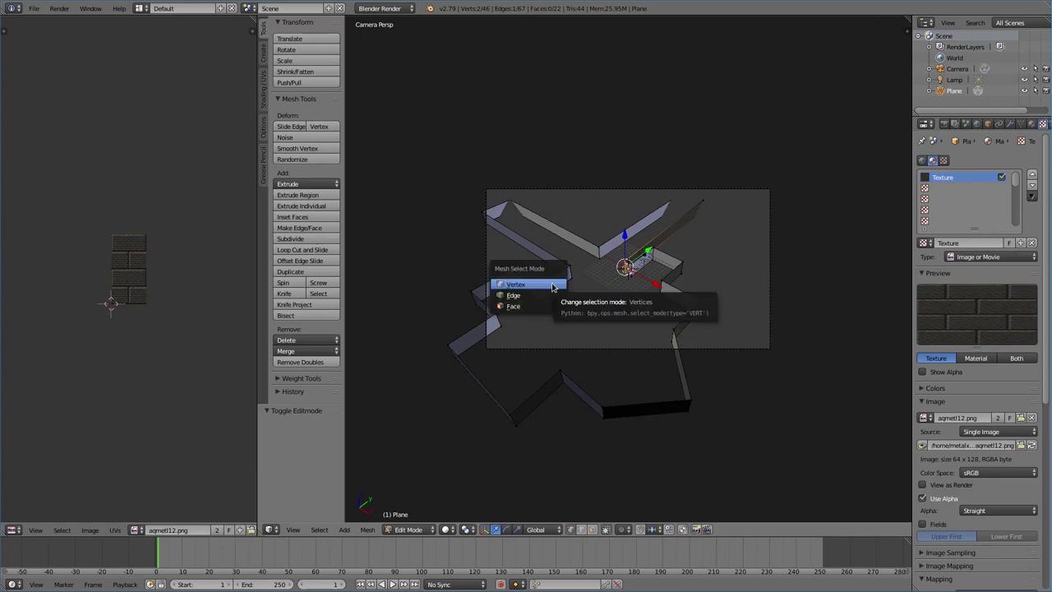
click(551, 305)
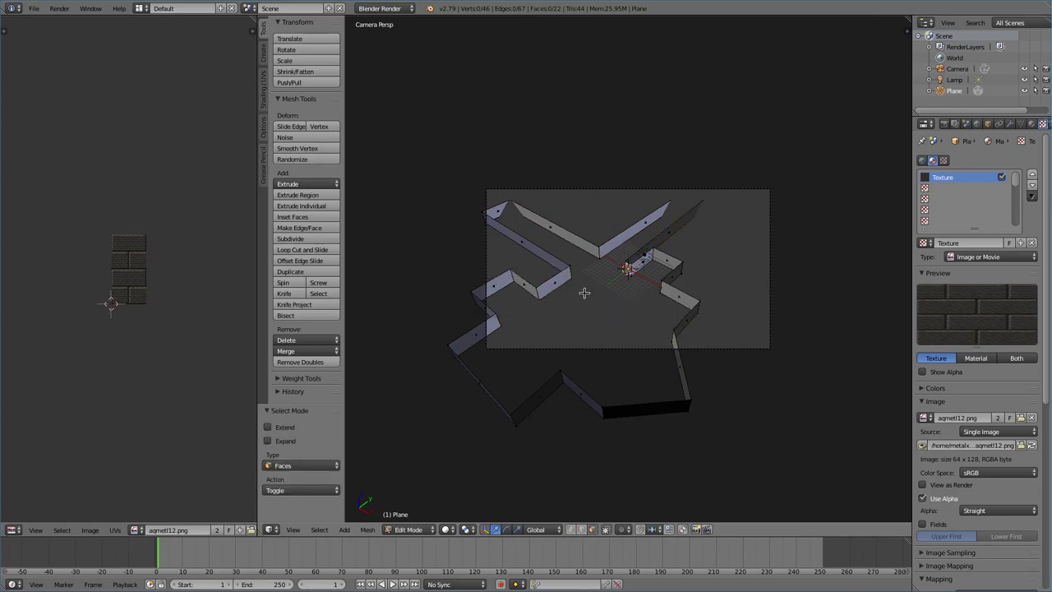
key(a)
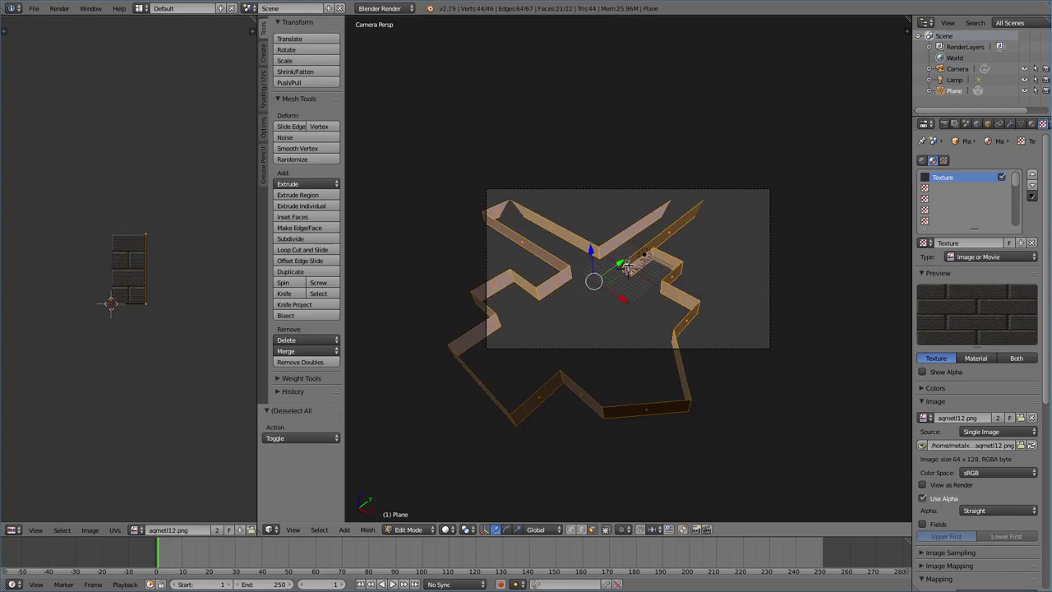
scroll(629, 267, up, 4)
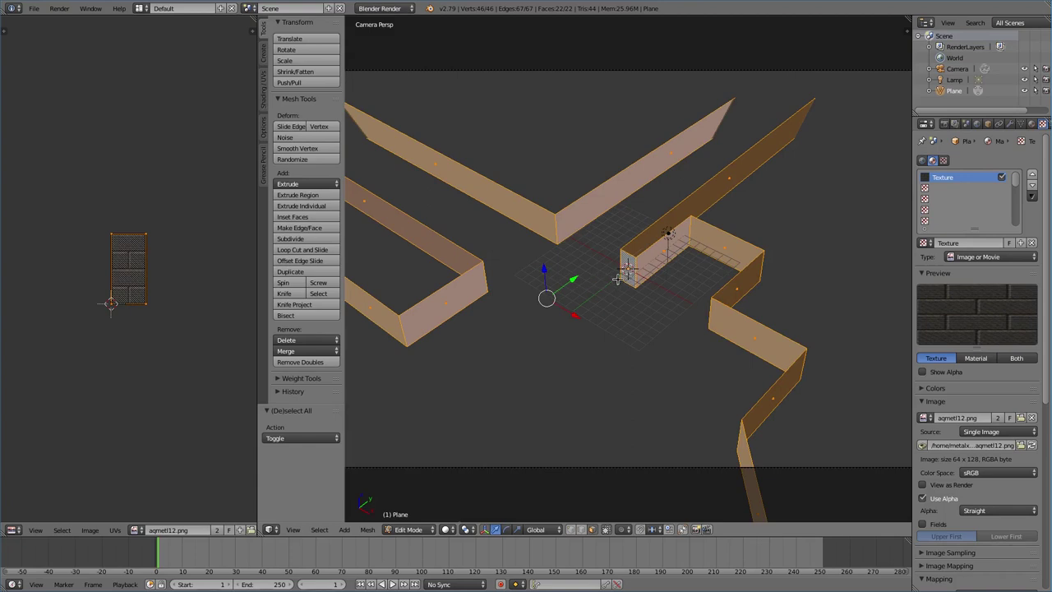
Step: Unwrap the walls with Follow Active Quads using Length Average edge spacing
key(u)
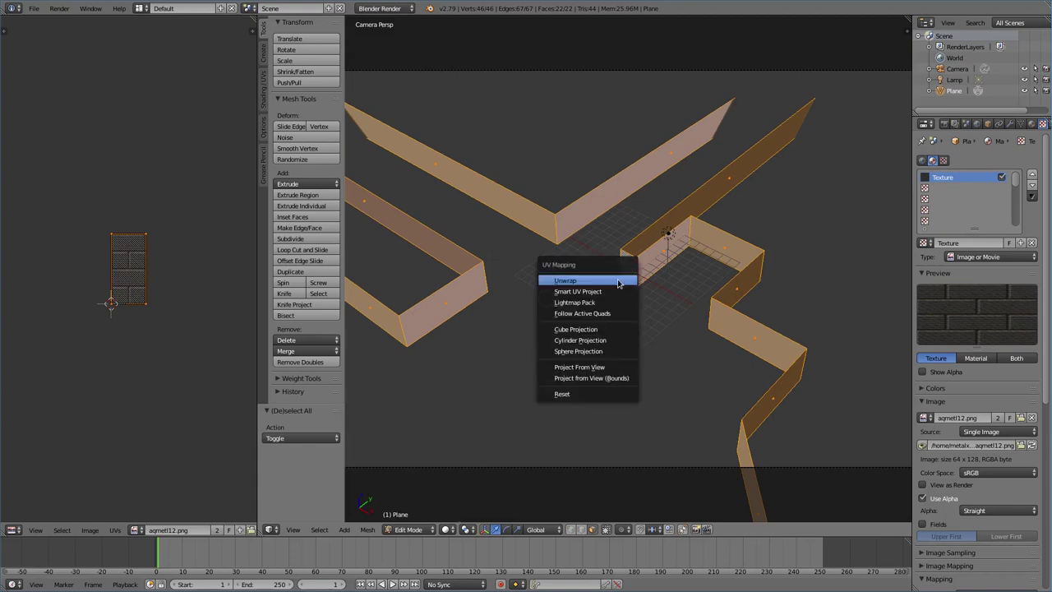
click(603, 319)
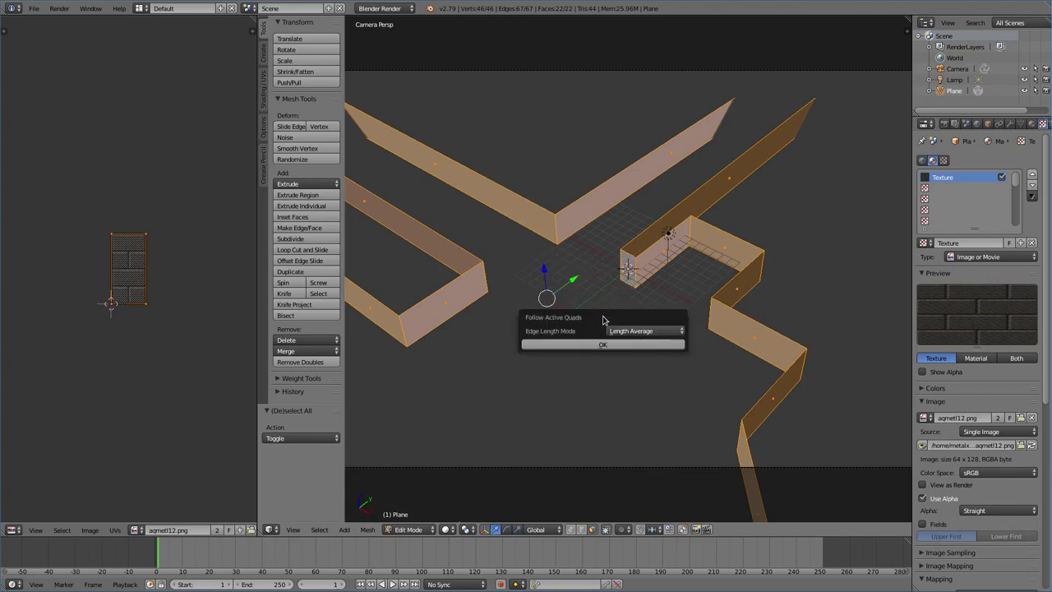
click(662, 331)
click(654, 331)
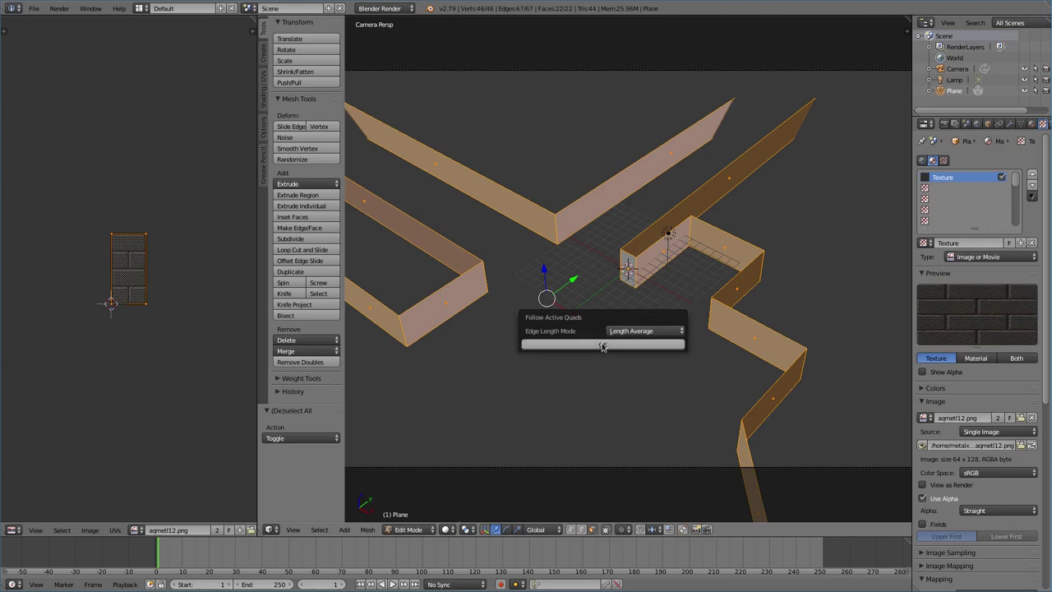
click(601, 346)
Step: Inspect the continuous UV strip and render to check bricks run evenly along the walls
scroll(187, 306, down, 10)
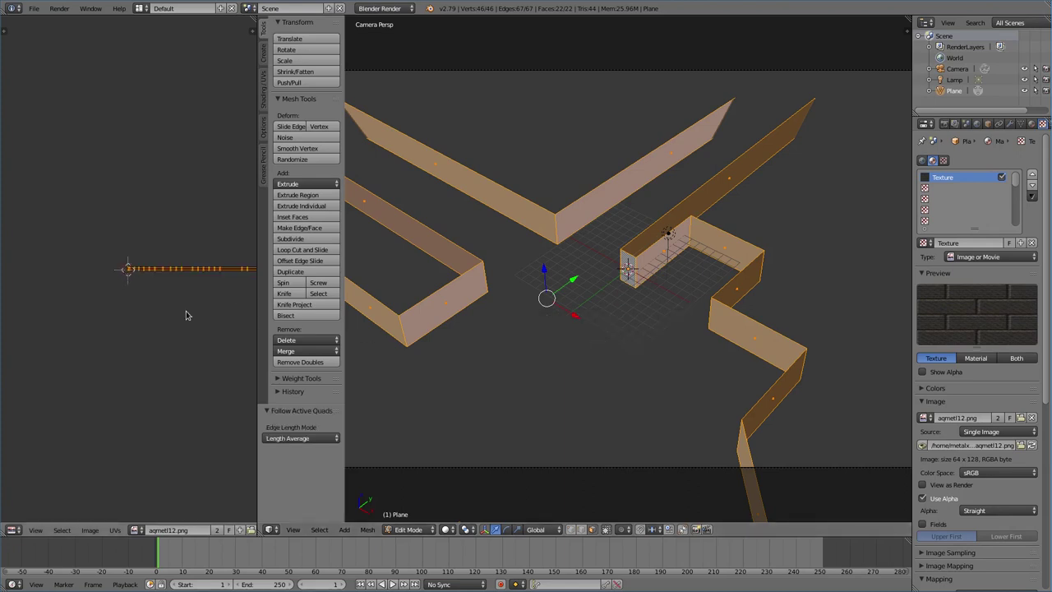
scroll(153, 296, up, 4)
middle_drag(206, 327, 143, 319)
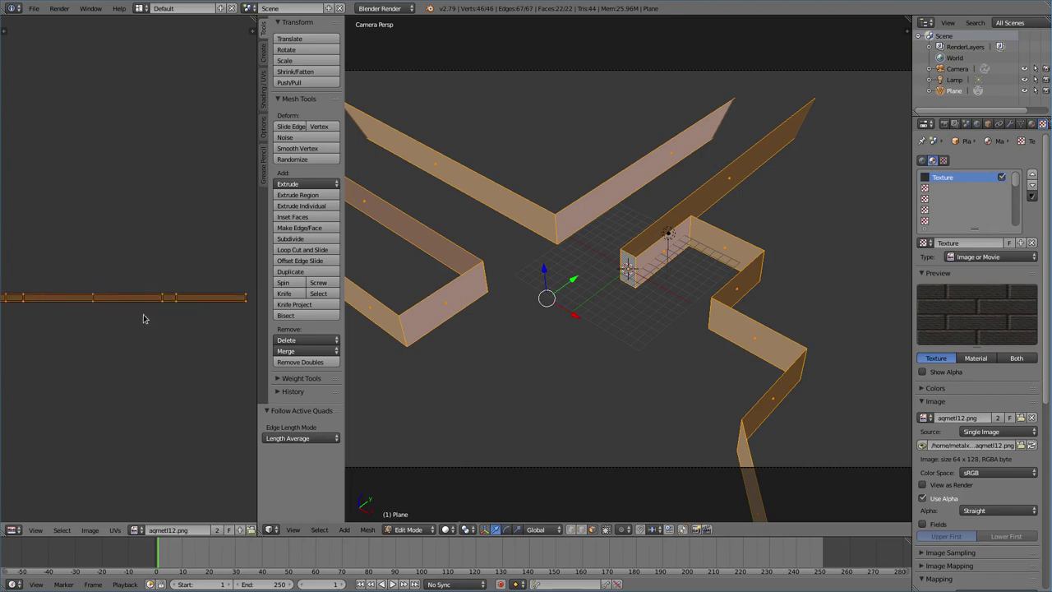
scroll(156, 319, up, 2)
key(F12)
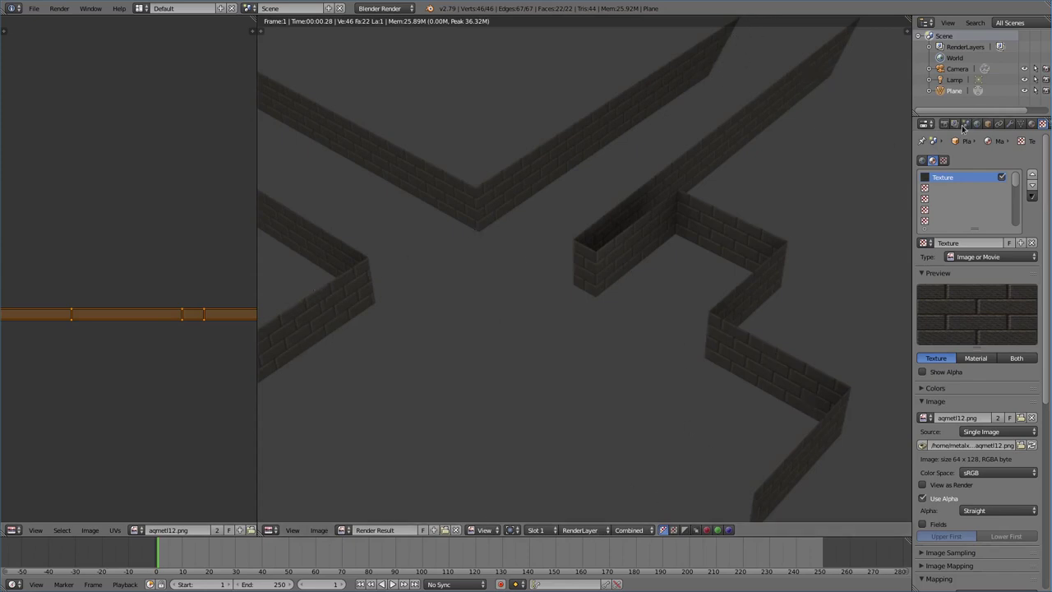
key(F12)
scroll(525, 269, down, 3)
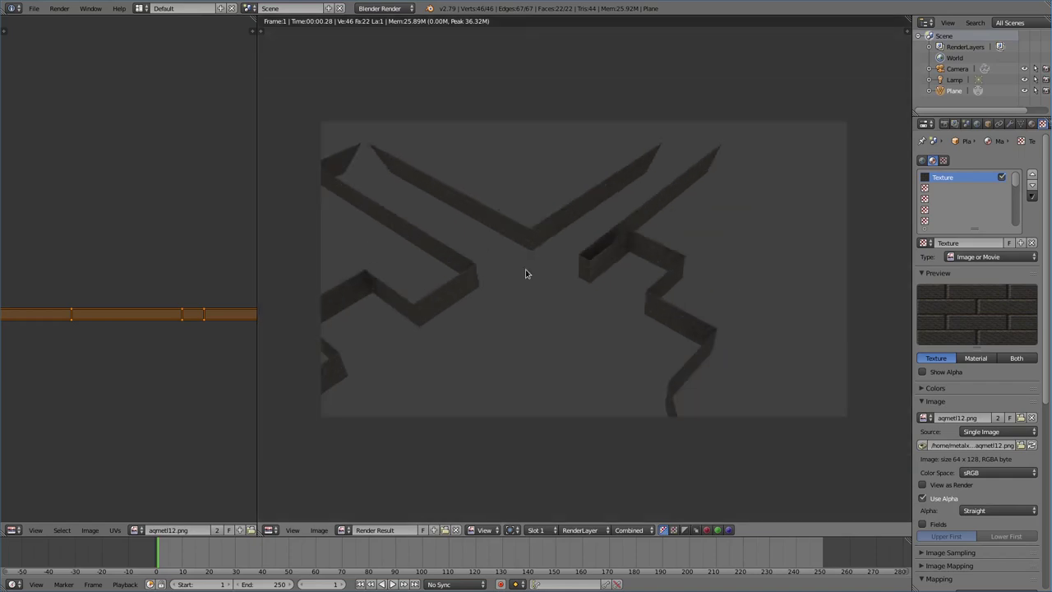
key(Escape)
middle_drag(525, 269, 596, 302)
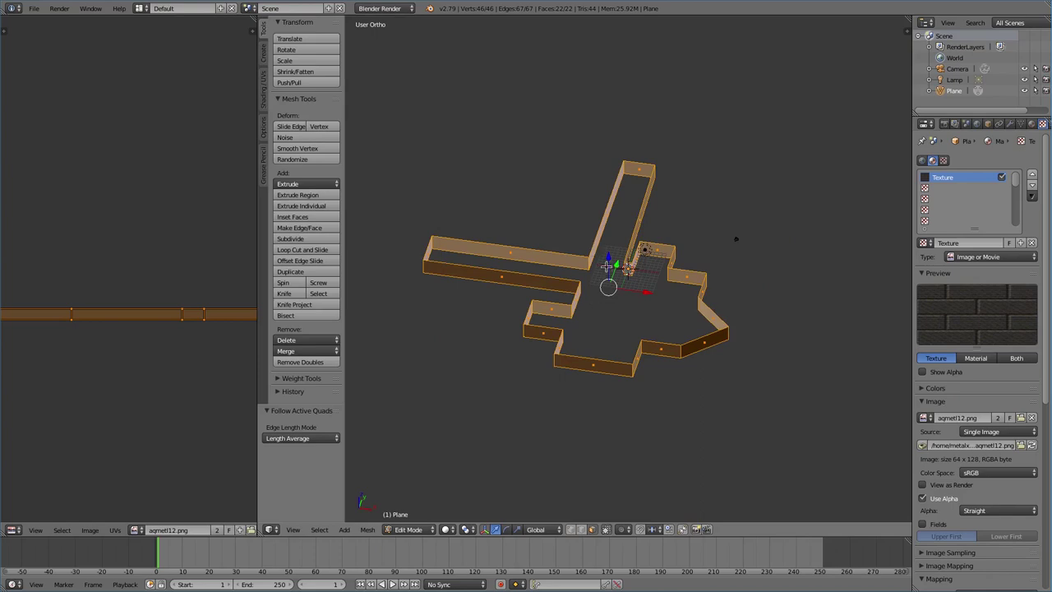
Step: Box-select all the bottom vertices of the walls in vertex select mode
middle_drag(597, 313, 618, 281)
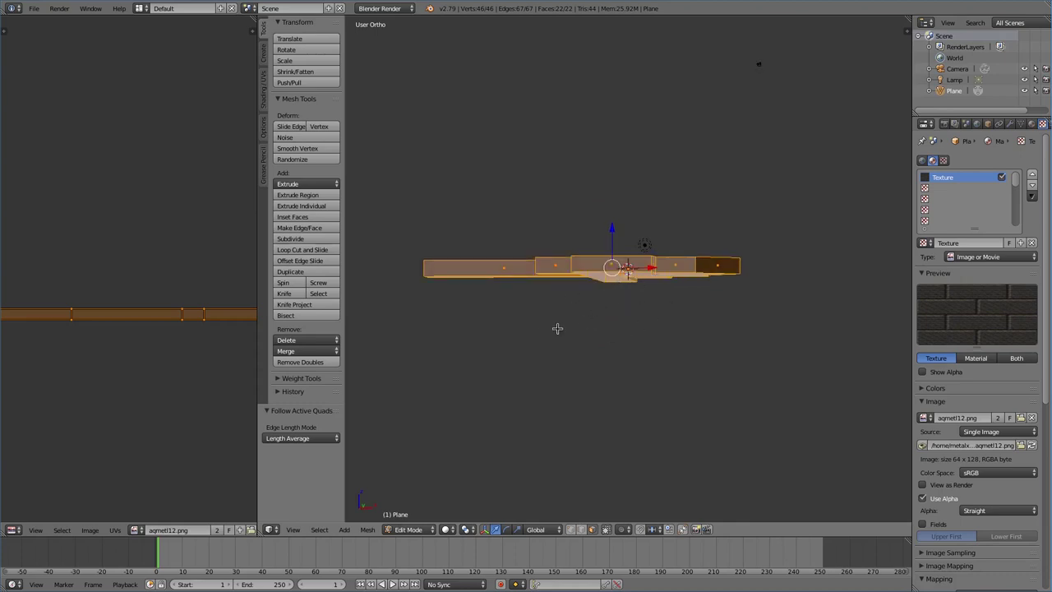
key(ctrl+Tab)
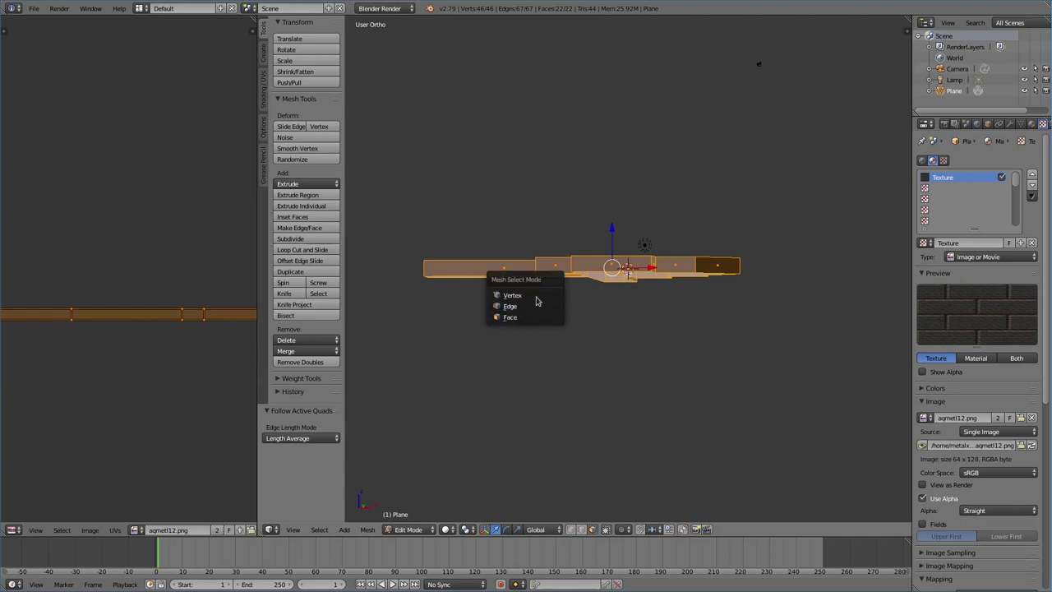
click(534, 293)
key(a)
key(b)
drag(410, 264, 798, 353)
Step: Fill the selected bottom vertices with a floor face and render the floored maze
middle_drag(693, 339, 528, 369)
key(f)
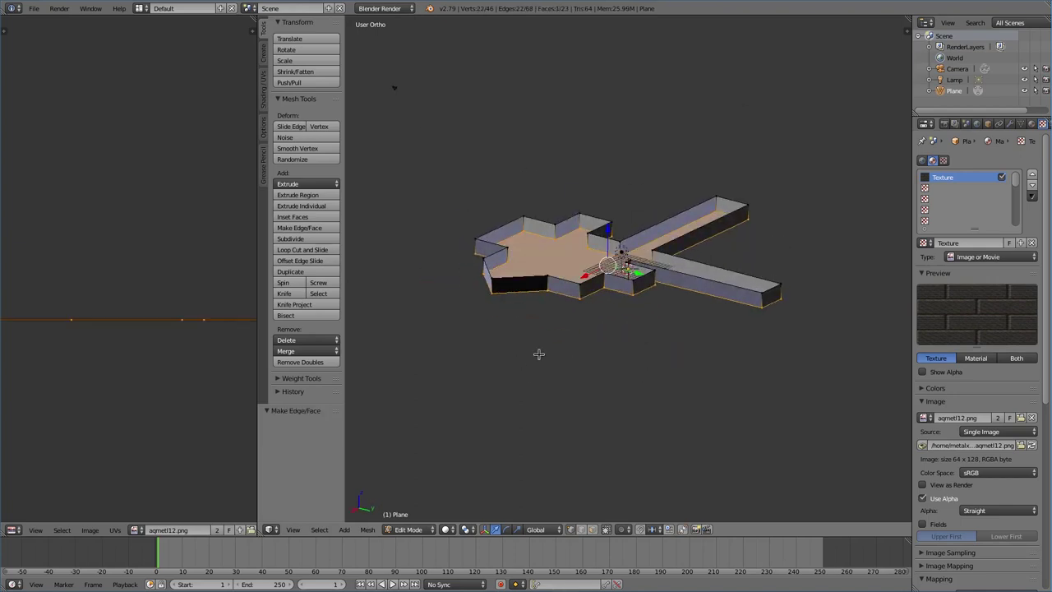
key(F12)
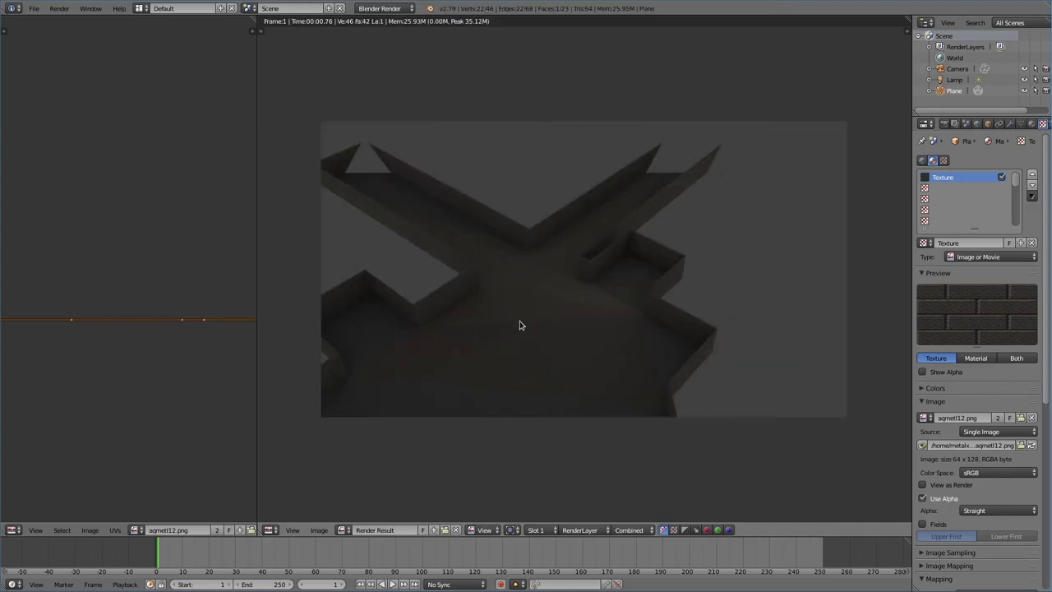
Step: Project the floor UVs from the top view with Project from View (Bounds) and centre the island
key(Escape)
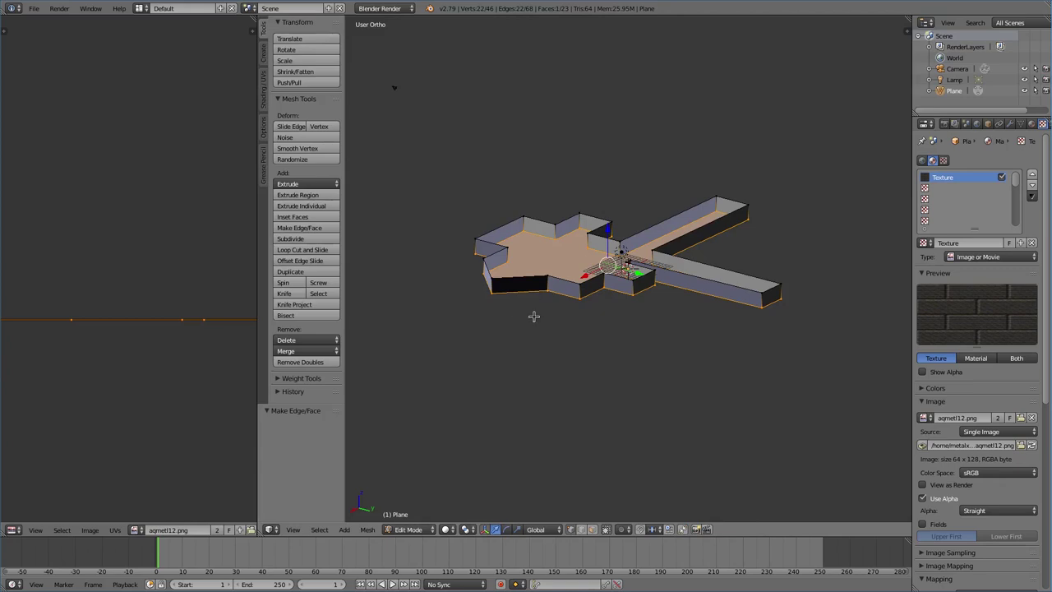
key(KP_7)
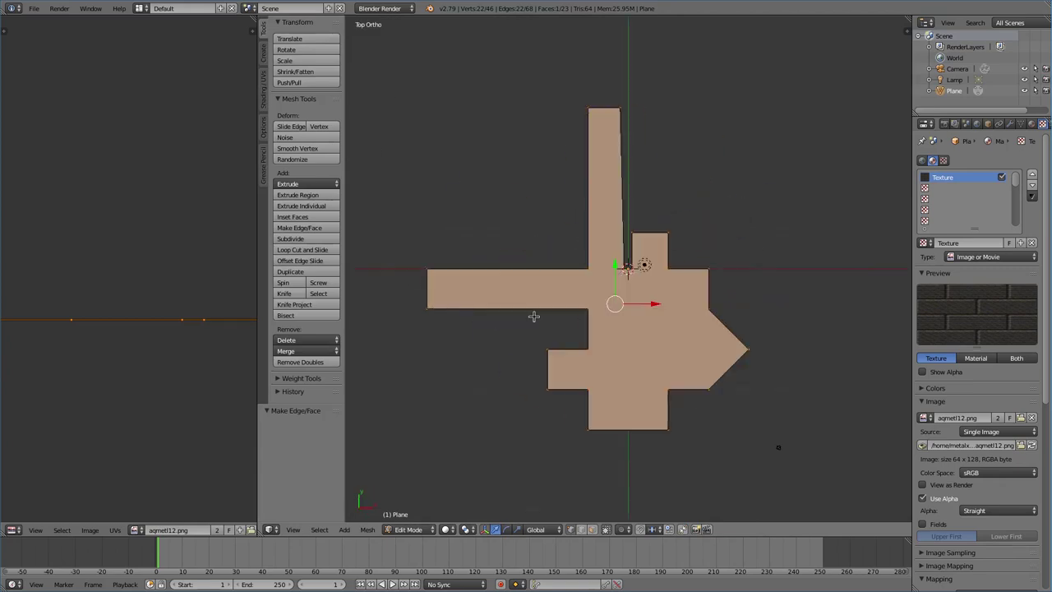
key(u)
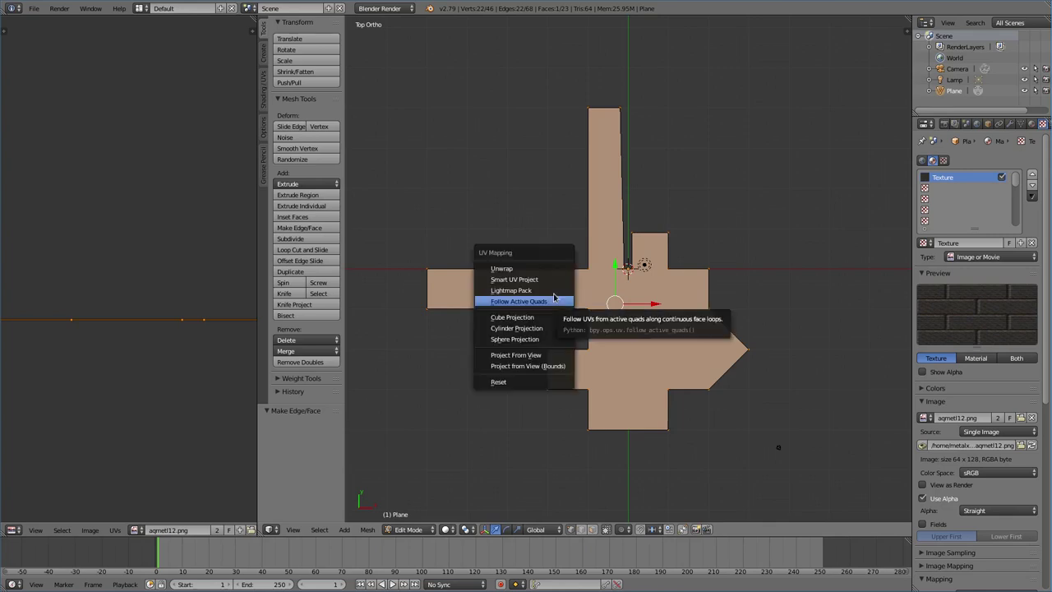
click(549, 372)
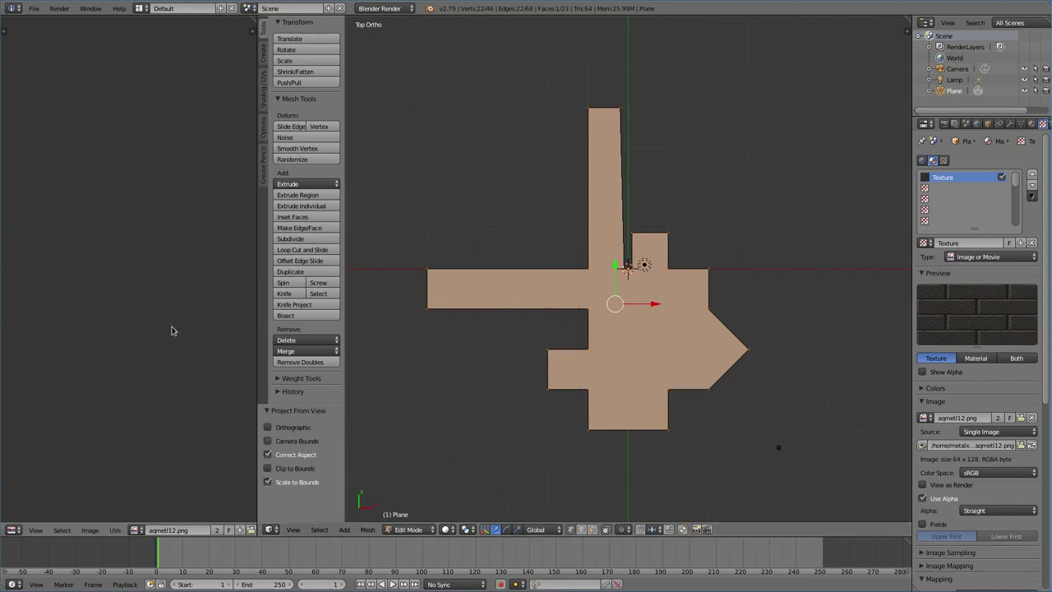
ctrl+middle_drag(96, 322, 94, 284)
middle_drag(219, 303, 213, 93)
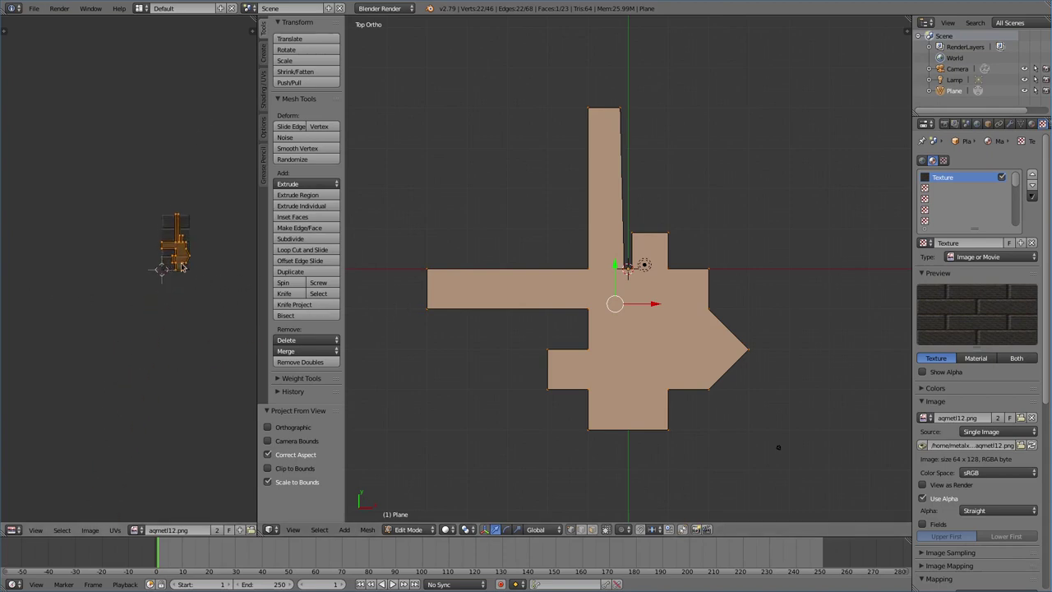
middle_drag(190, 243, 153, 256)
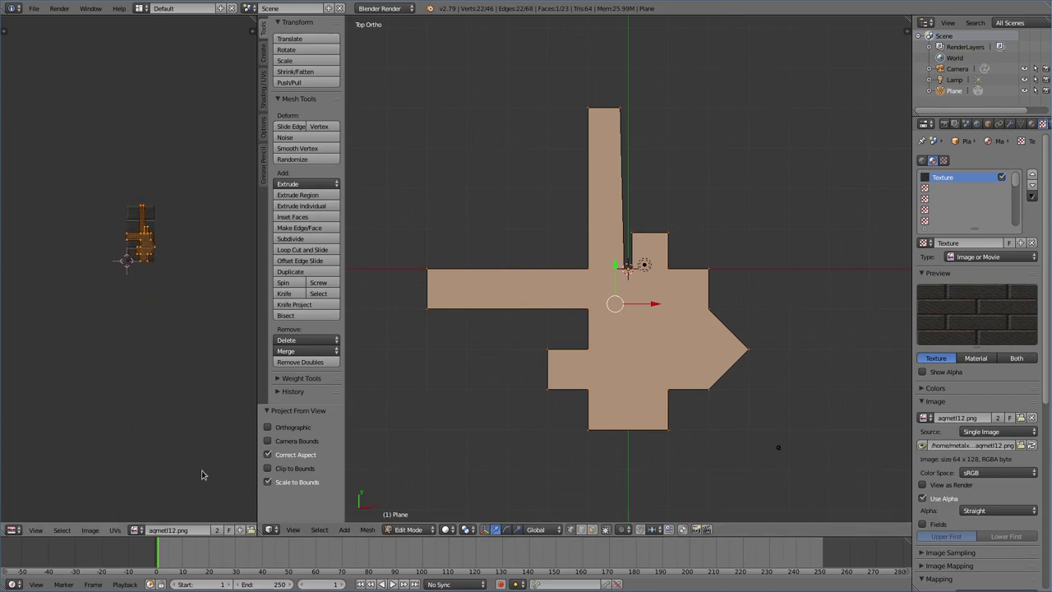
Step: Open floor4_8.png from the flats texture folder as the floor's UV image and render a preview
click(251, 530)
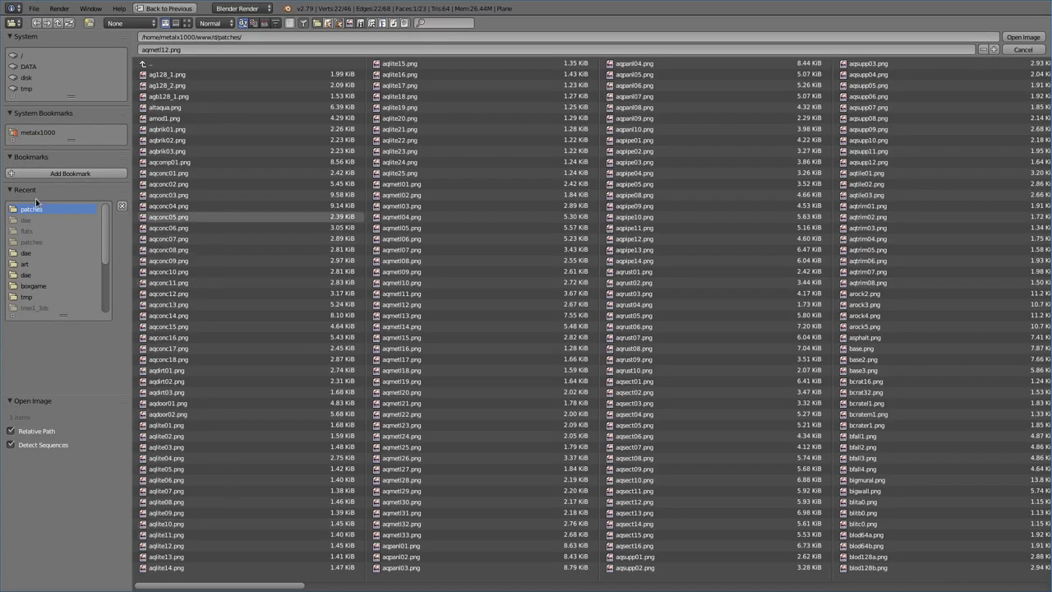
click(152, 64)
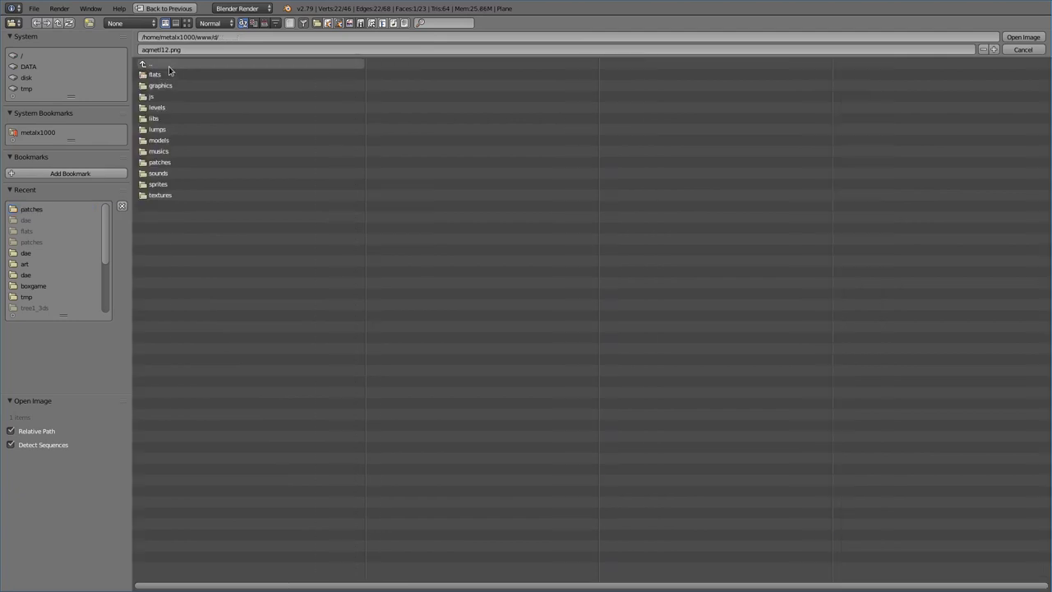
click(173, 78)
click(188, 22)
scroll(524, 314, down, 10)
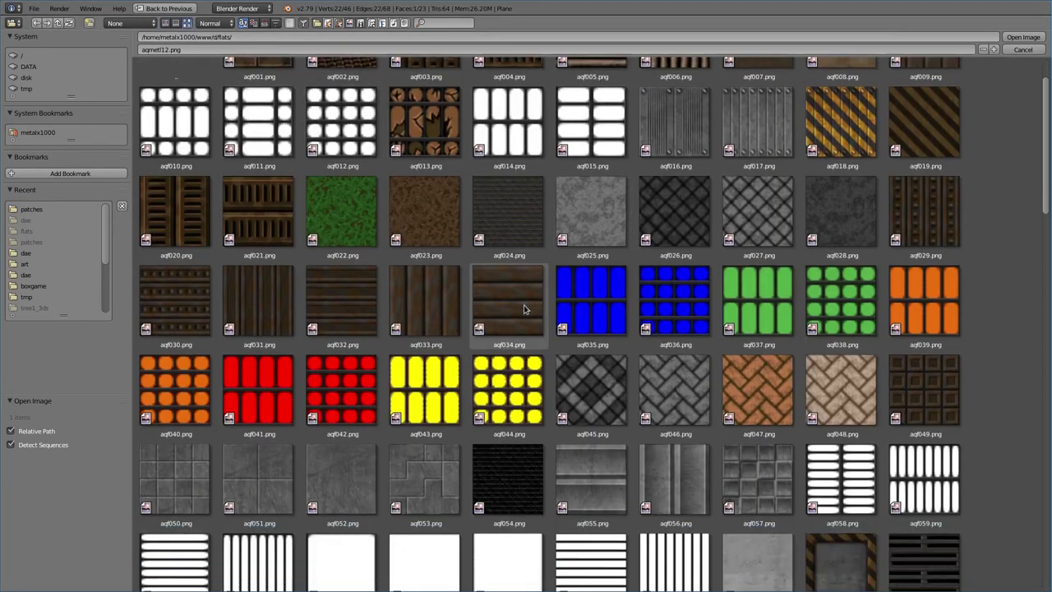
scroll(524, 314, down, 6)
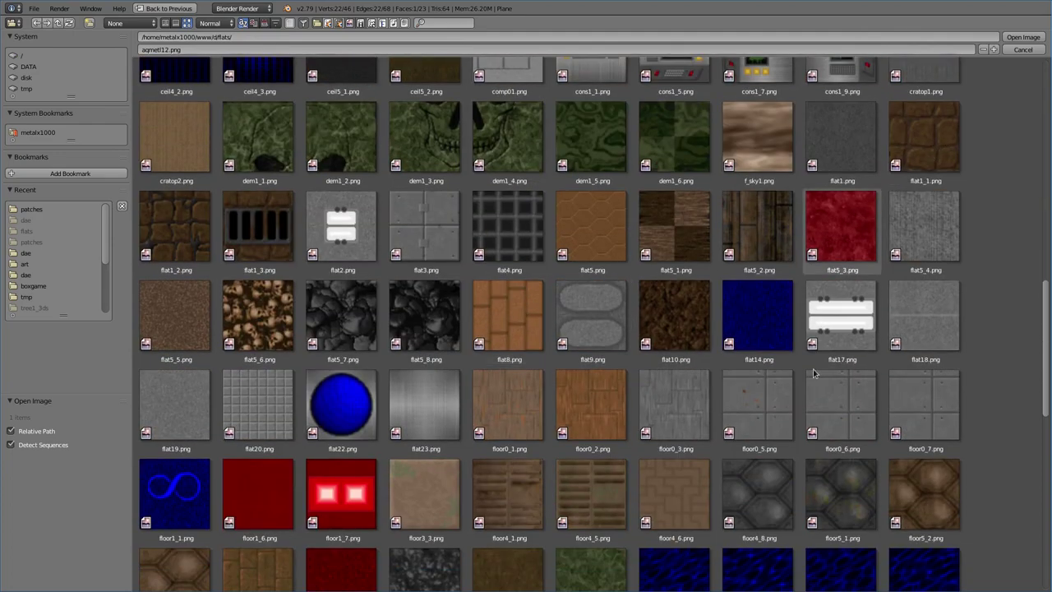
middle_drag(777, 507, 769, 379)
click(768, 378)
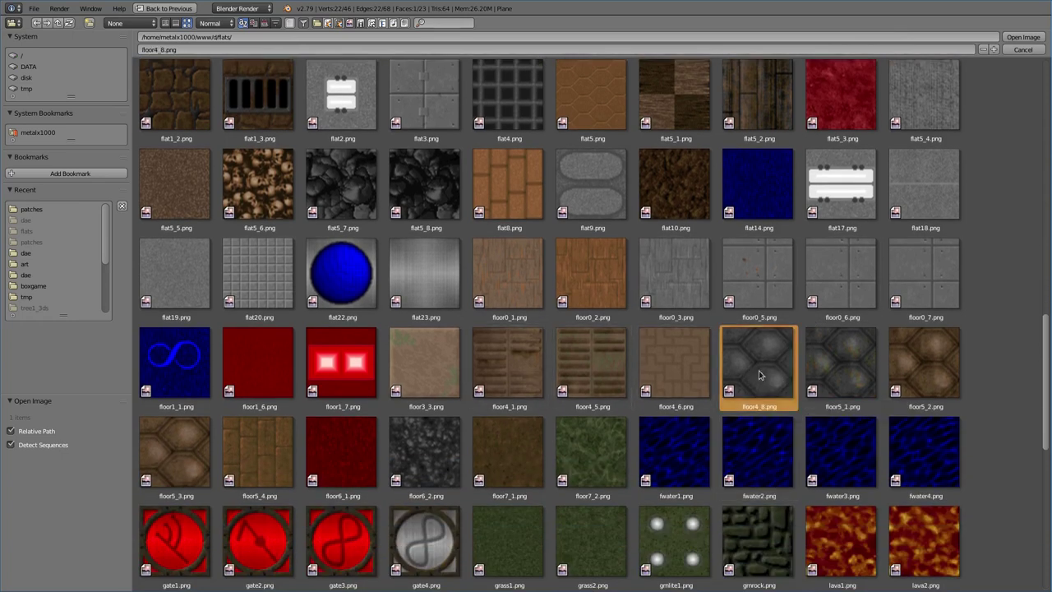
click(1022, 37)
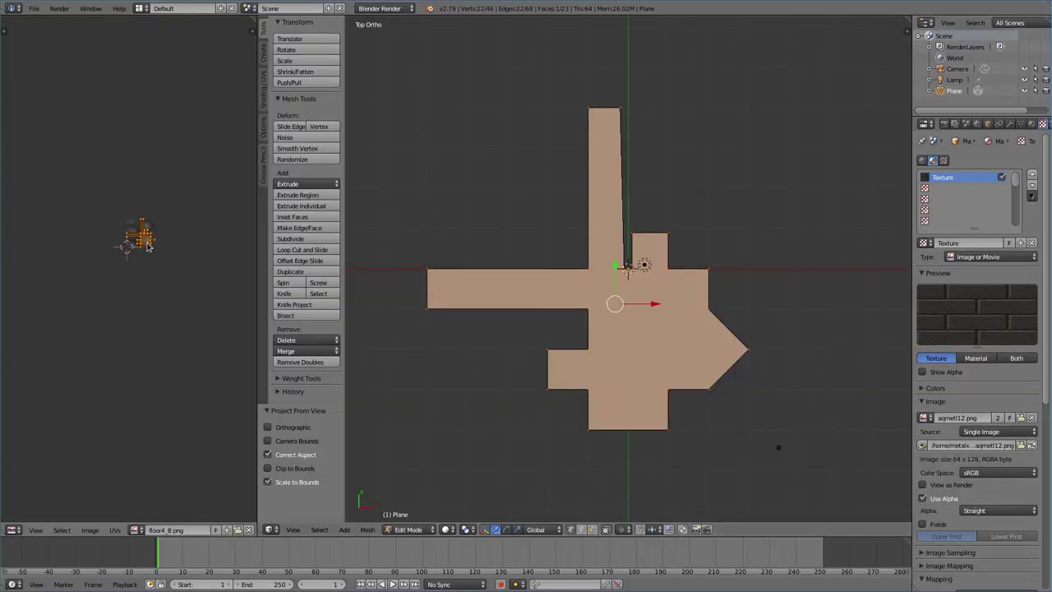
key(F12)
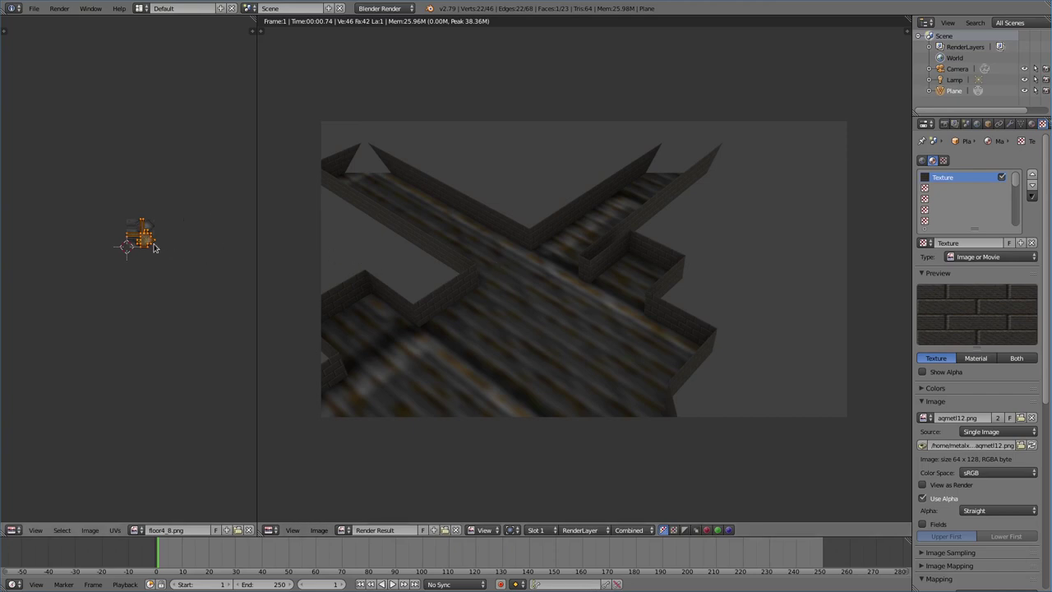
Step: Widen the Properties editor and show the plane's Material settings
scroll(144, 235, up, 4)
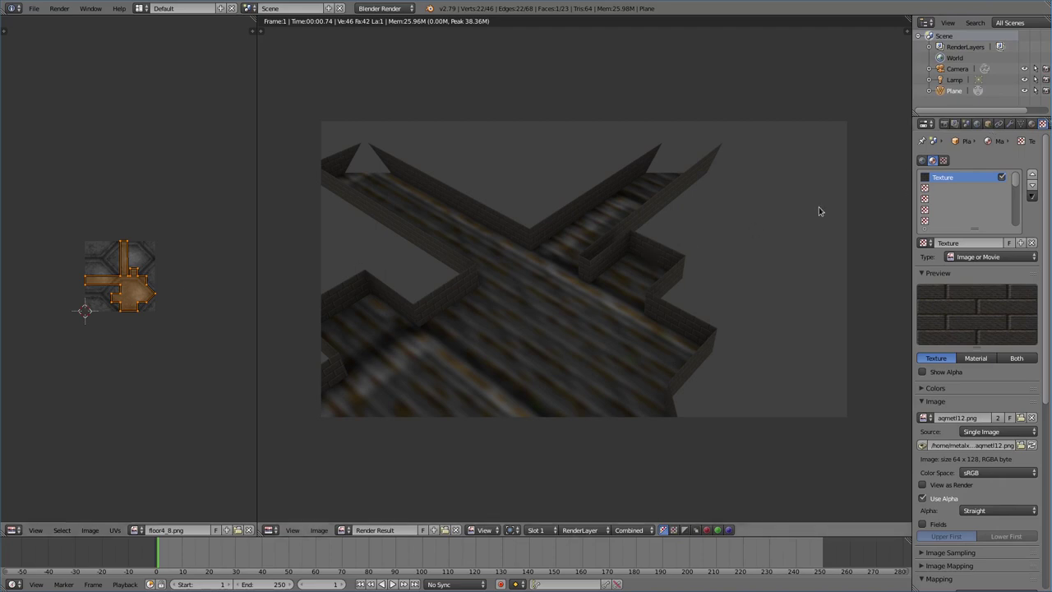
drag(912, 153, 824, 155)
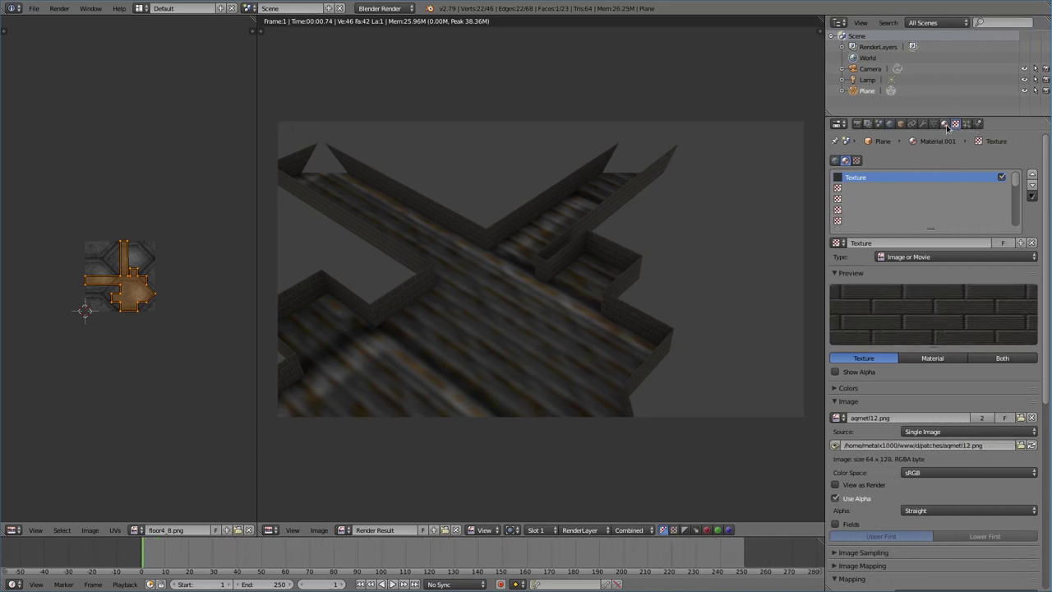
click(944, 124)
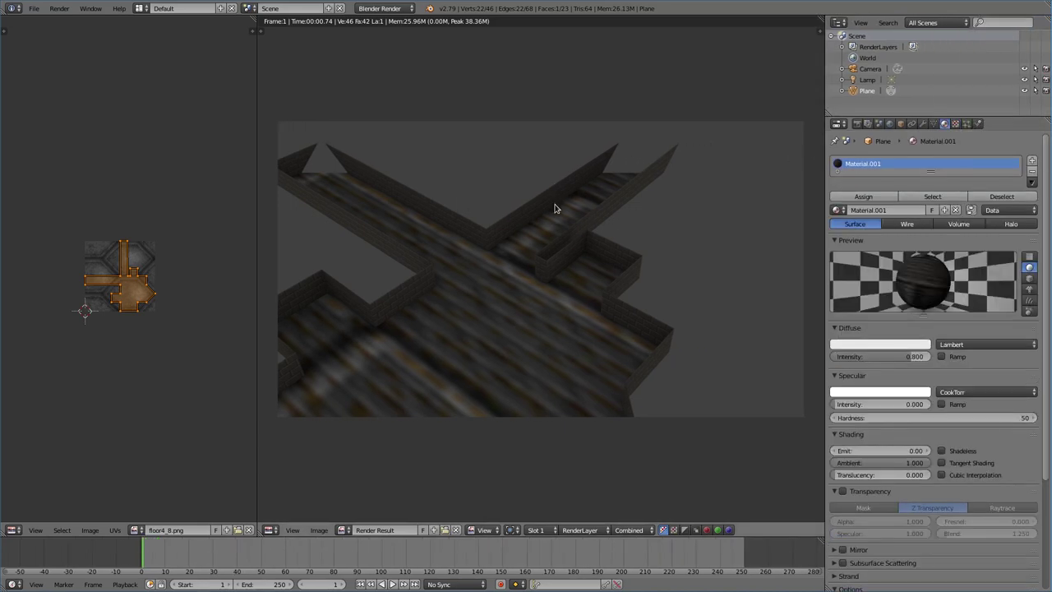
Step: Assign the floor face a new second material, Material.002, with zero specular and cyan-blue diffuse
key(Escape)
middle_drag(597, 345, 546, 268)
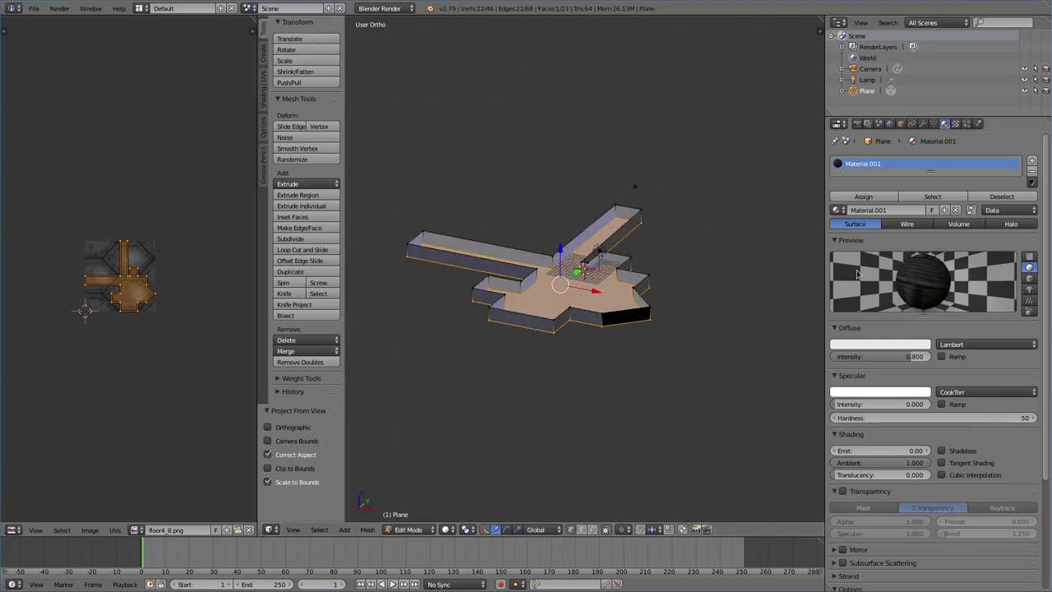
click(1033, 162)
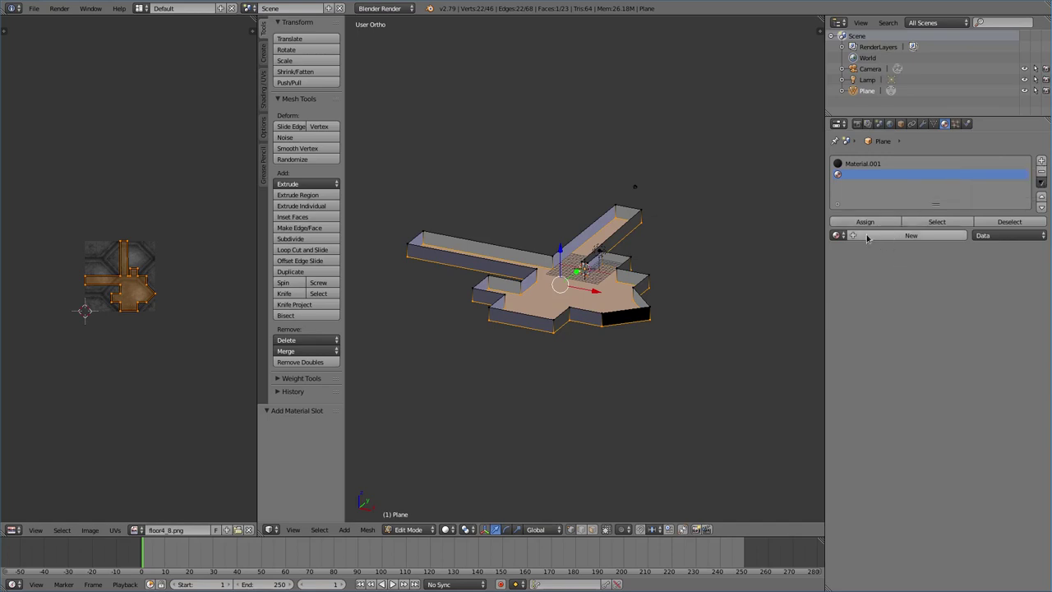
click(866, 238)
drag(912, 429, 838, 428)
click(873, 228)
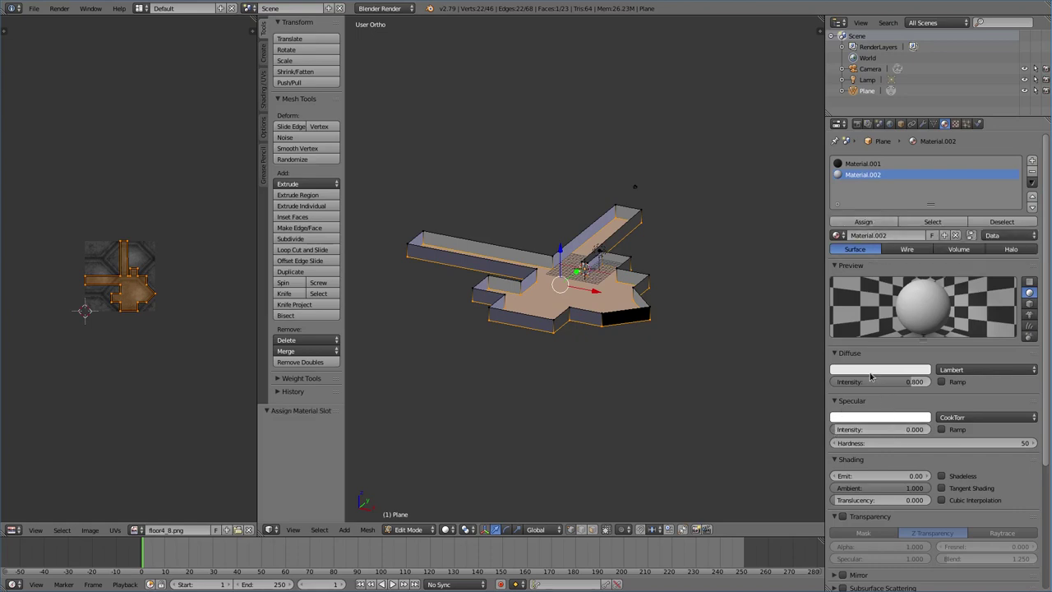
click(871, 375)
click(875, 277)
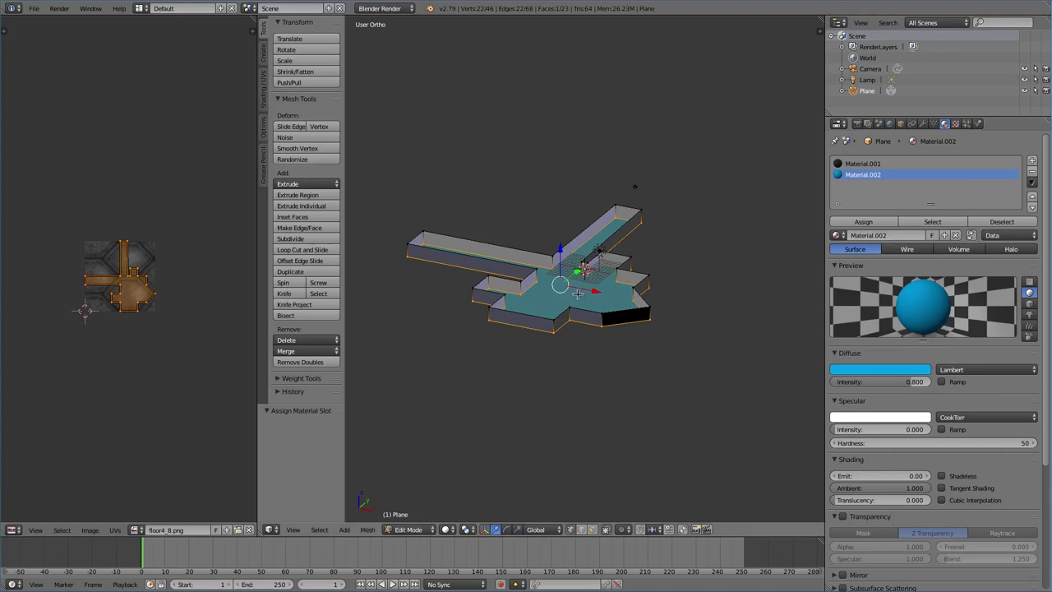
click(955, 125)
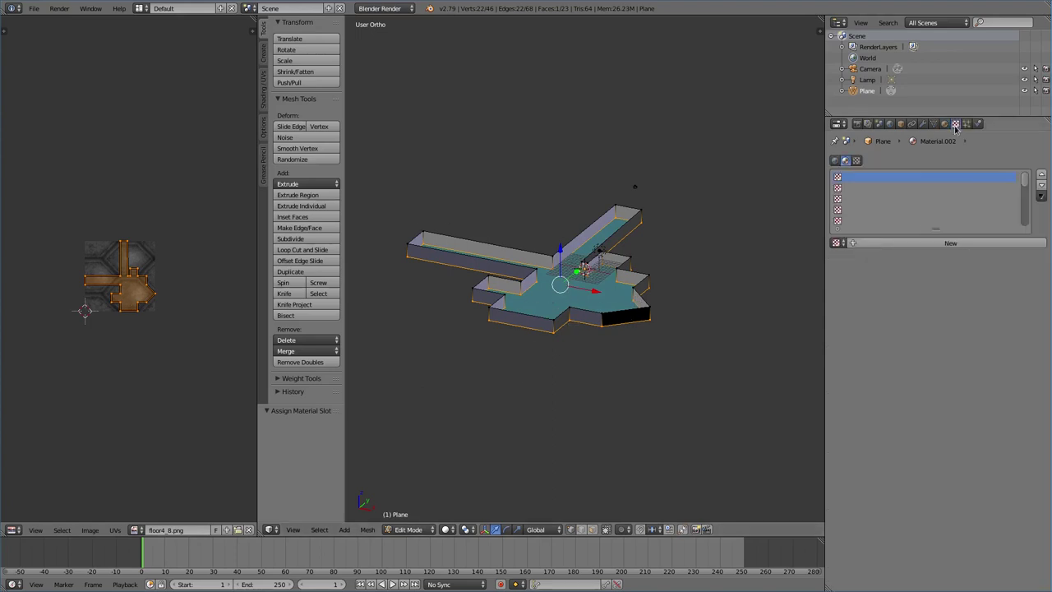
Step: Give the floor material a new floor4_8.png image texture mapped through UVMap, and render it
click(896, 244)
click(836, 418)
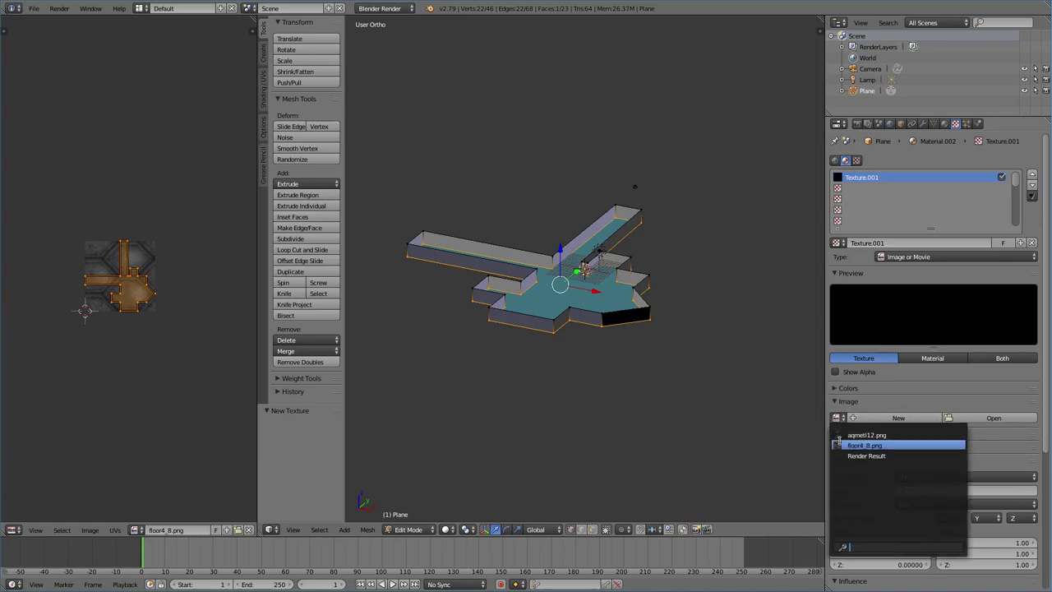
click(862, 444)
scroll(905, 496, down, 4)
scroll(904, 496, down, 1)
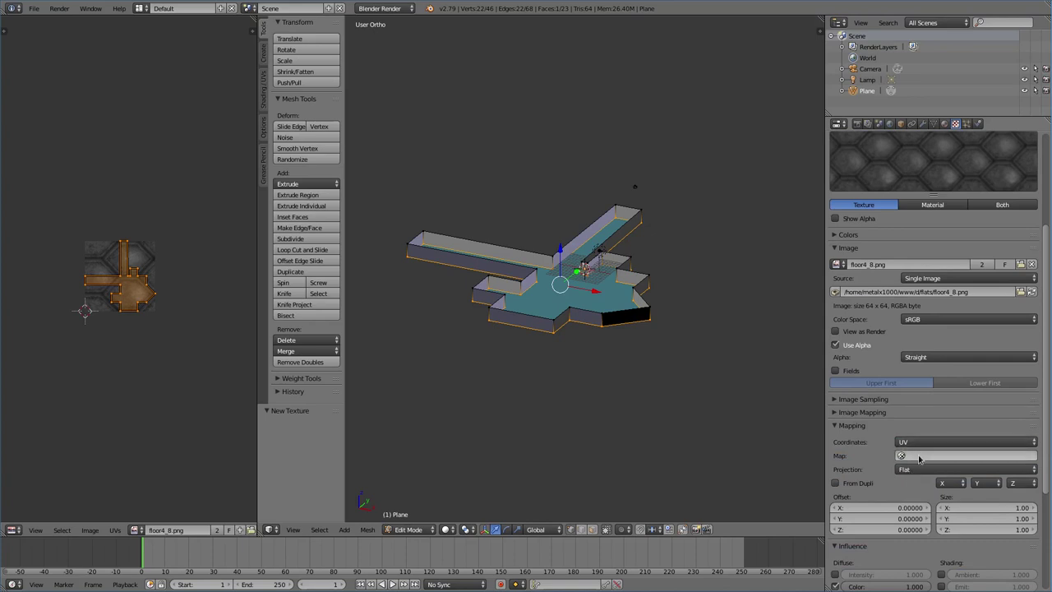
click(917, 457)
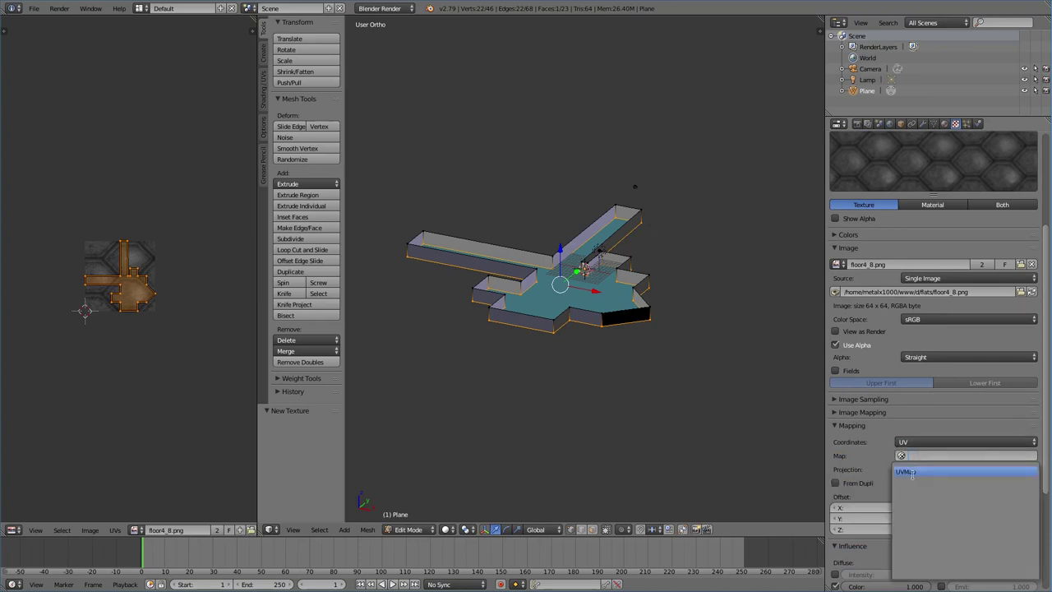
click(911, 473)
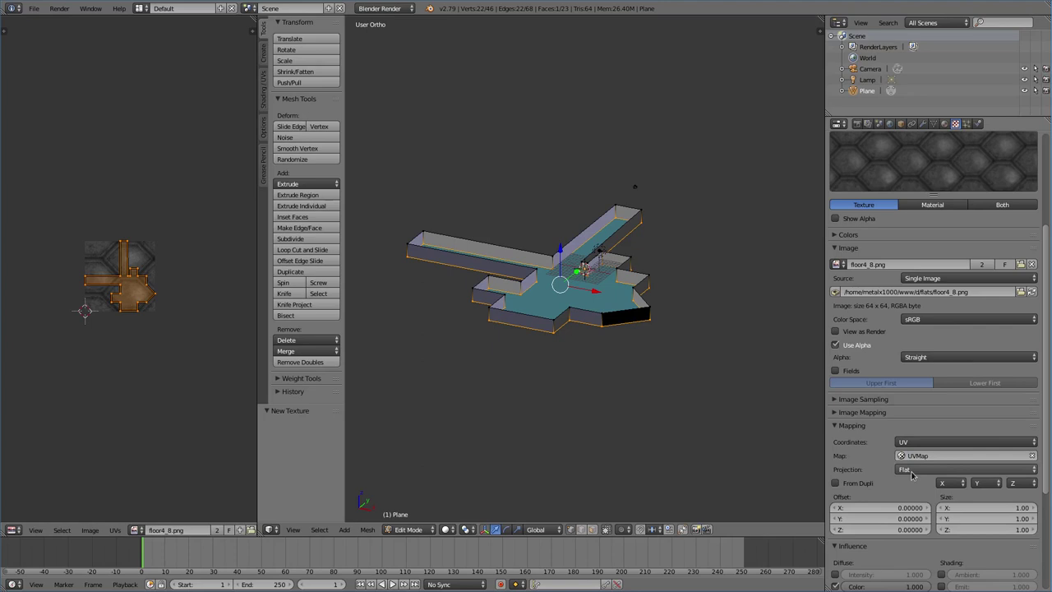
key(F12)
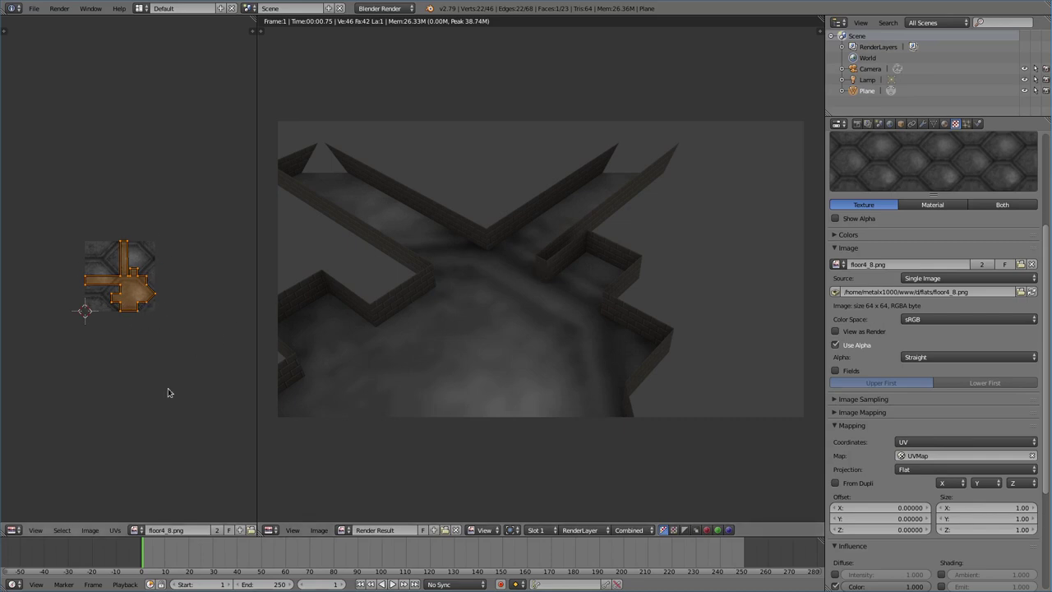
Step: Scale the floor UV island up twice, re-rendering after each to check the tiling
key(s)
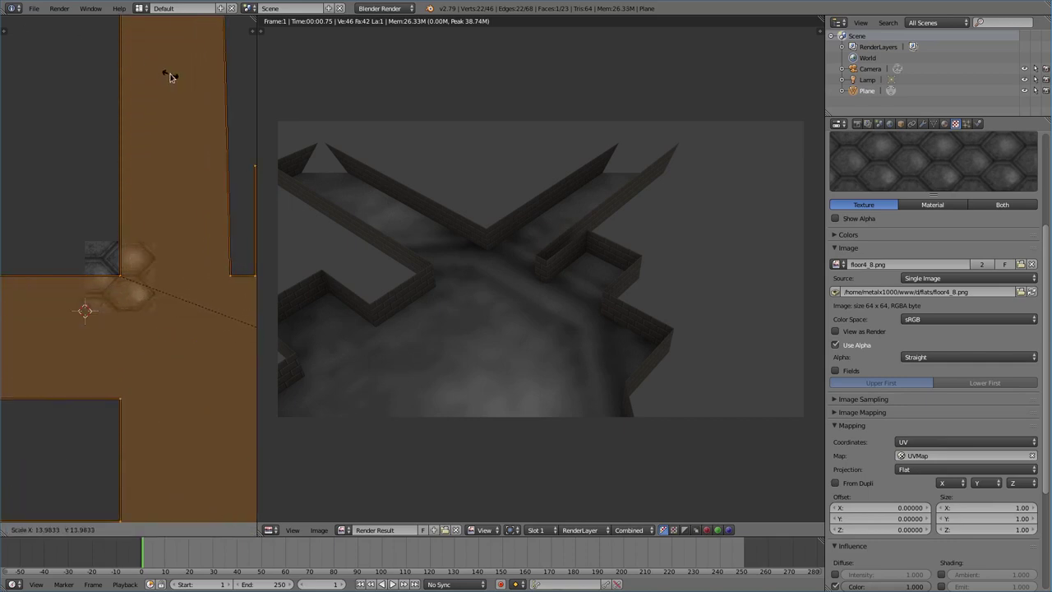
click(89, 71)
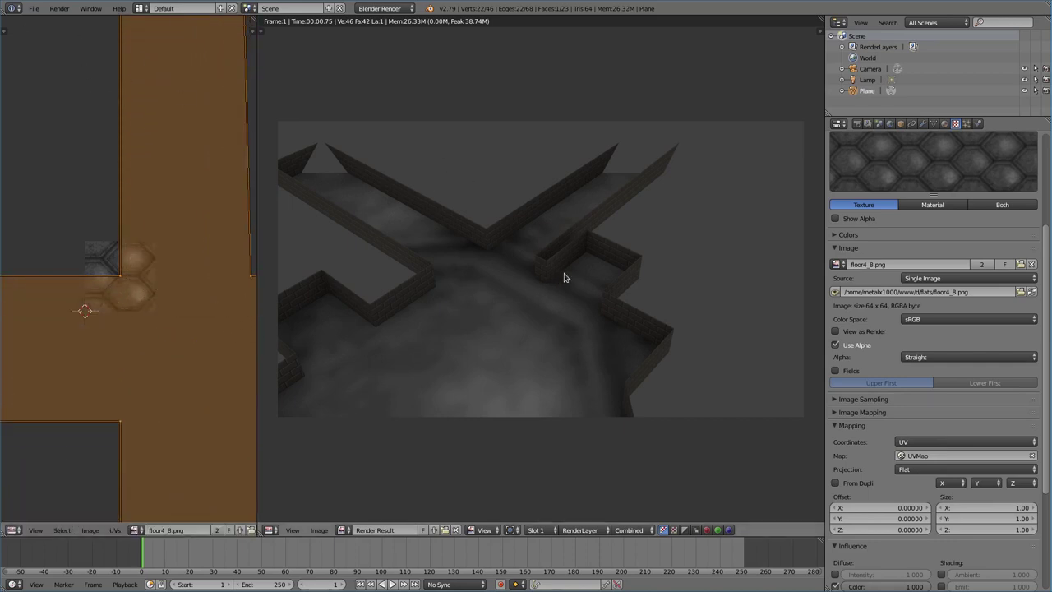
key(F12)
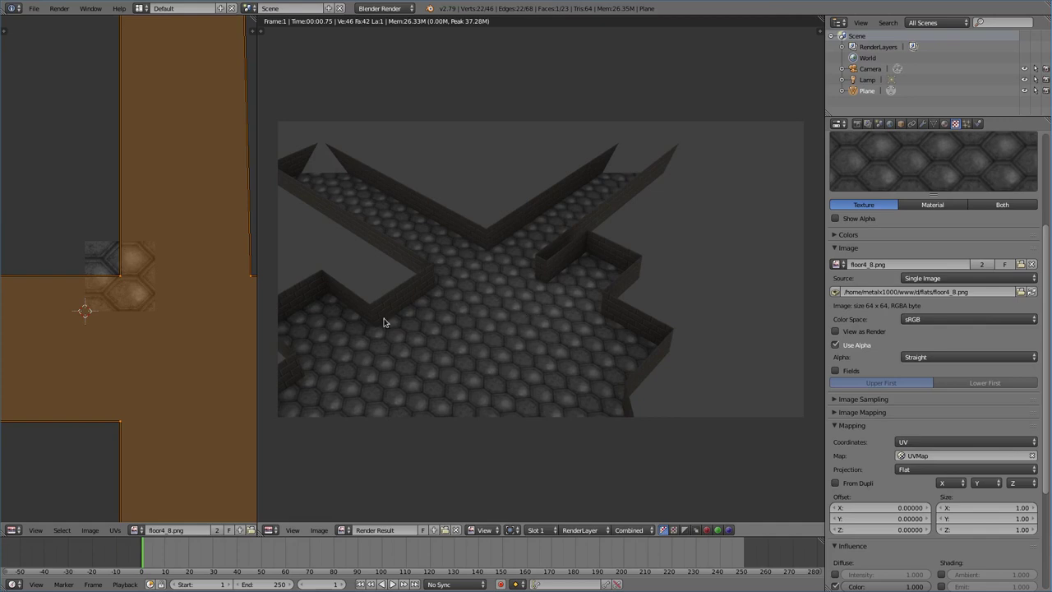
key(s)
click(156, 393)
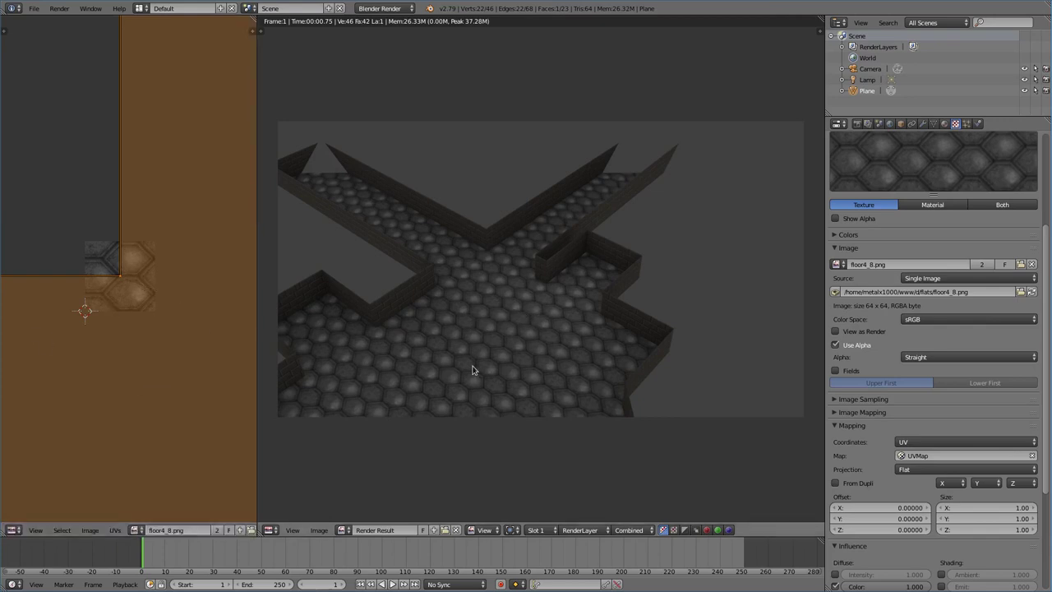
key(F12)
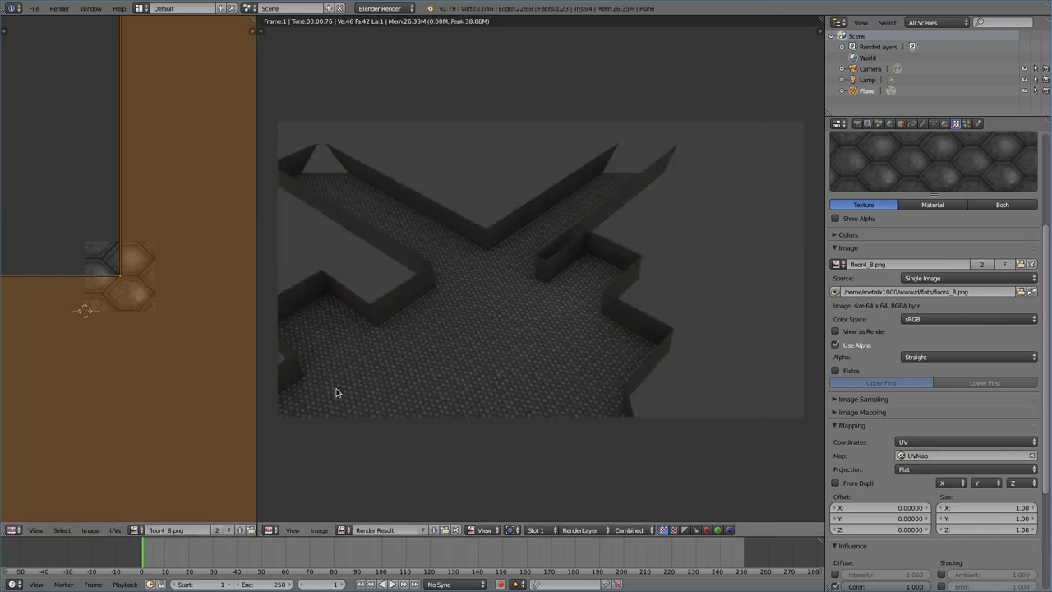
Step: Fine-tune the floor UV scale down, up and slightly down with renders until hex tiles look right
key(s)
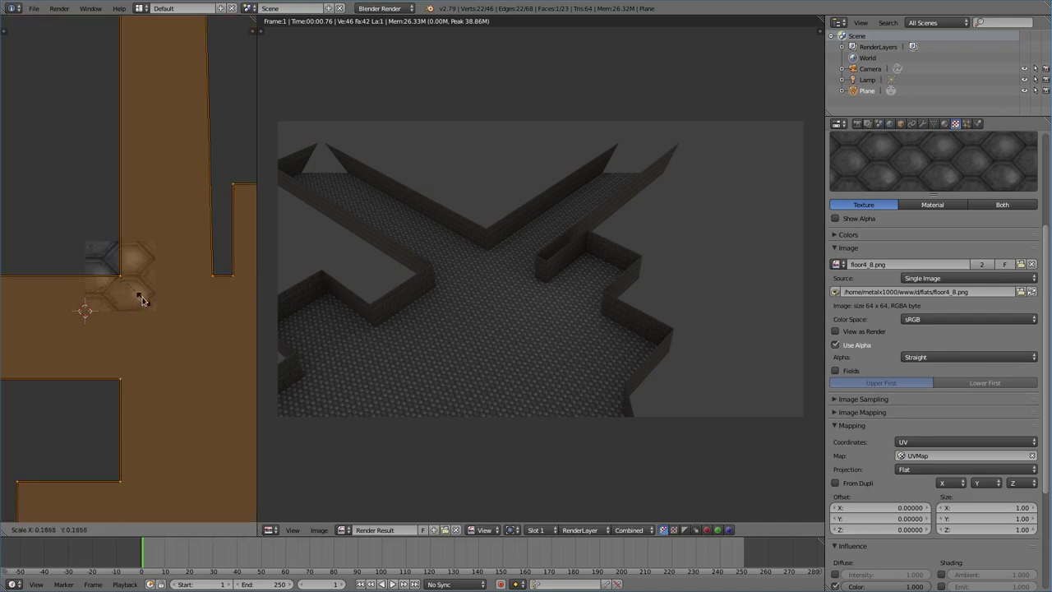
click(197, 303)
key(F12)
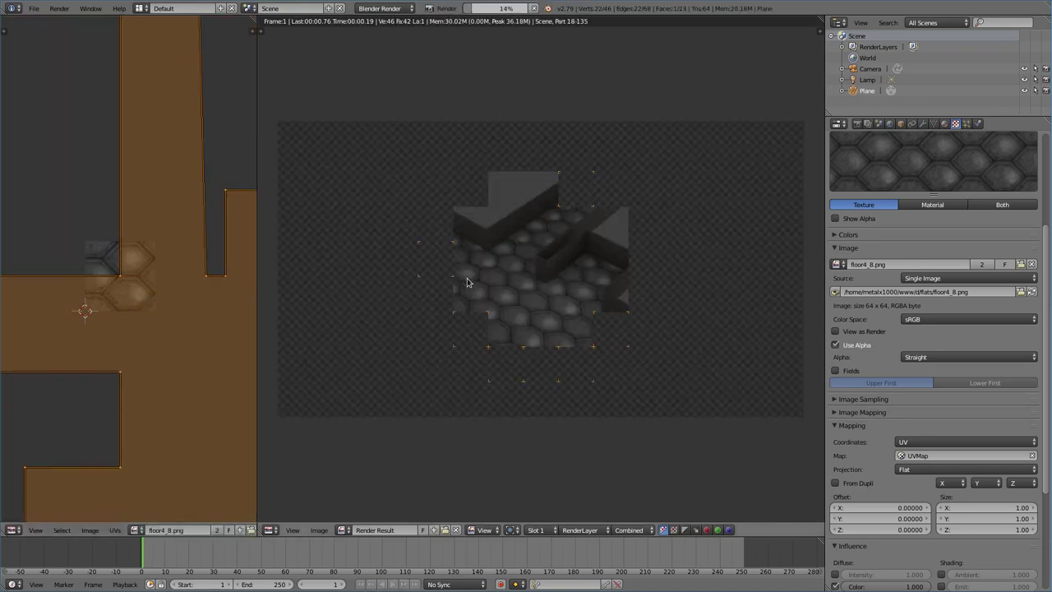
key(s)
click(137, 432)
key(F12)
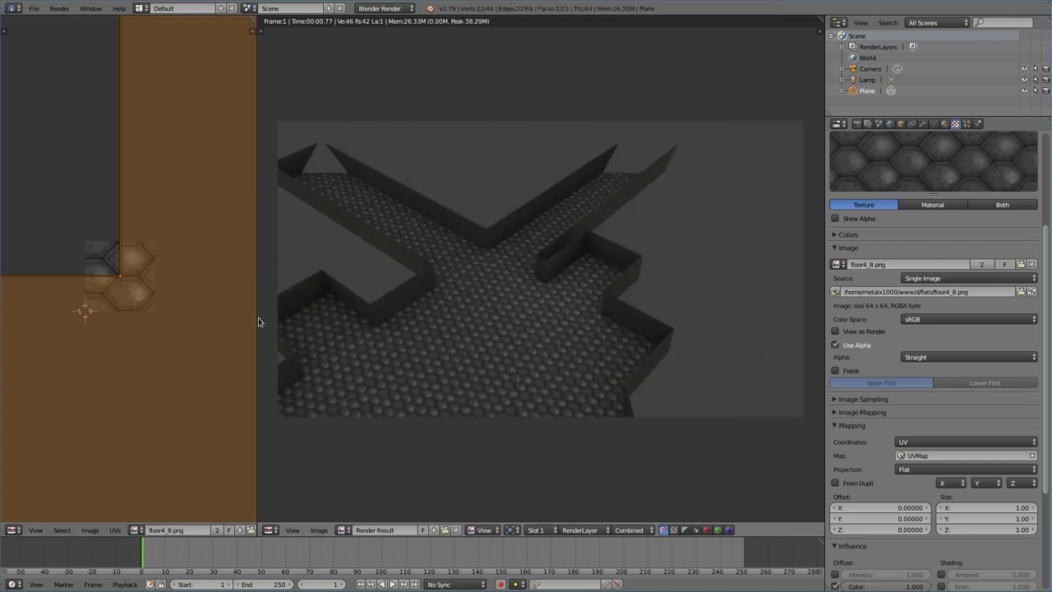
key(s)
click(153, 329)
key(F12)
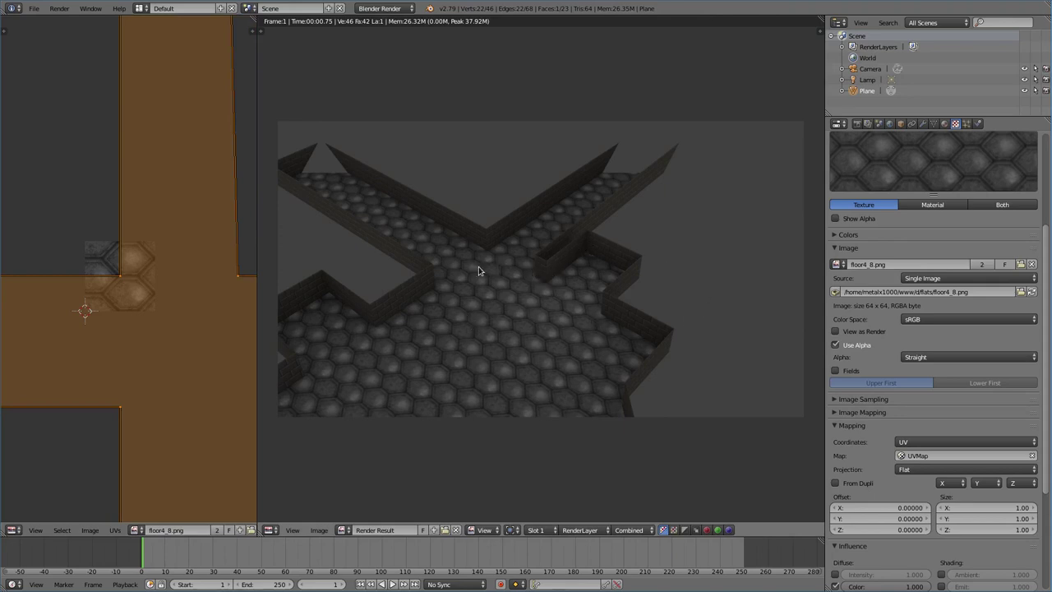
key(Escape)
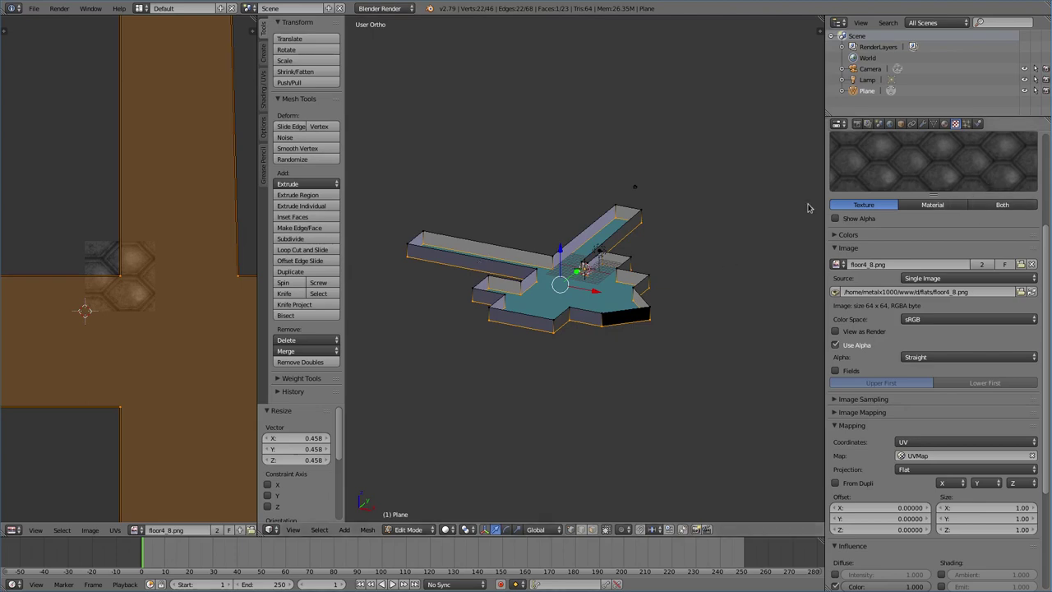
Step: Map the wall material's aqmetl12.png texture through the UVMap coordinates
scroll(949, 206, up, 4)
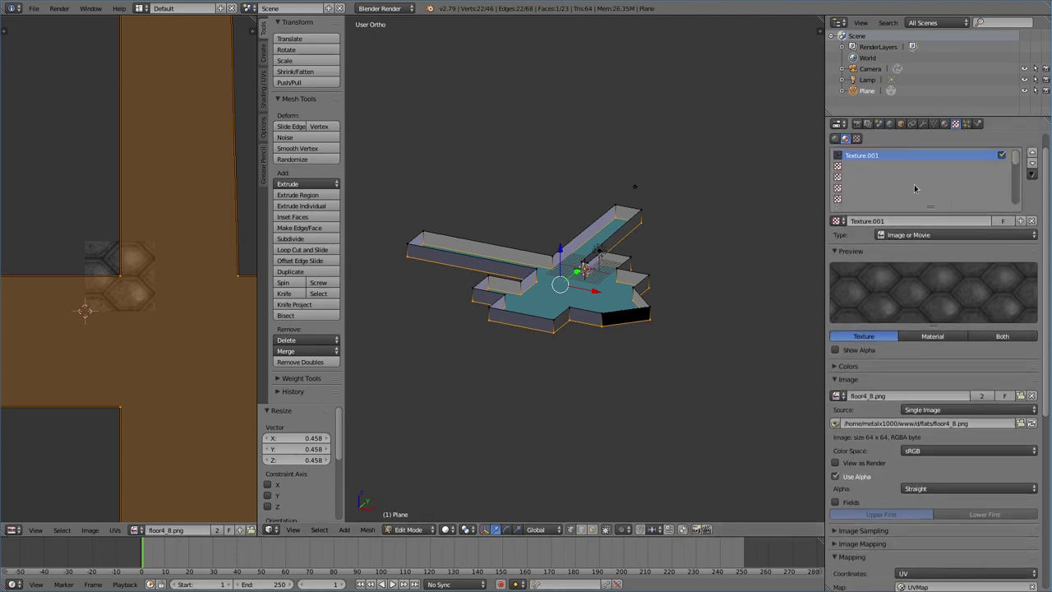
click(944, 124)
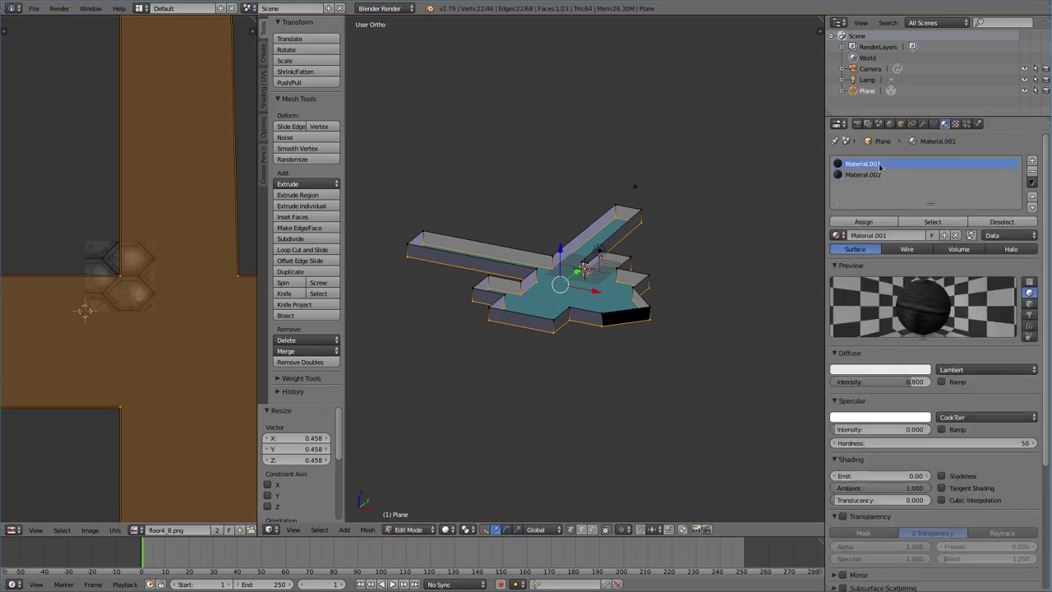
click(956, 124)
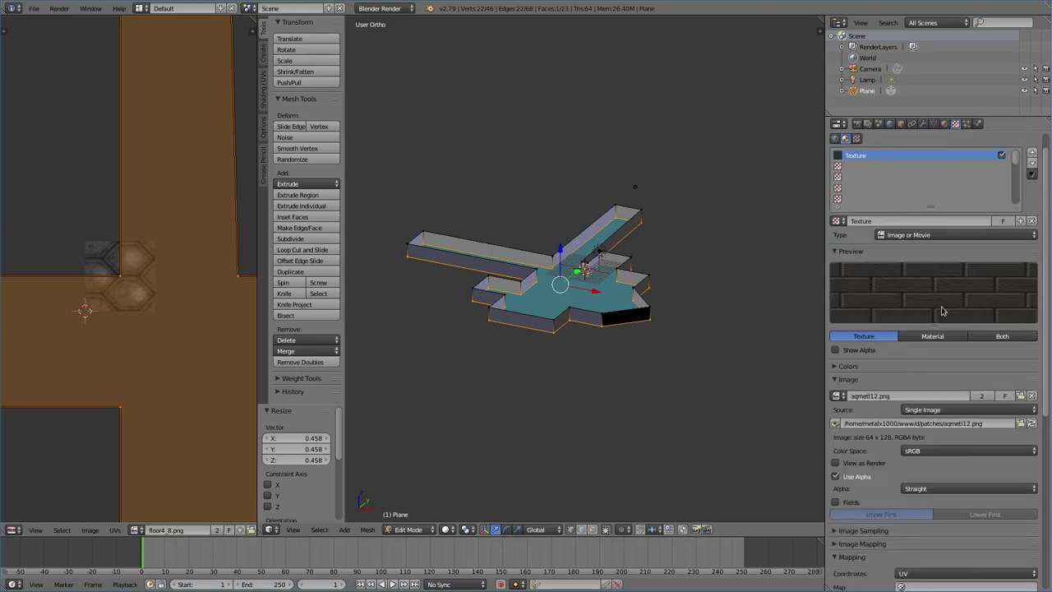
scroll(929, 406, down, 4)
scroll(930, 406, down, 5)
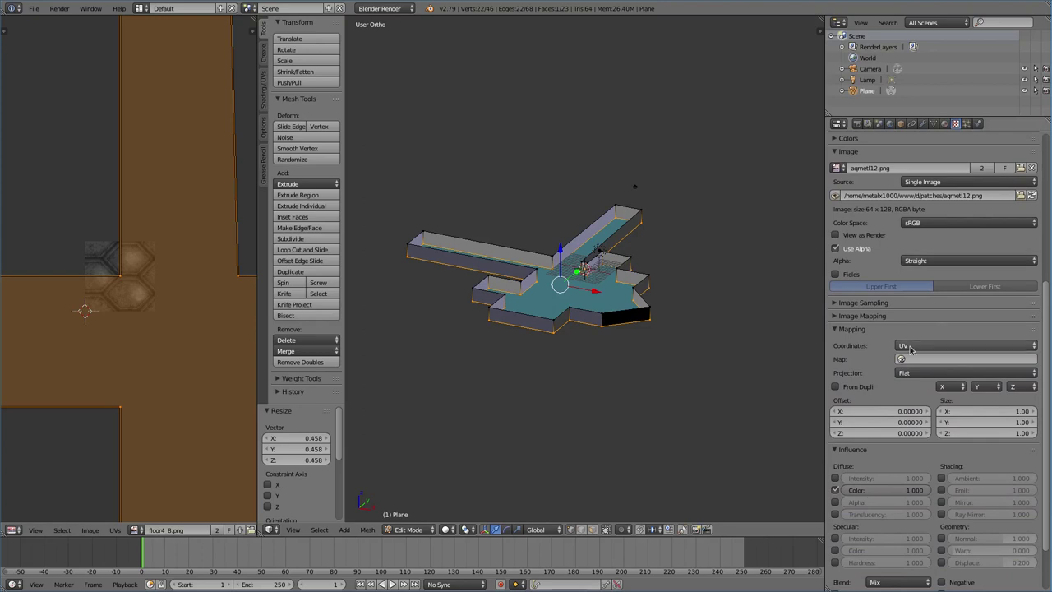
click(949, 361)
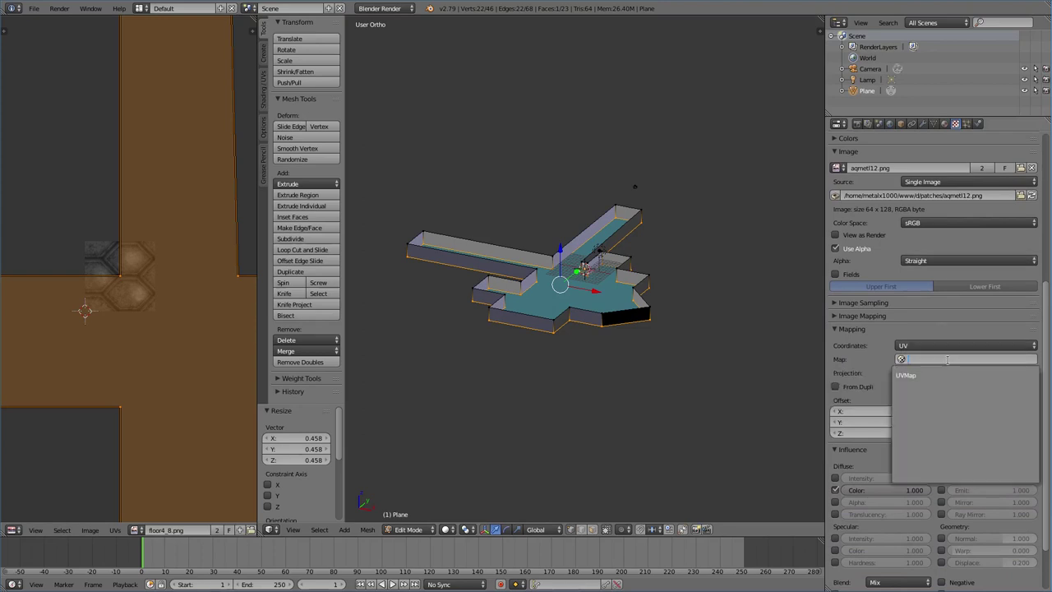
click(906, 376)
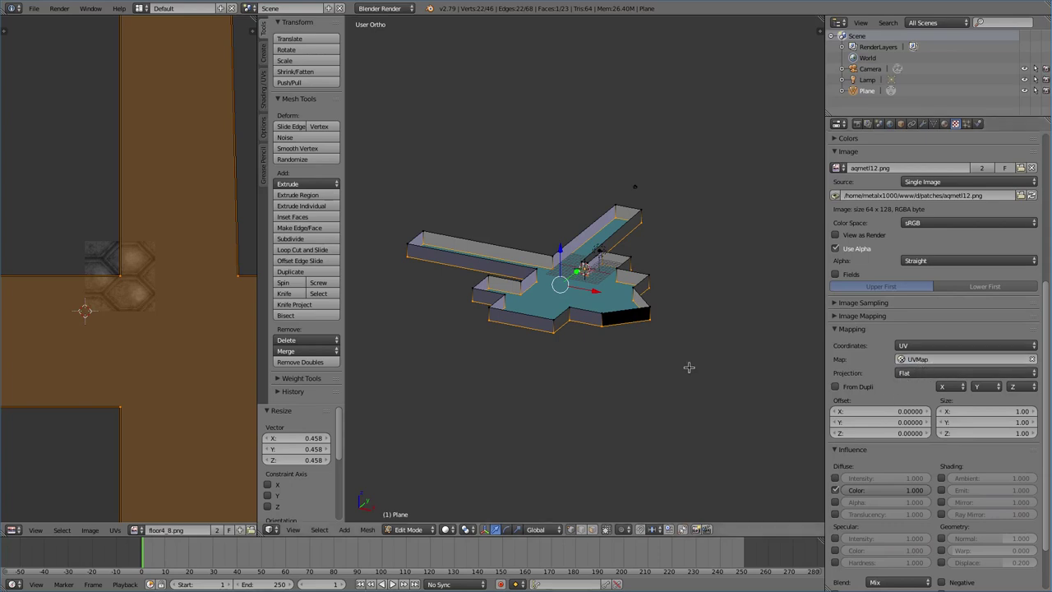
Step: Render to confirm the hex-tiled floor, then return the maze mesh to Object Mode
key(F12)
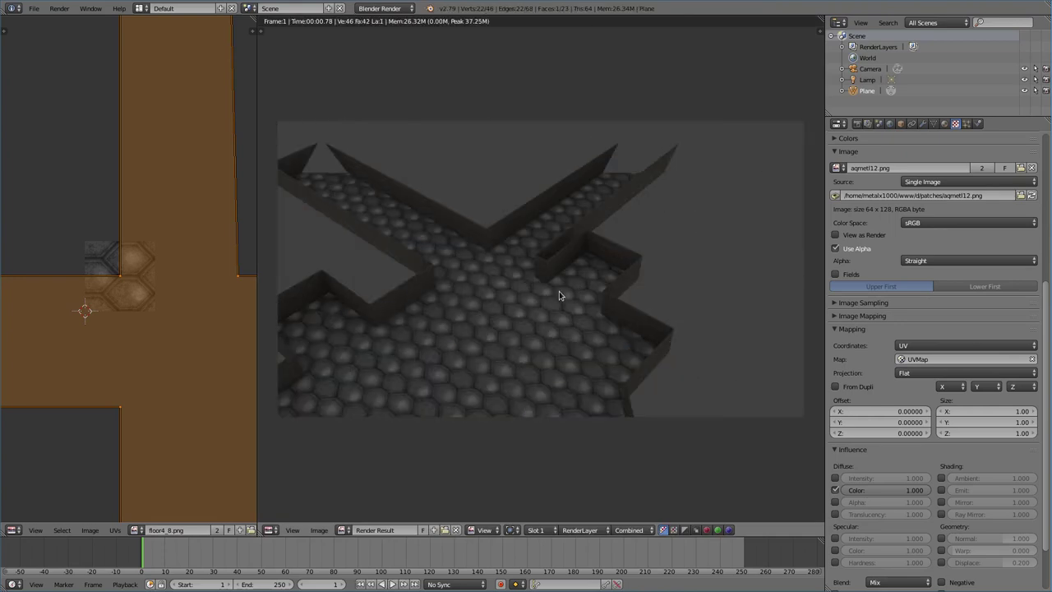
key(Escape)
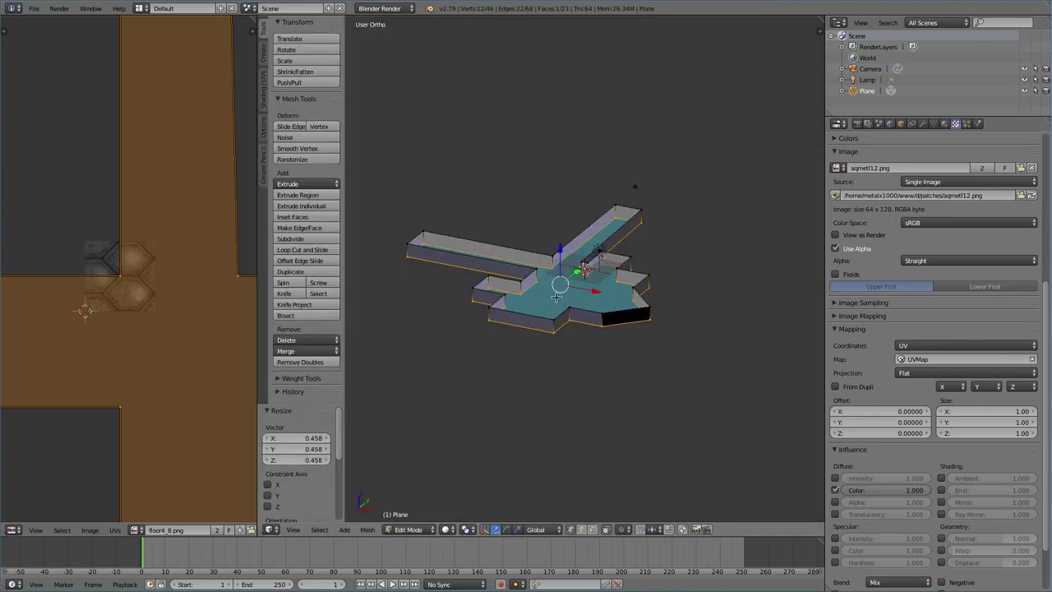
key(Tab)
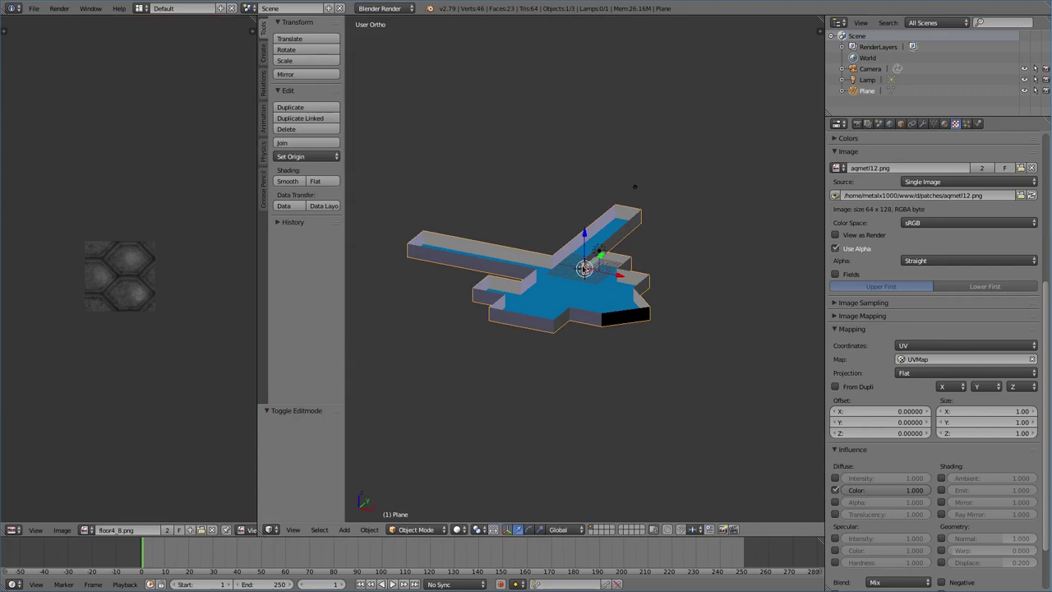
Step: Start a Collada export from Blender's File menu
click(33, 9)
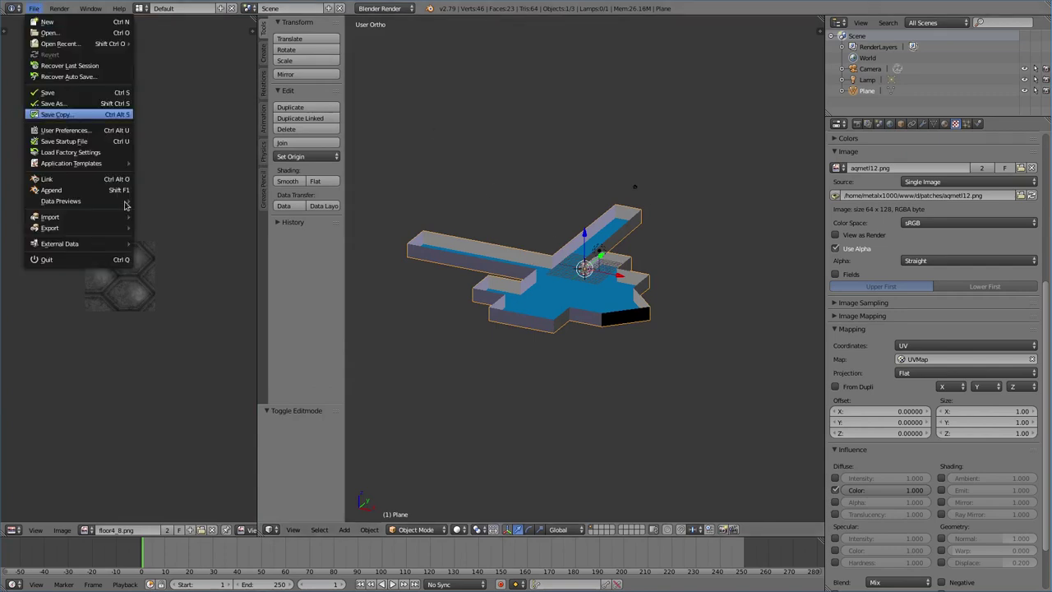
click(33, 10)
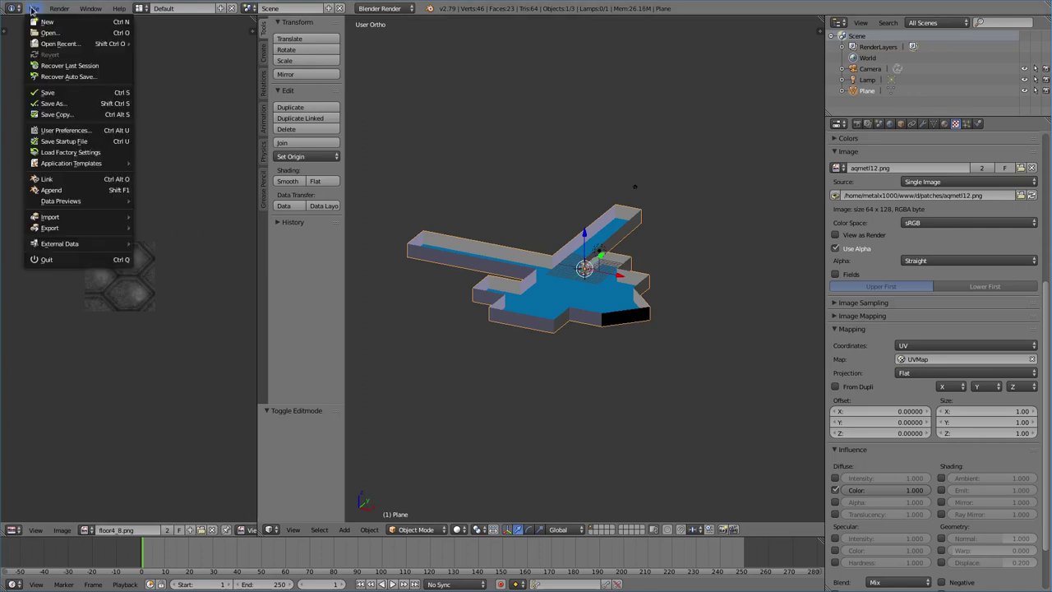
mouse_move(86, 233)
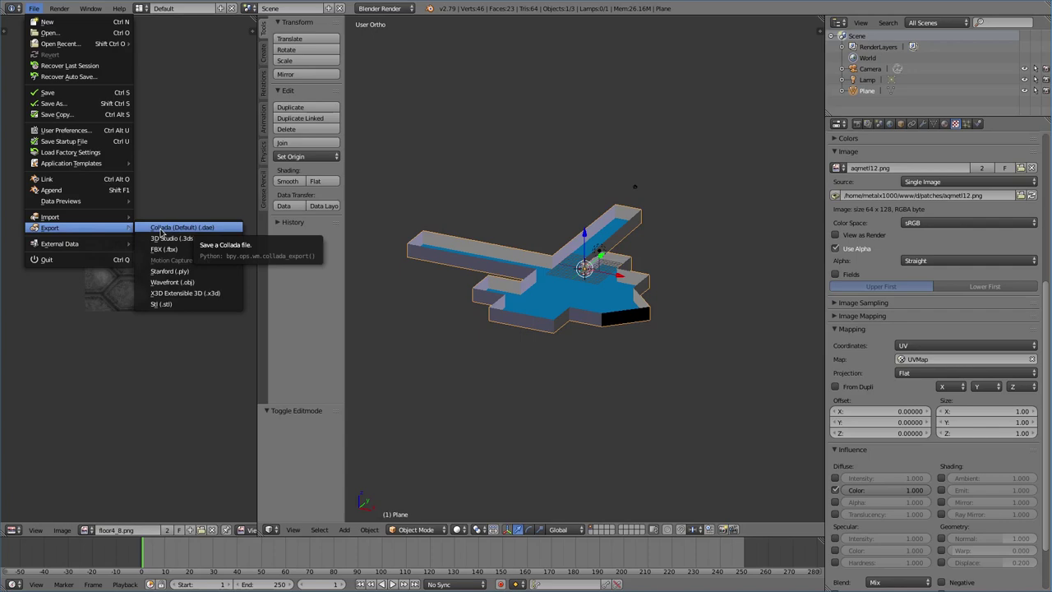
click(203, 229)
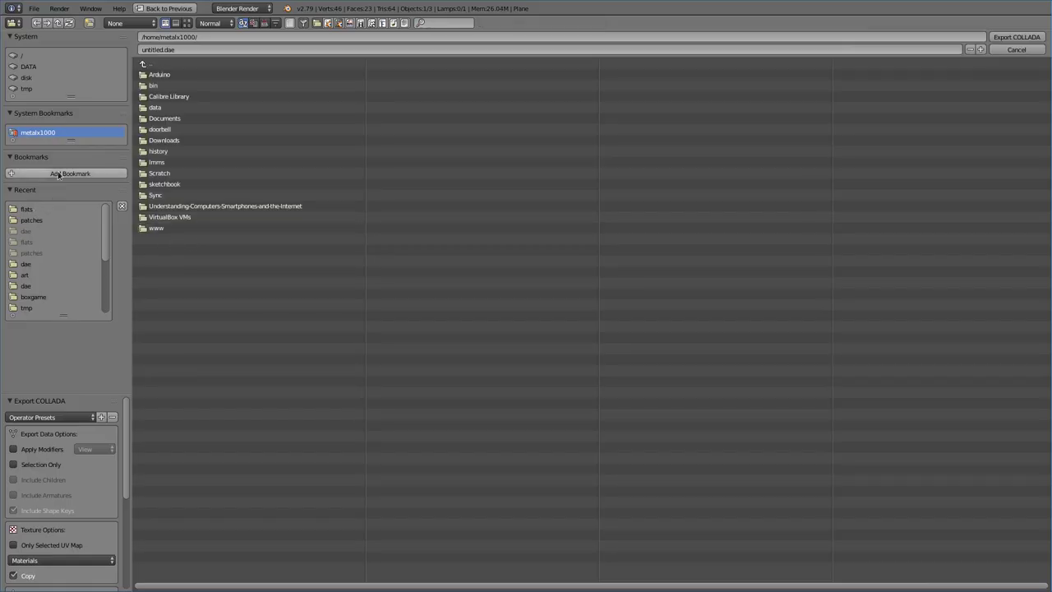
Step: Overwrite models/dae/scene.dae with only the selected object, with Selection Only ticked
click(31, 222)
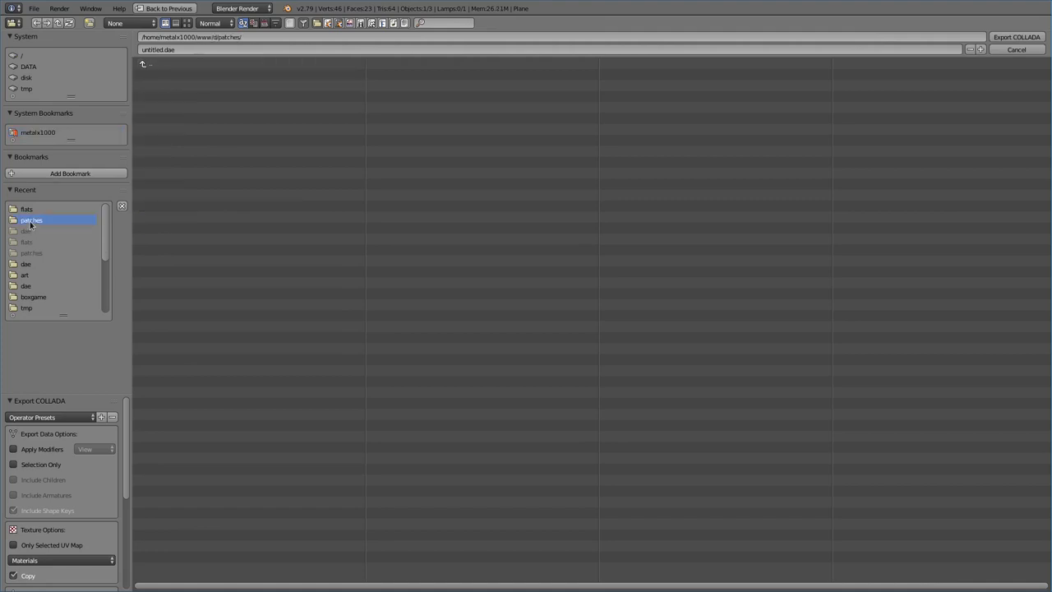
click(173, 65)
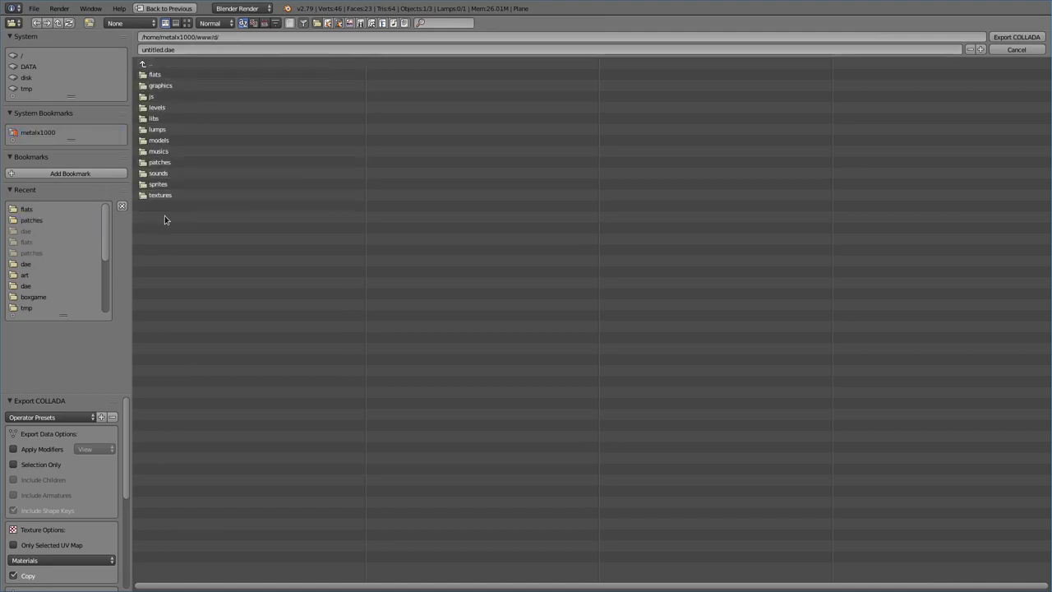
click(159, 141)
click(153, 76)
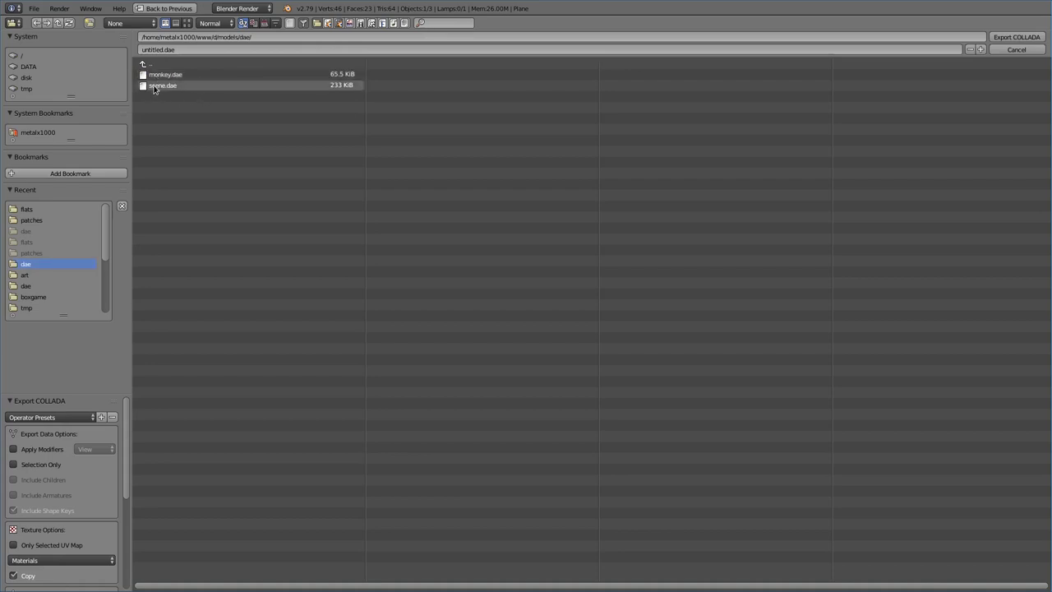
click(156, 86)
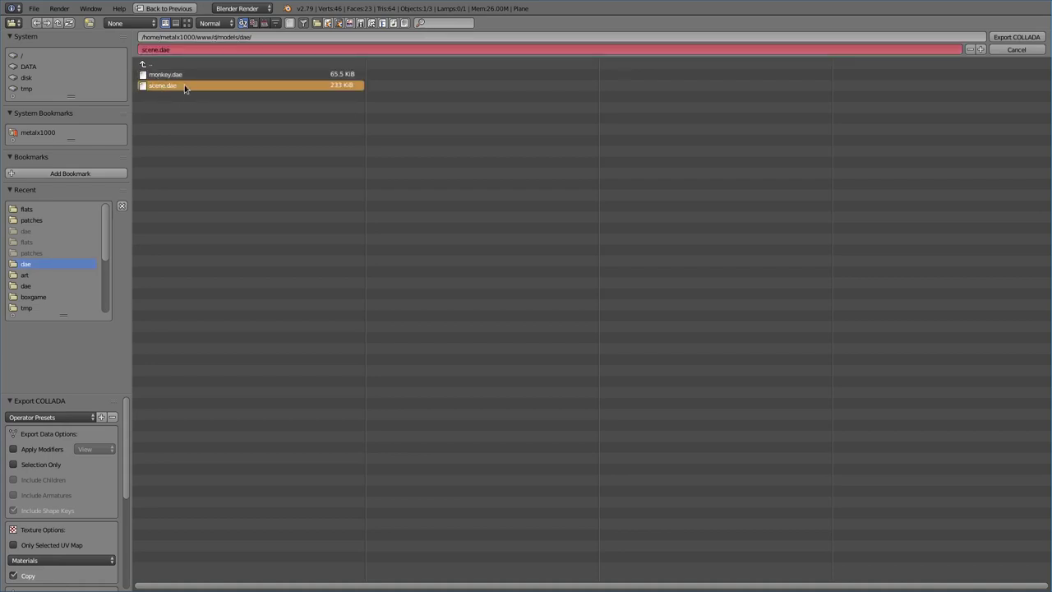
click(26, 467)
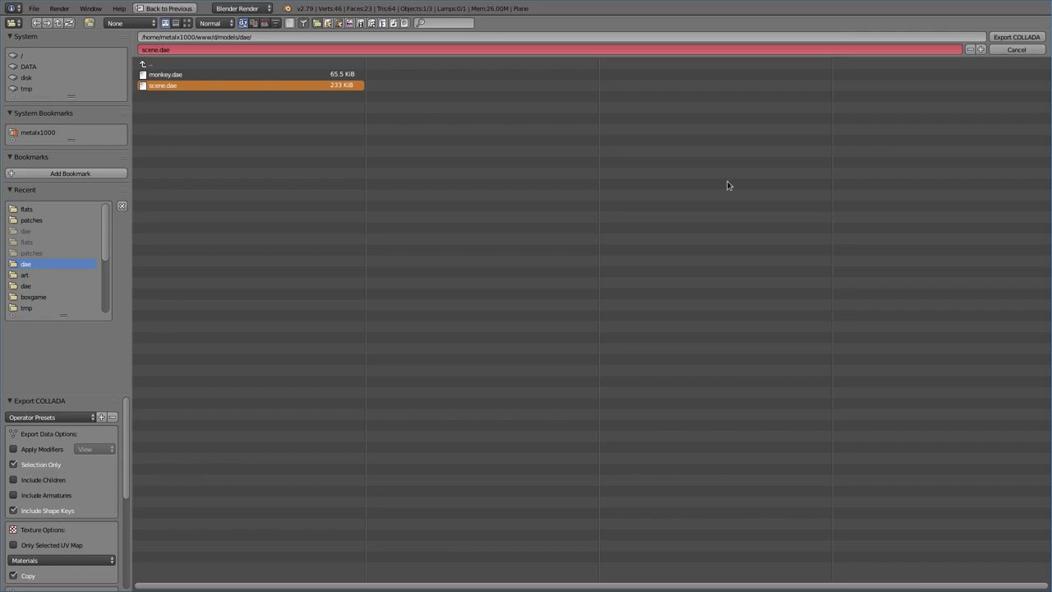
click(1006, 41)
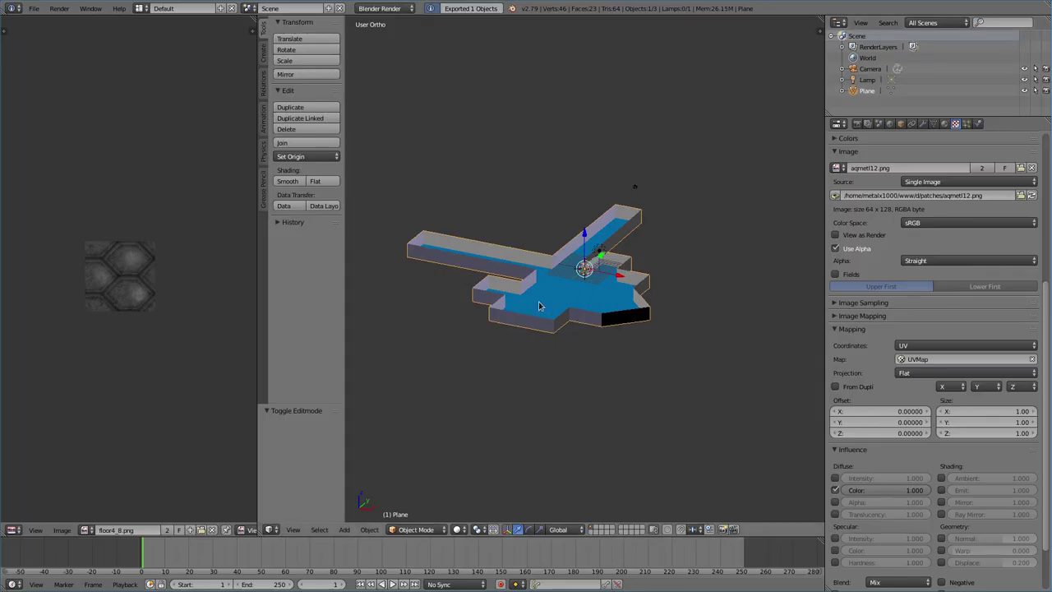
Step: Reload the Three JS Template page in Chrome, then start opening js/ in vim
key(super+2)
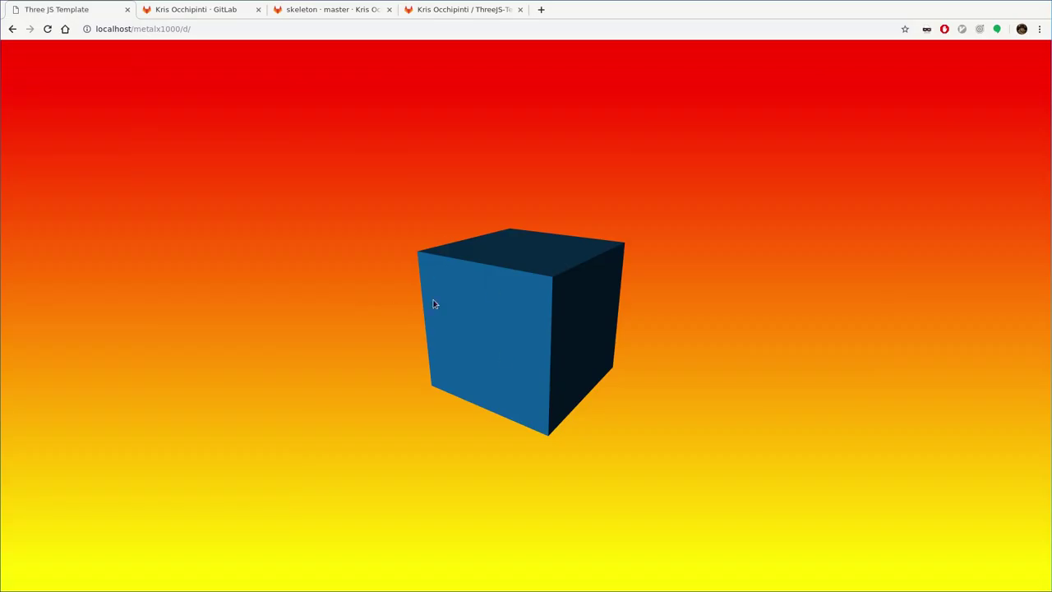
key(F5)
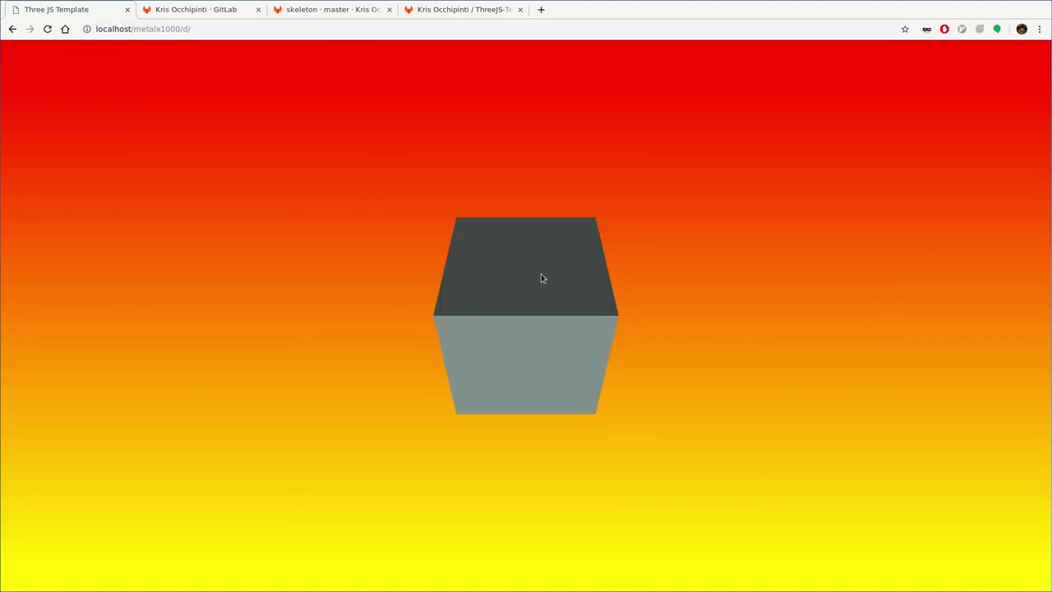
key(super+1)
text(vim js/)
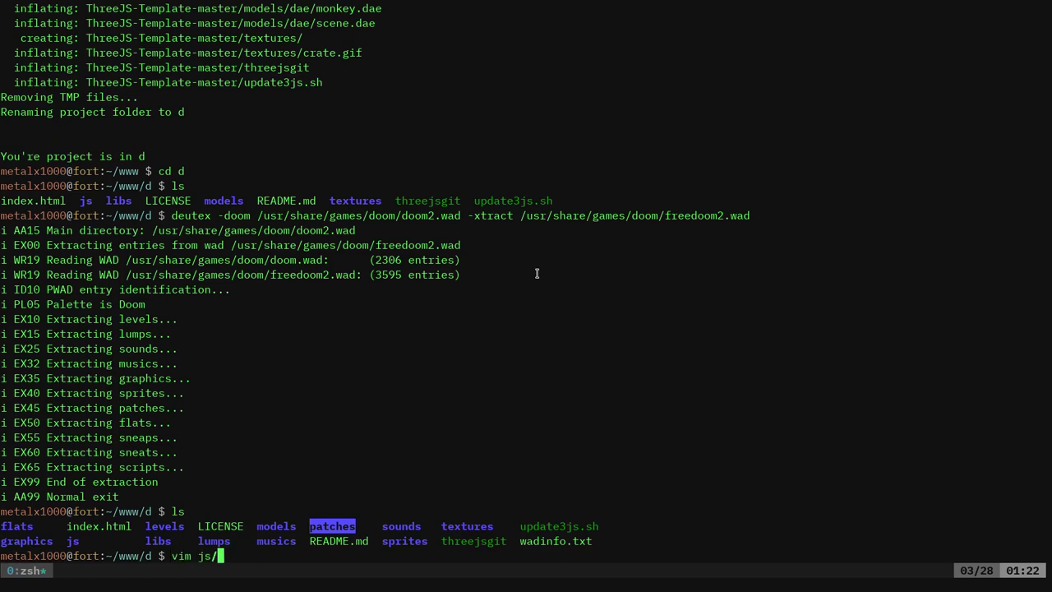
Step: Open js/main.js, delete the createCube line, save, and reload the page without the cube
key(Tab)
key(Return)
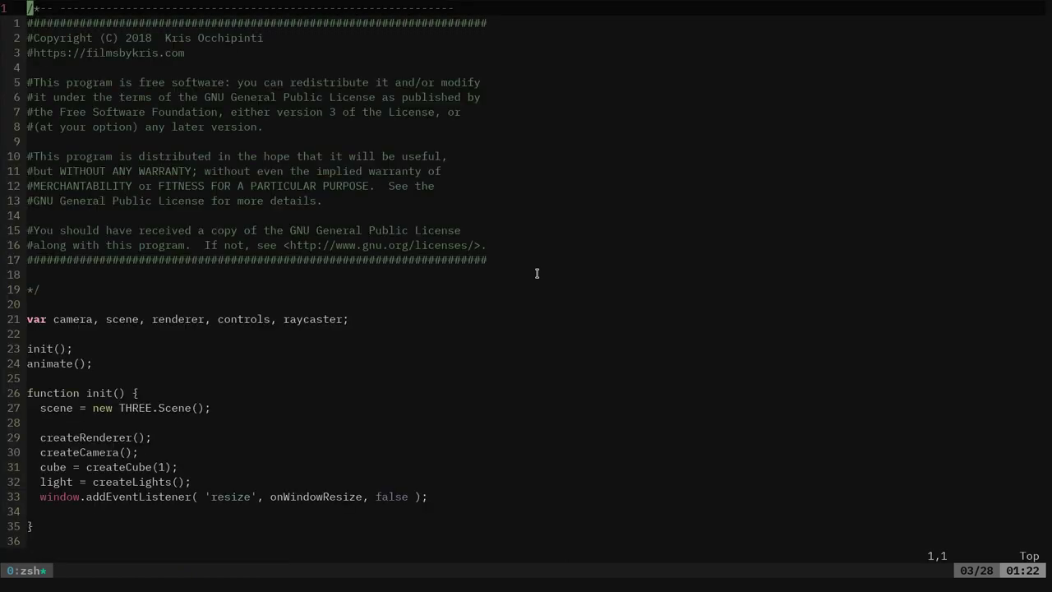
text(/cube)
key(Return)
key(d)
key(d)
text(:w)
key(Return)
key(alt+Tab)
key(ctrl+r)
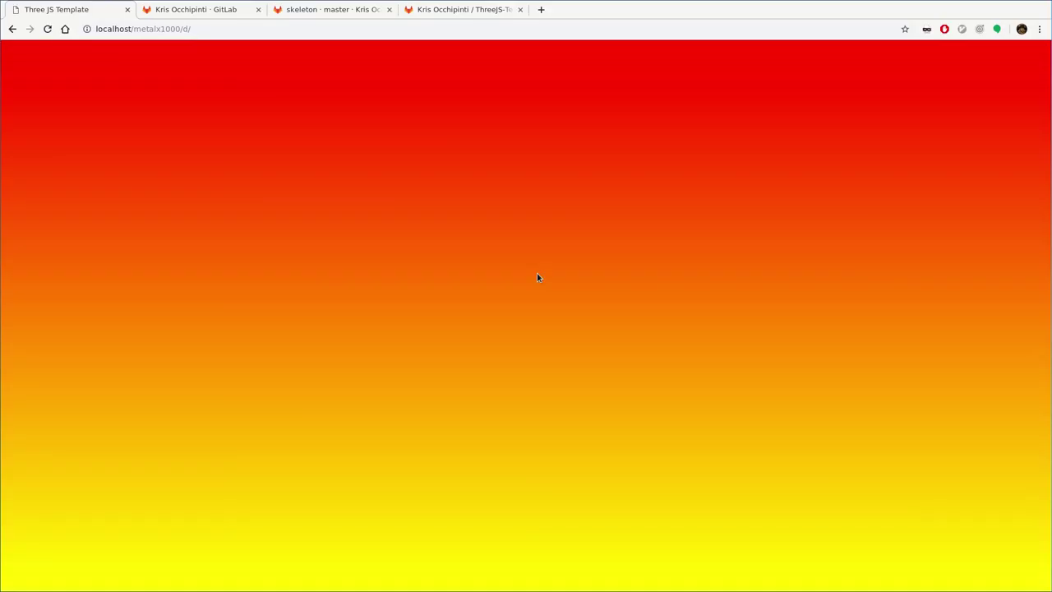
key(alt+Tab)
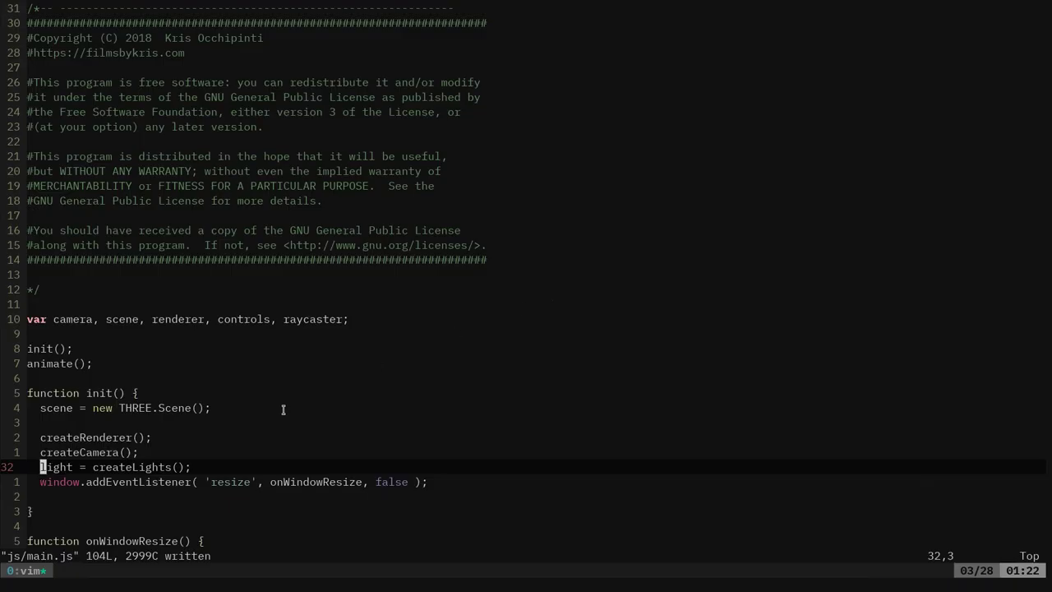
Step: Append the 3jsdae snippet's loadDAE Collada loader function at the end of main.js
key(shift+g)
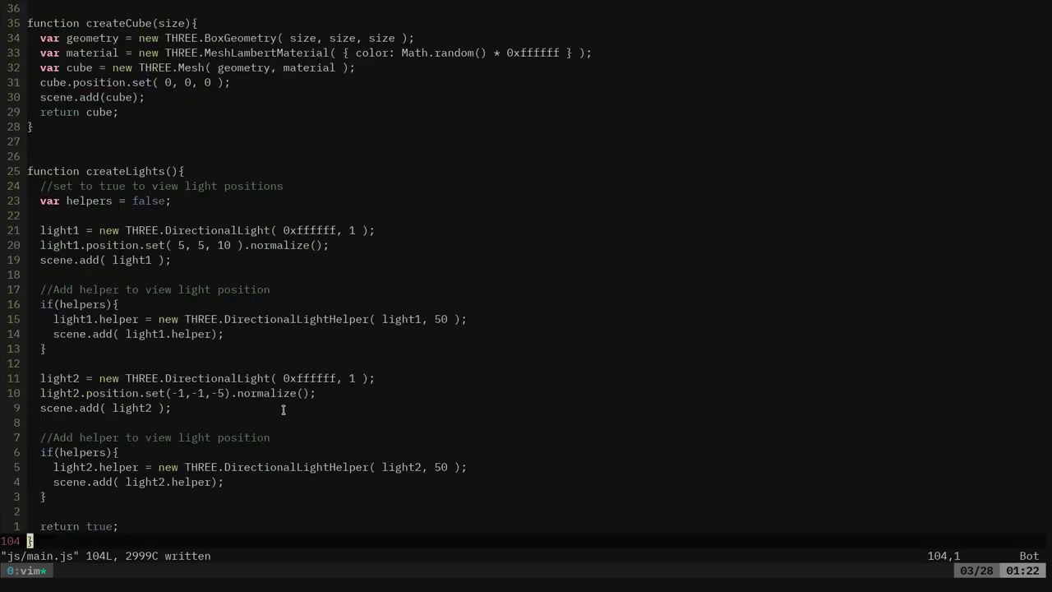
key(o)
key(Return)
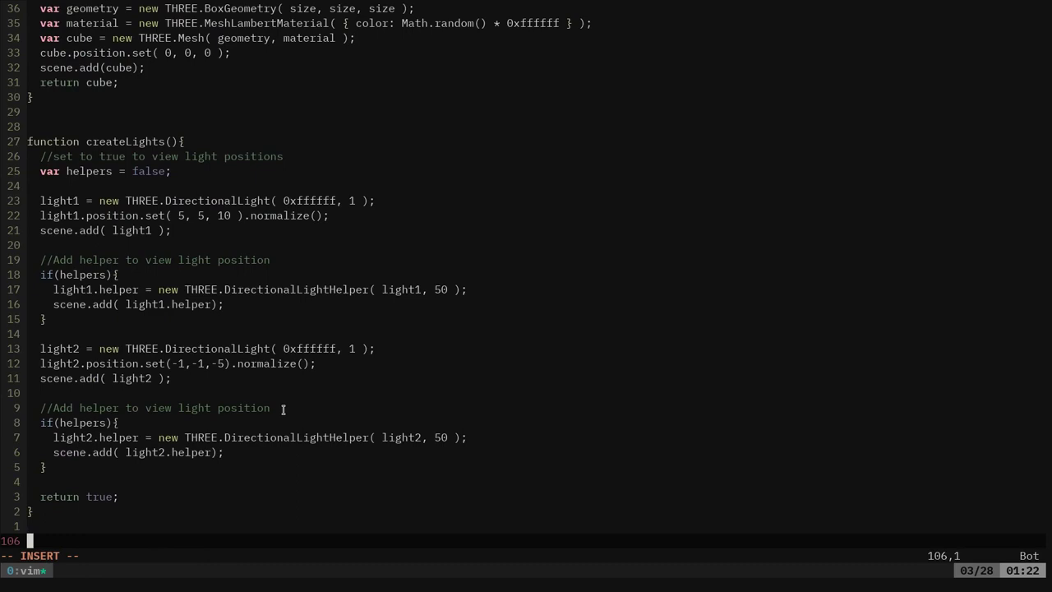
text(3js)
key(Tab)
key(ctrl+k)
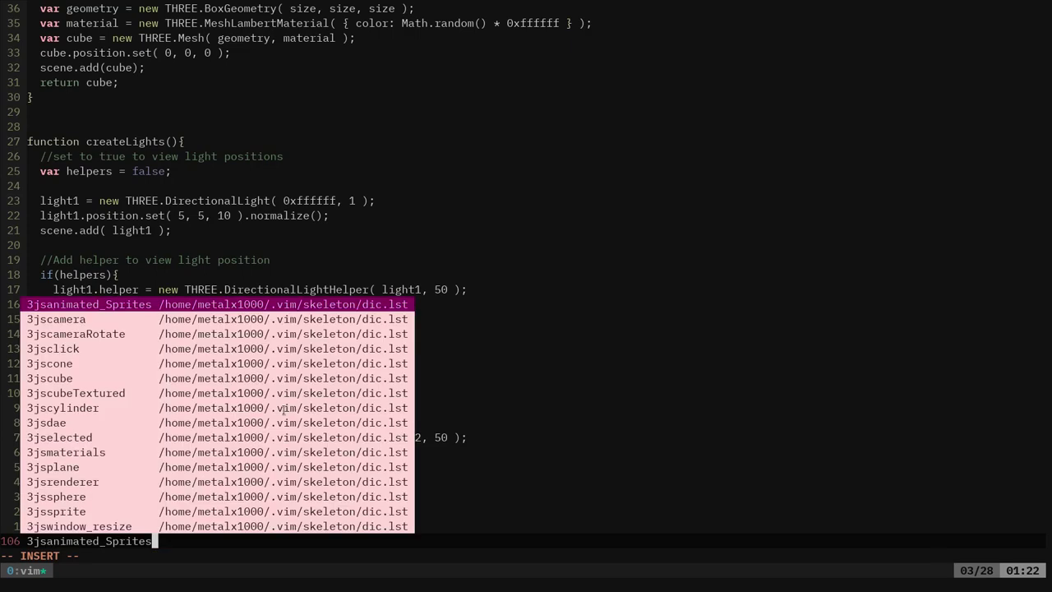
key(ctrl+n)
key(ctrl+n)
key(ctrl+n)
key(ctrl+n)
key(ctrl+n)
key(ctrl+n)
key(ctrl+n)
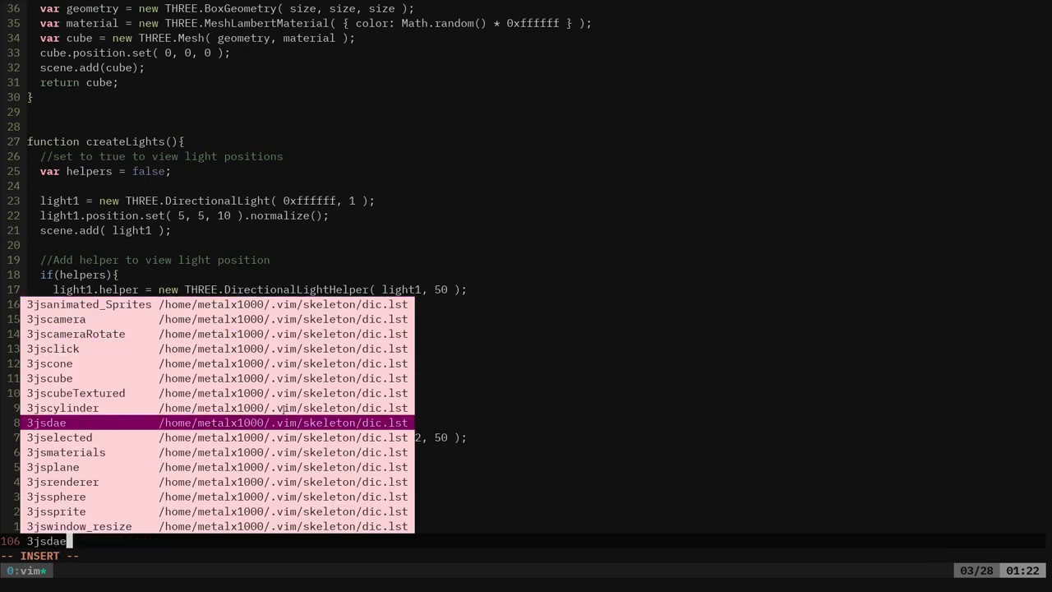
key(Return)
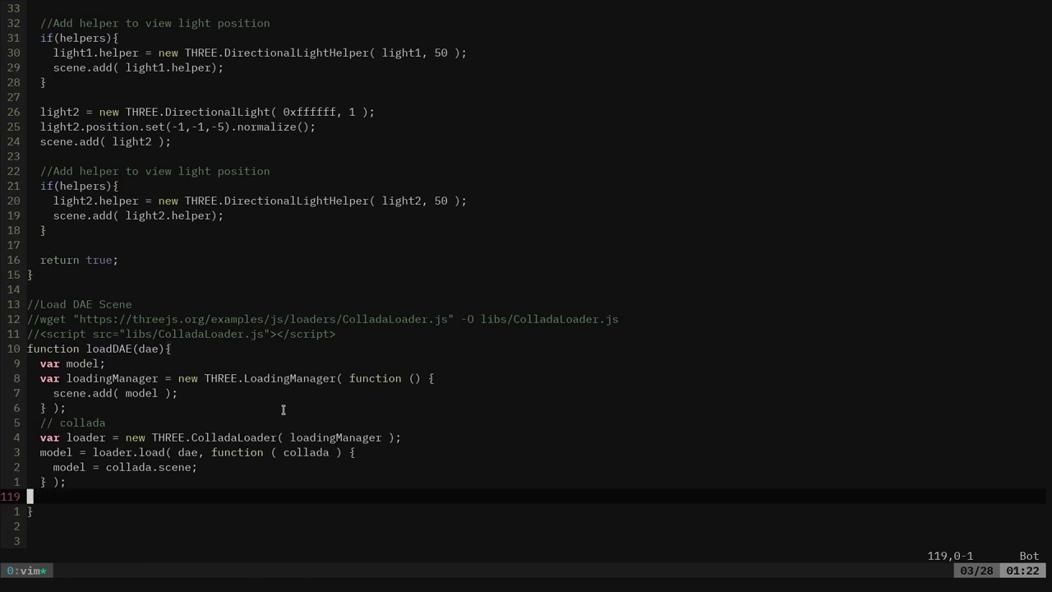
Step: Delete the wget and ColladaLoader script-tag comment lines above loadDAE
key(k)
key(k)
key(k)
key(k)
key(k)
key(k)
key(k)
key(k)
key(k)
key(k)
key(k)
key(k)
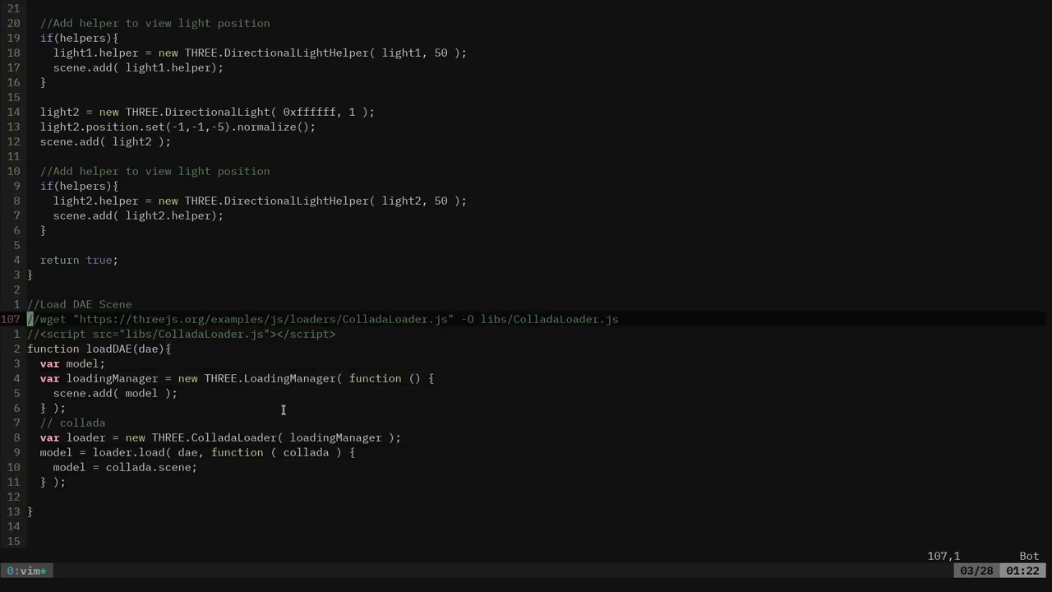
key(d)
key(d)
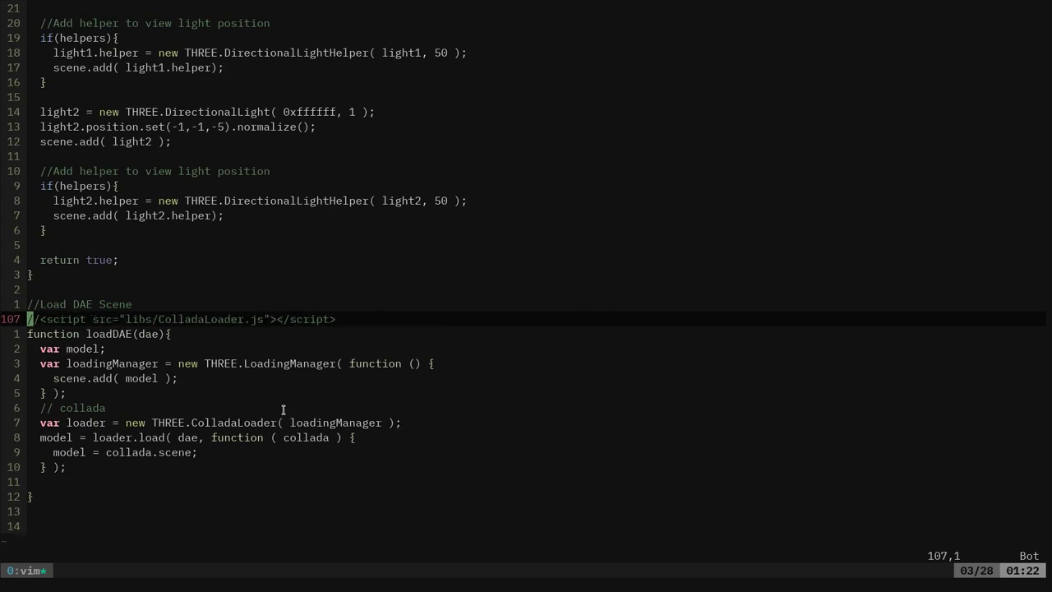
key(d)
key(d)
key(ctrl+p)
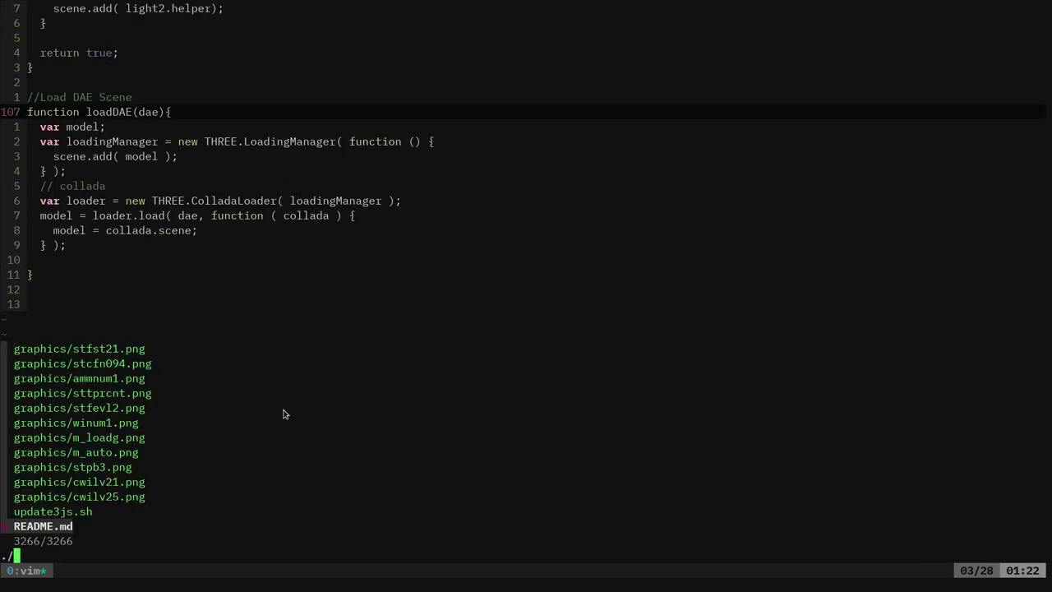
Step: Open index.html, paste the ColladaLoader.js script line uncommented, and save it
text(in)
key(Return)
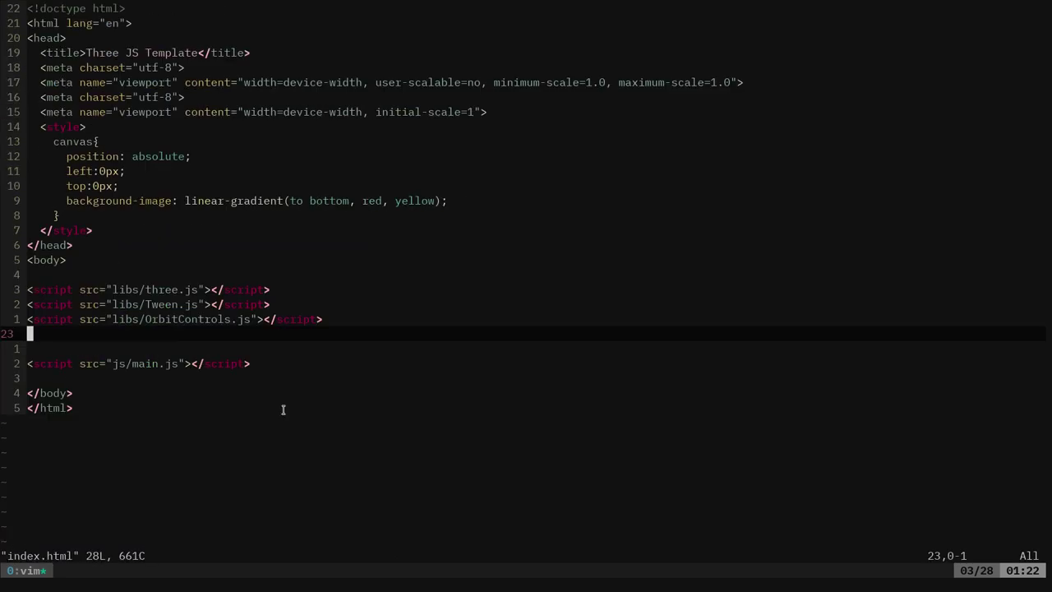
key(p)
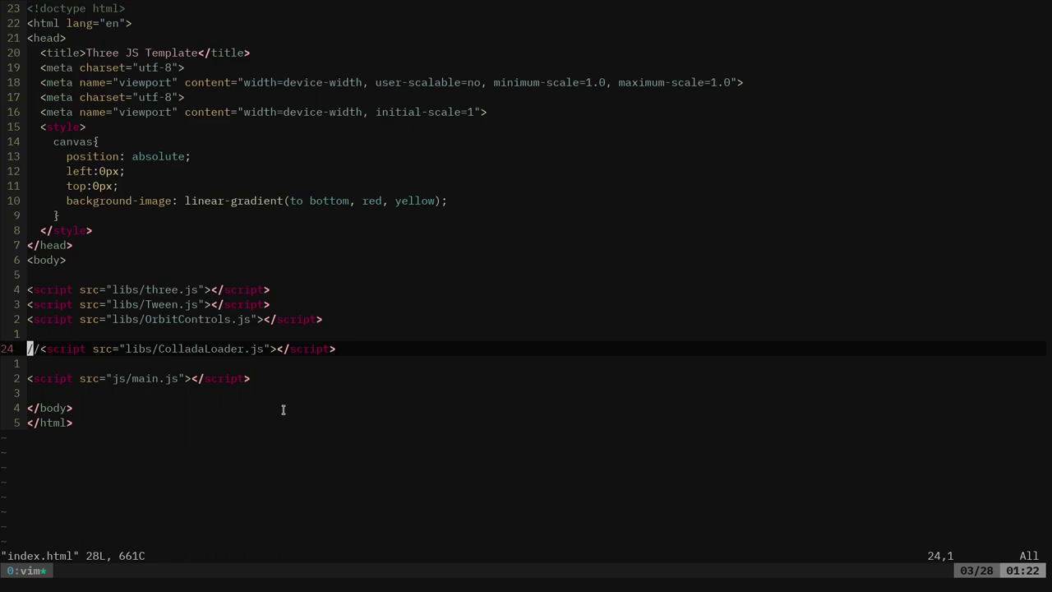
key(x)
text(x)
text(:w)
key(Return)
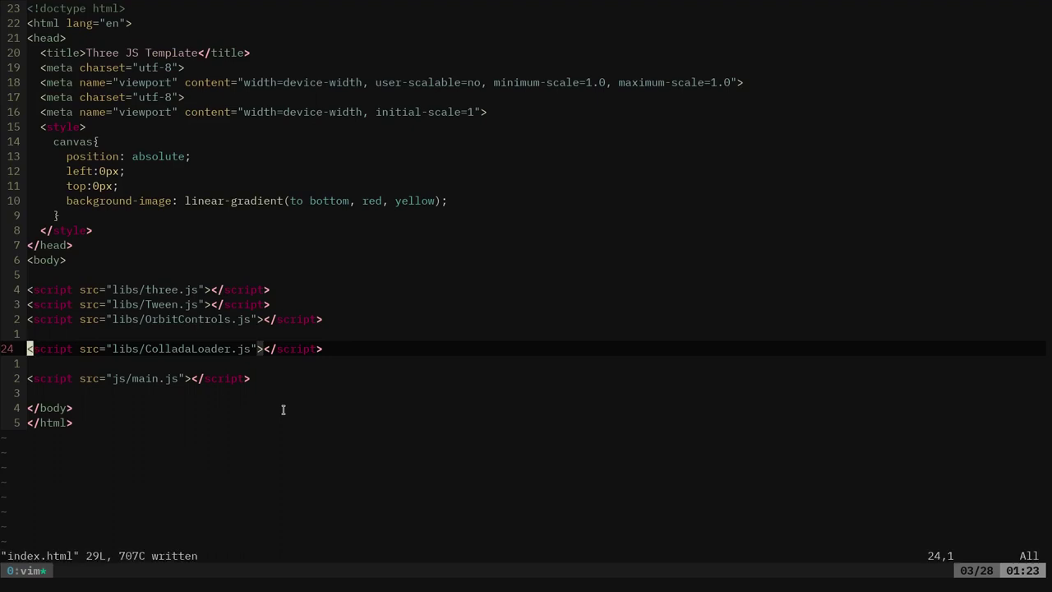
key(space)
Step: Switch to js/main.js and start a loadDAE call on a new line below createLights()
key(b)
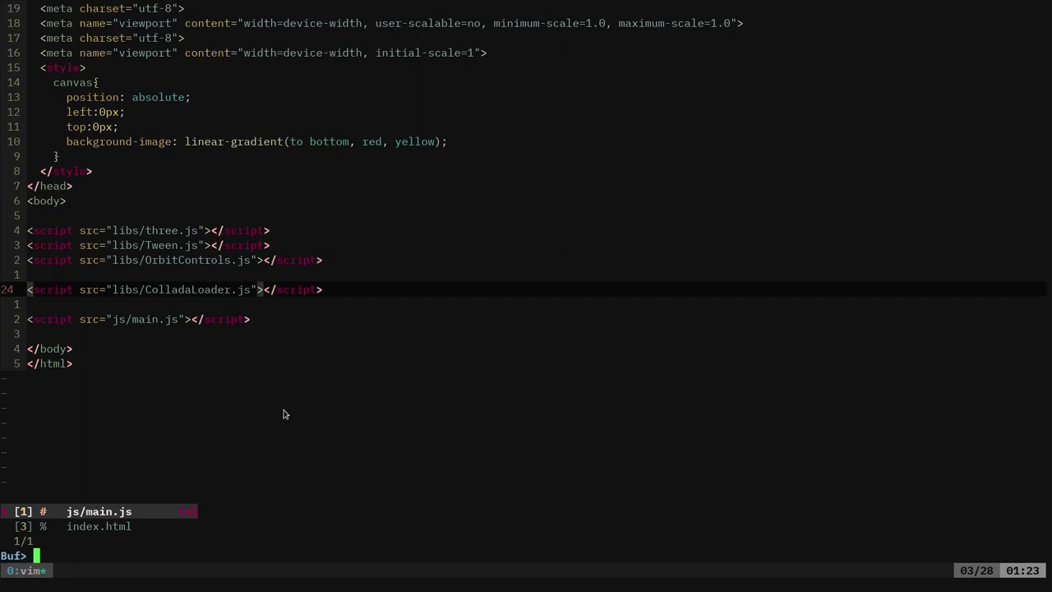
key(Return)
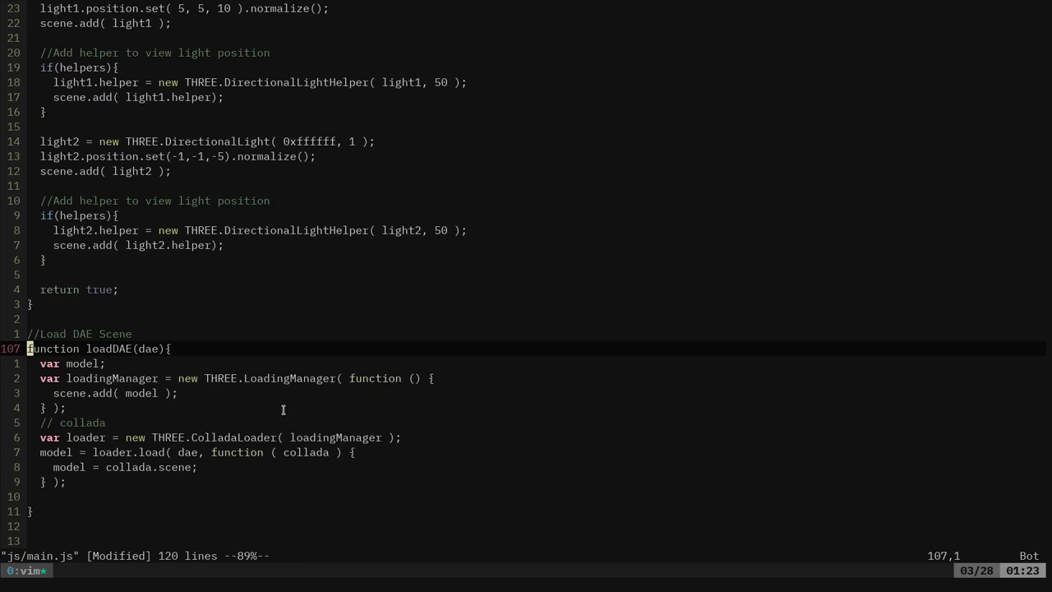
scroll(283, 409, up, 20)
key(j)
key(j)
key(j)
key(j)
key(j)
key(j)
key(j)
key(j)
key(j)
key(j)
key(j)
key(j)
key(j)
key(j)
key(j)
key(j)
key(j)
key(k)
key(j)
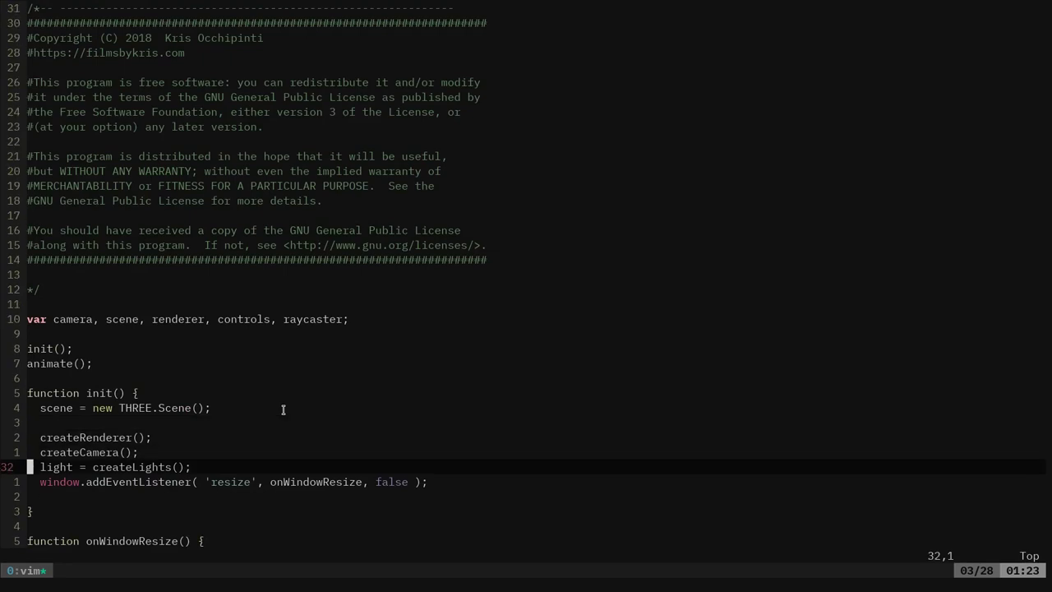
key(o)
key(Return)
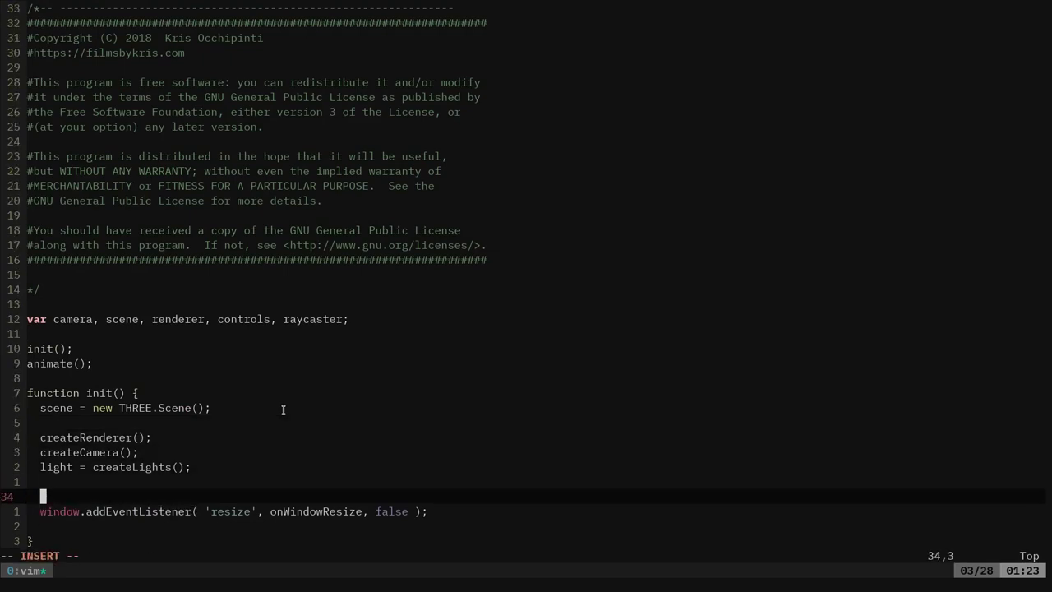
text(load)
key(Tab)
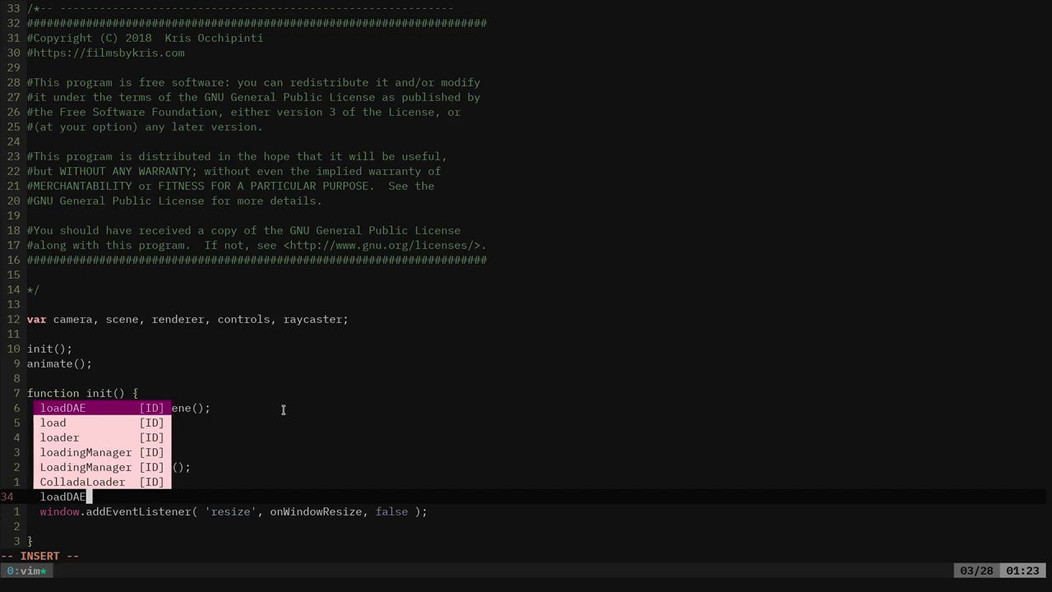
Step: Complete the path to ./models/dae/scene.dae, save main.js, and reload the page in Chrome
text(()
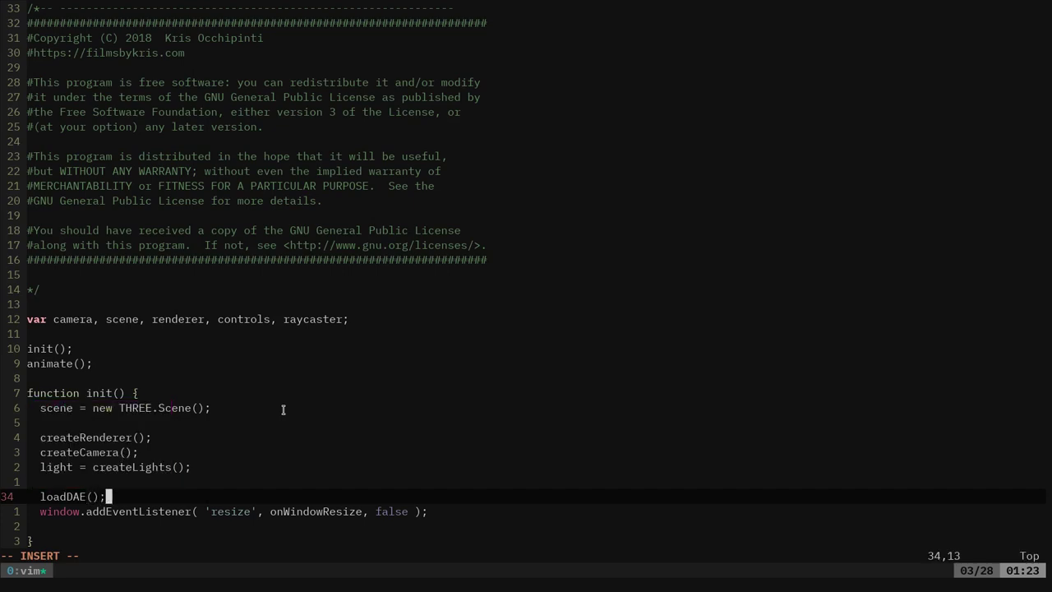
text("../)
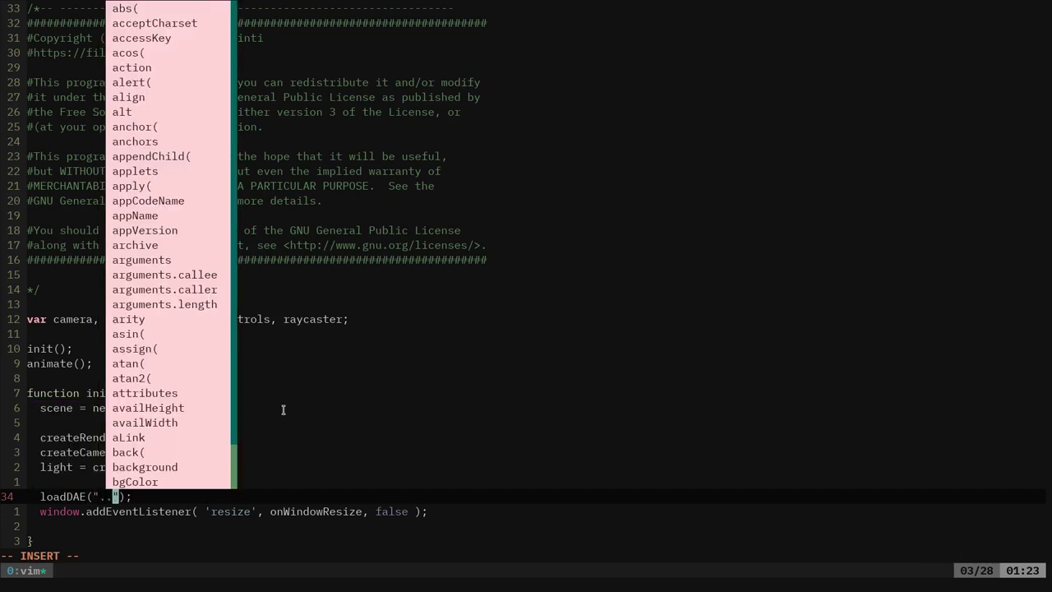
key(Tab)
key(Tab)
key(Tab)
key(Tab)
key(Tab)
key(Tab)
key(Tab)
key(Tab)
key(Tab)
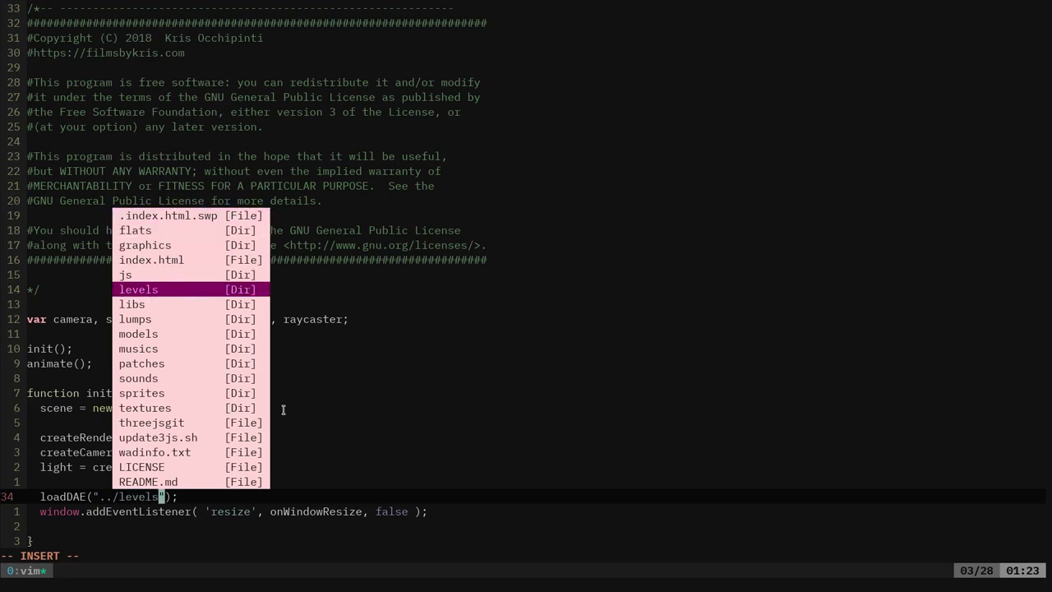
text(/)
key(Tab)
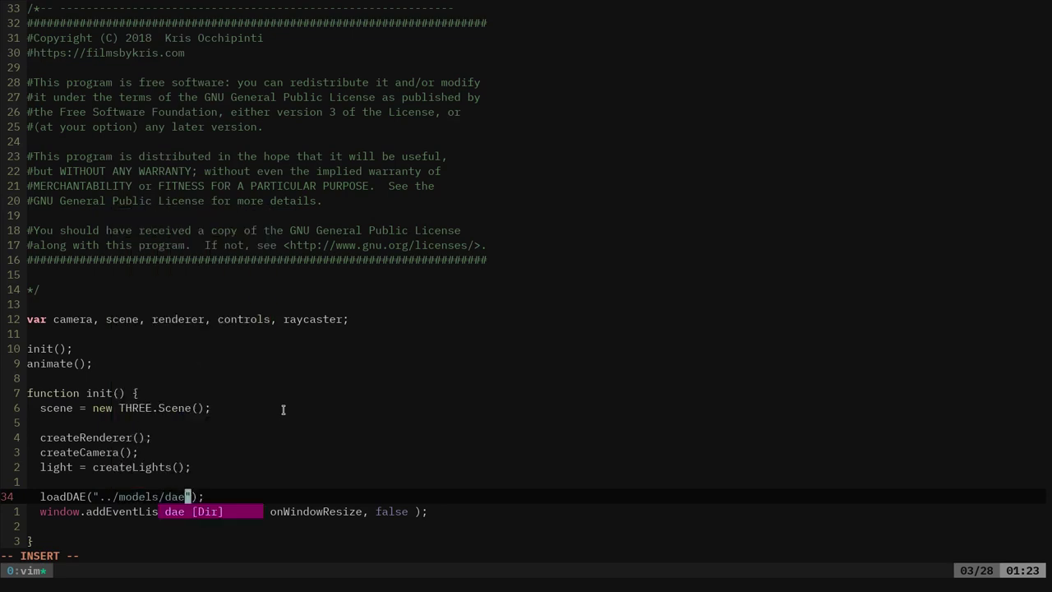
text(/)
key(Tab)
key(Tab)
key(Tab)
key(Tab)
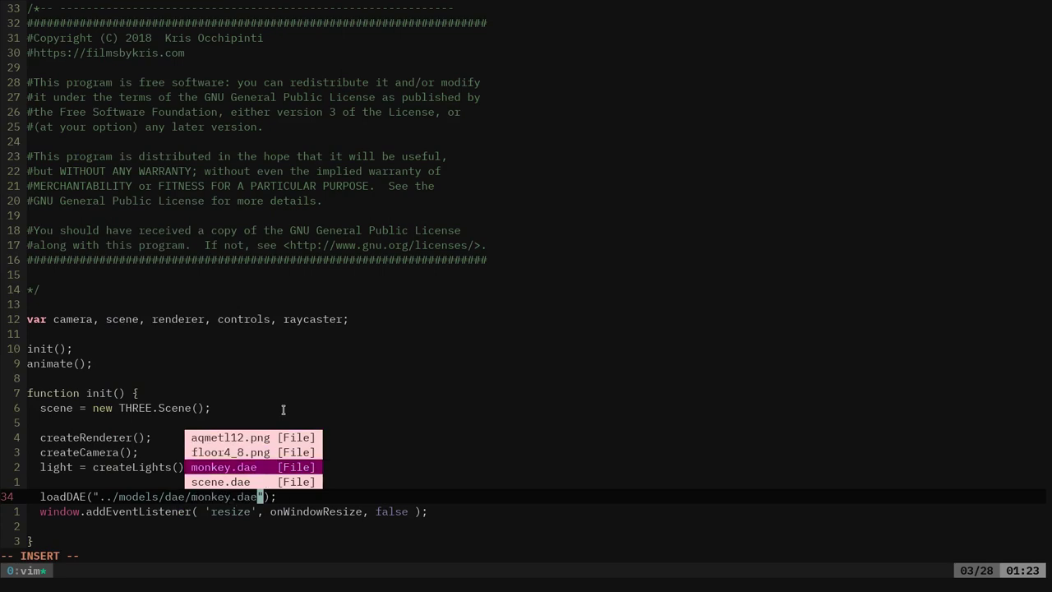
key(ctrl+y)
key(Home)
key(Right)
key(Right)
key(Right)
key(Right)
key(Right)
key(Right)
key(Right)
key(Right)
key(Right)
key(Right)
key(Right)
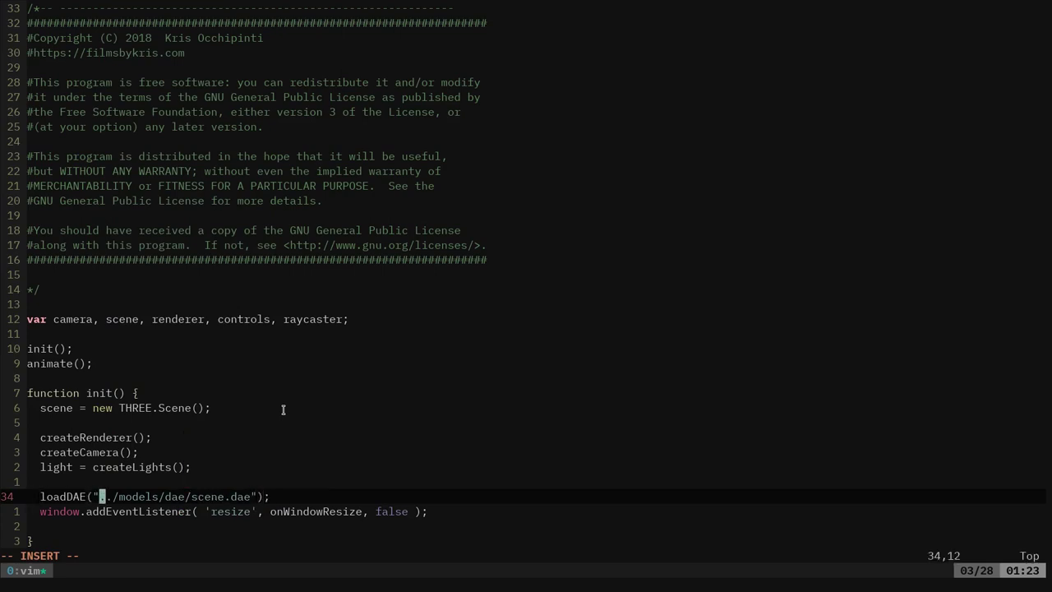
key(Delete)
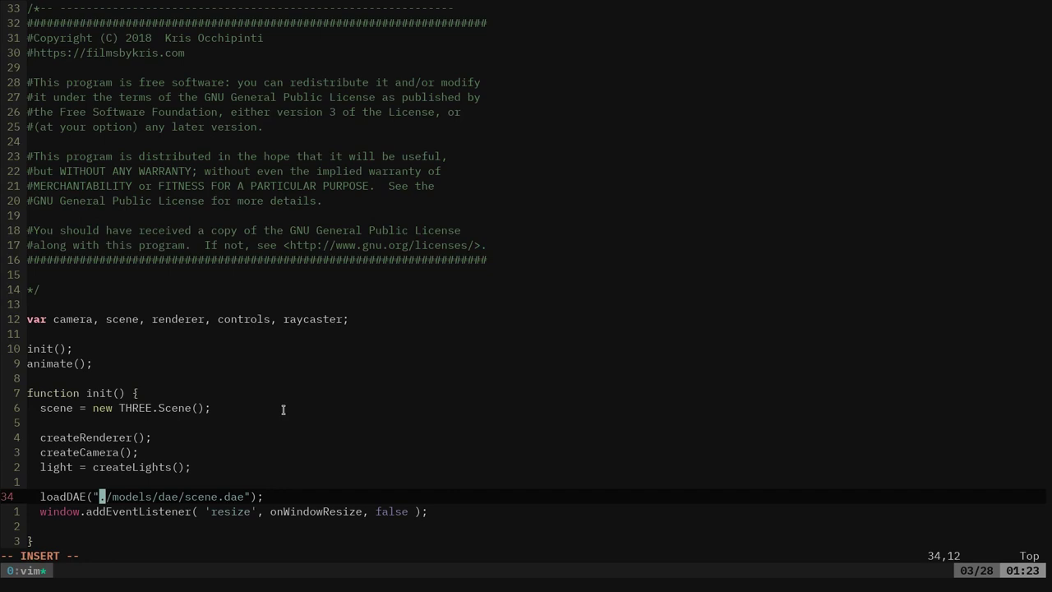
key(Escape)
text(:w)
key(Return)
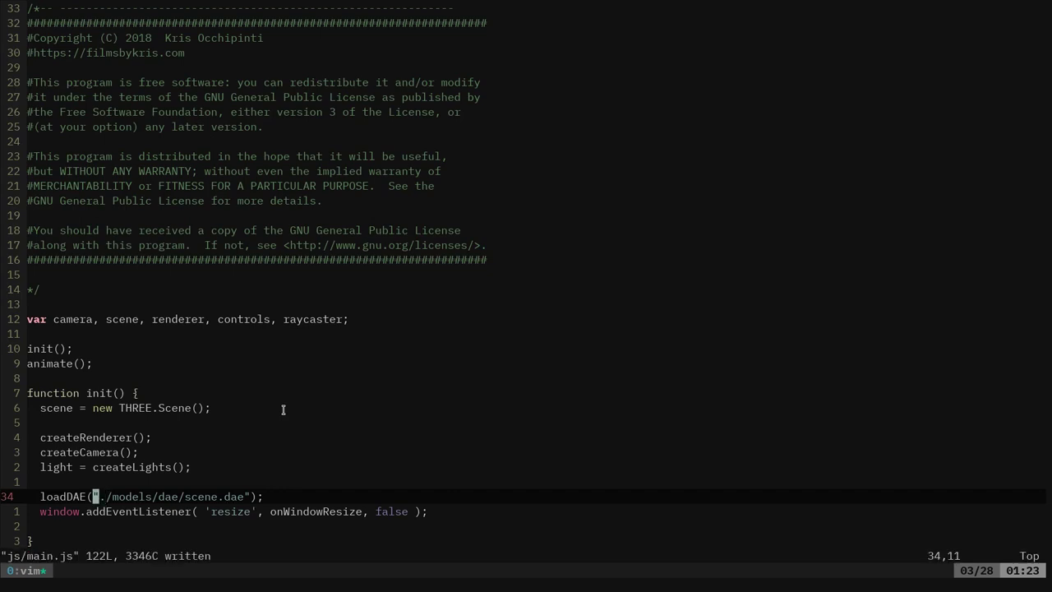
key(alt+Tab)
key(F5)
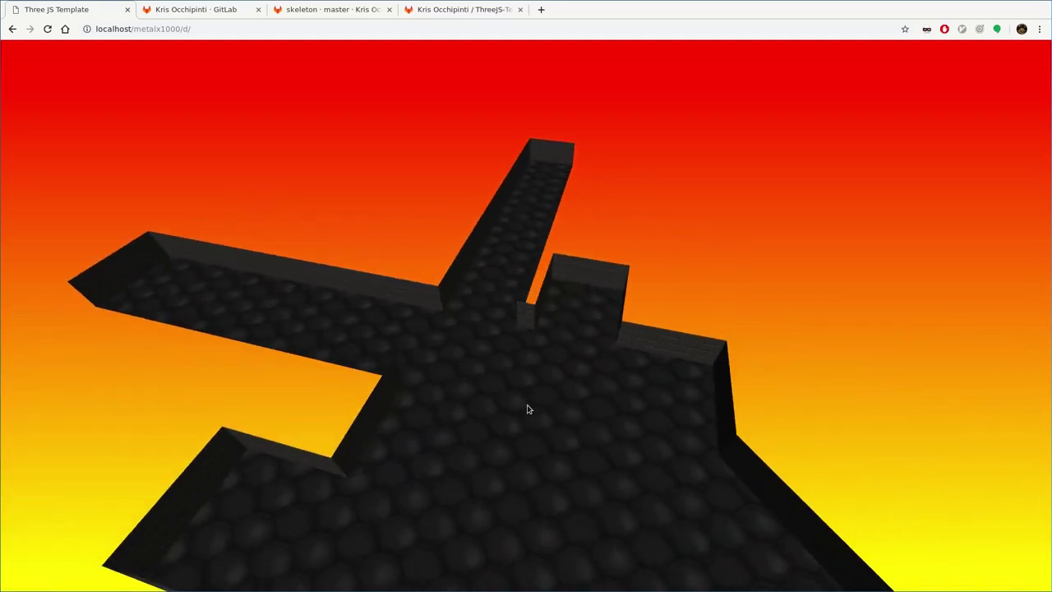
Step: After inspecting the rendered maze in Chrome, switch back to Vim with js/main.js
key(alt+Tab)
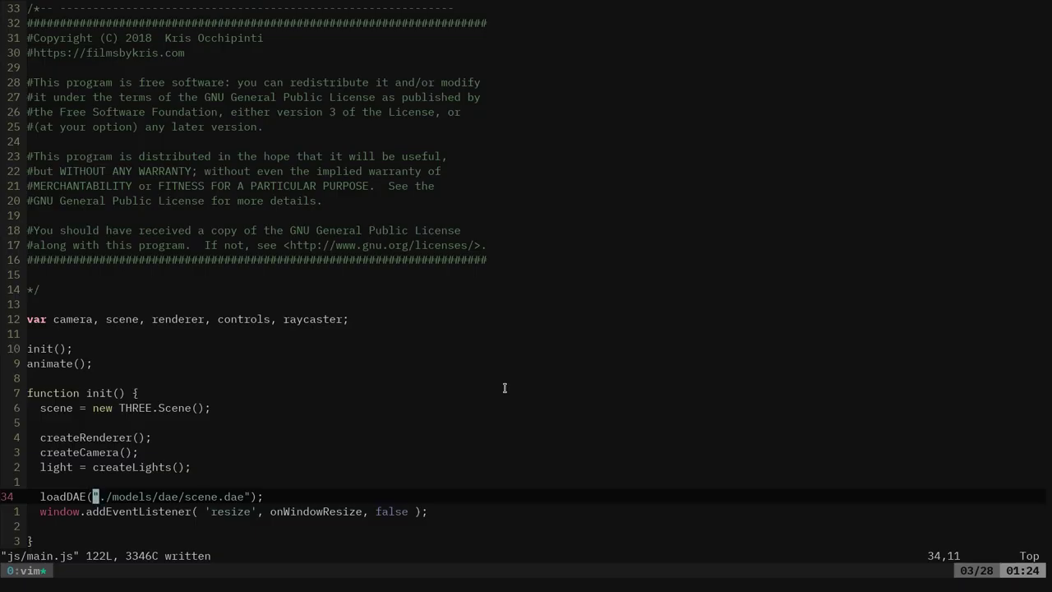
Step: Expand the 3jssprite snippet into a loadSprite(img) function at the end of main.js
key(g)
key(g)
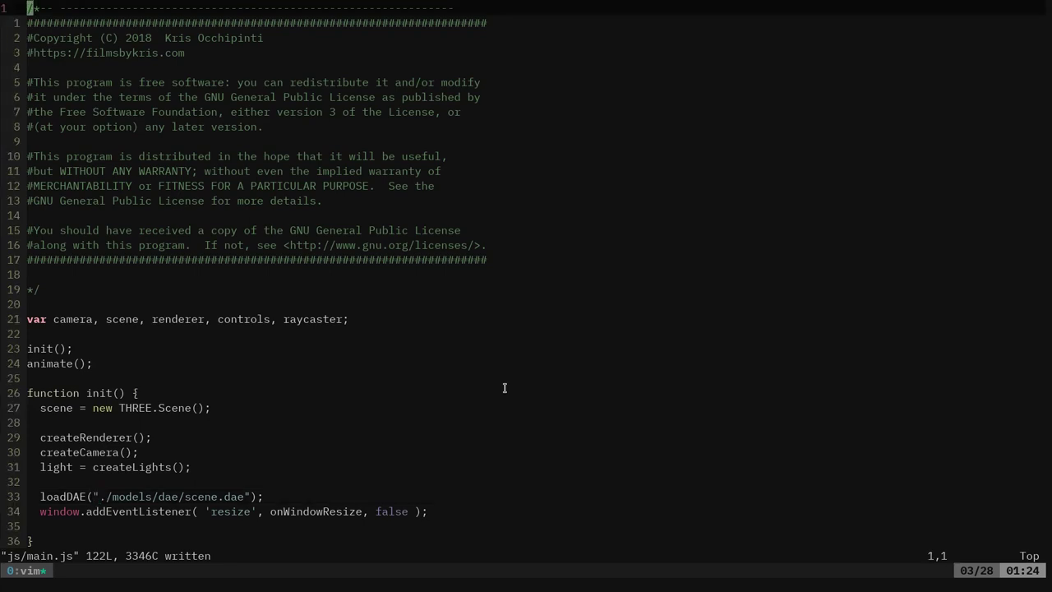
key(shift+g)
key(i)
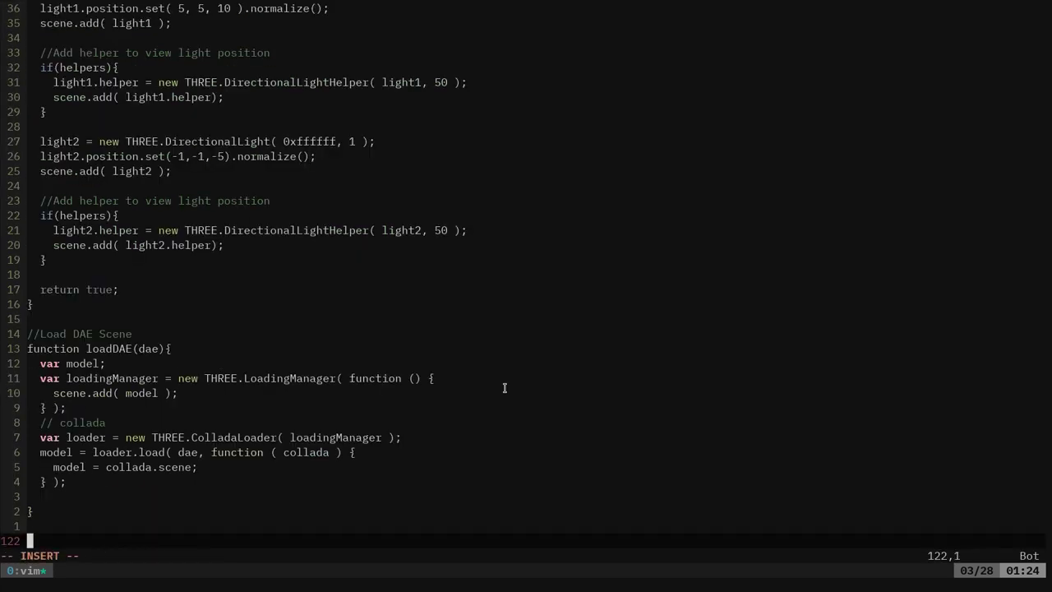
text(3js)
key(ctrl+x)
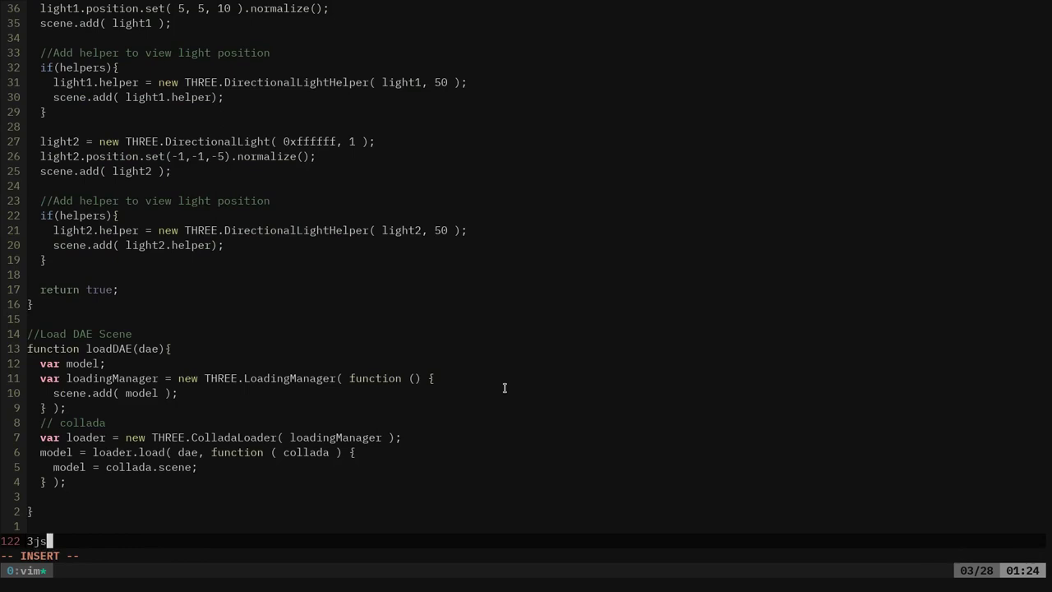
key(ctrl+k)
key(ctrl+p)
key(ctrl+p)
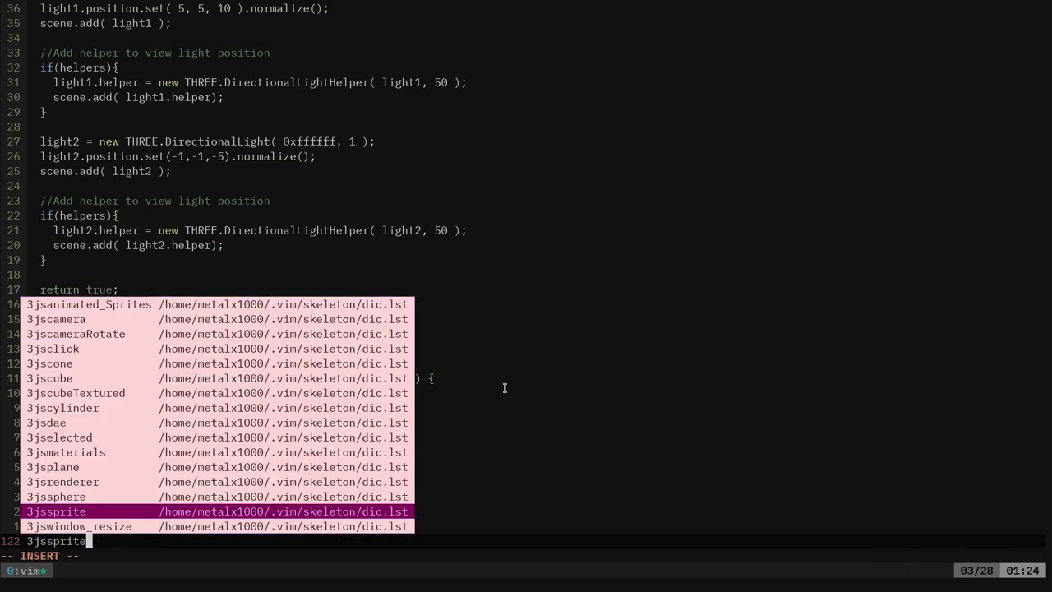
key(Return)
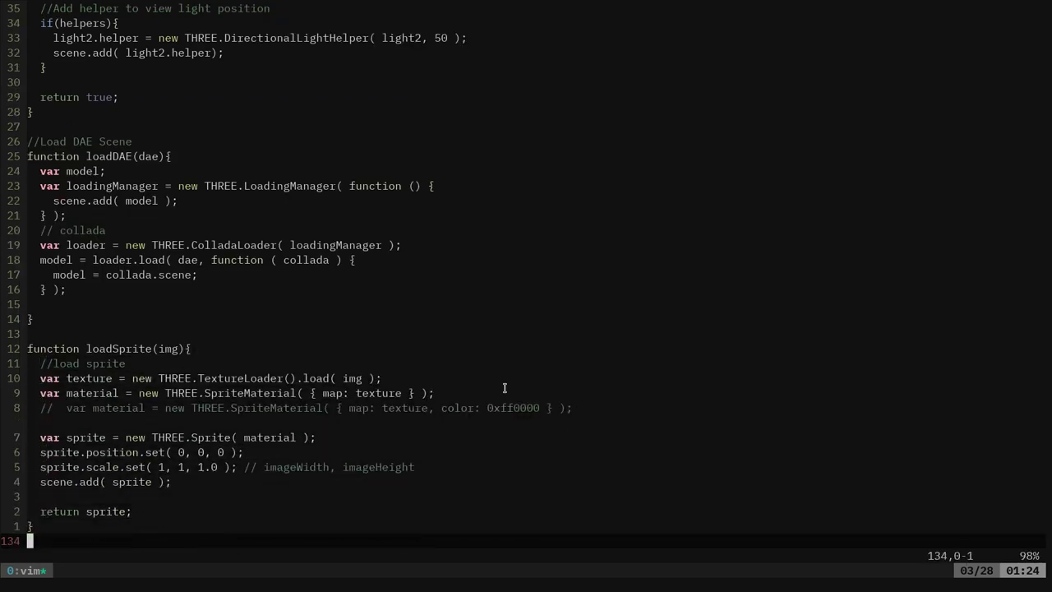
Step: Return to init() and start a load call on a new line below loadDAE
key(g)
key(g)
key(ctrl+f)
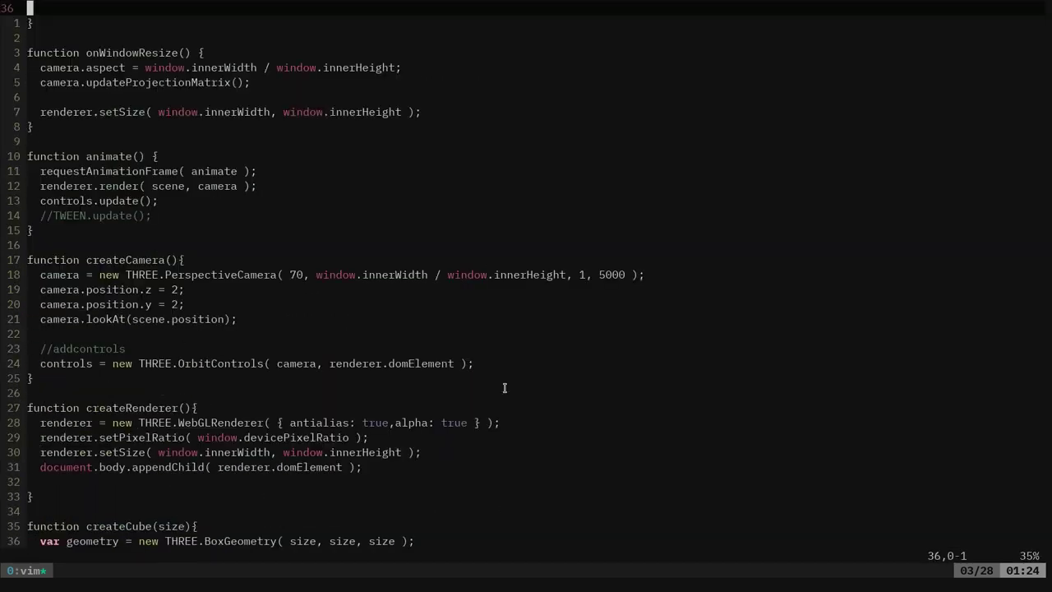
key(ctrl+b)
key(k)
key(k)
key(k)
key(k)
key(j)
text(o)
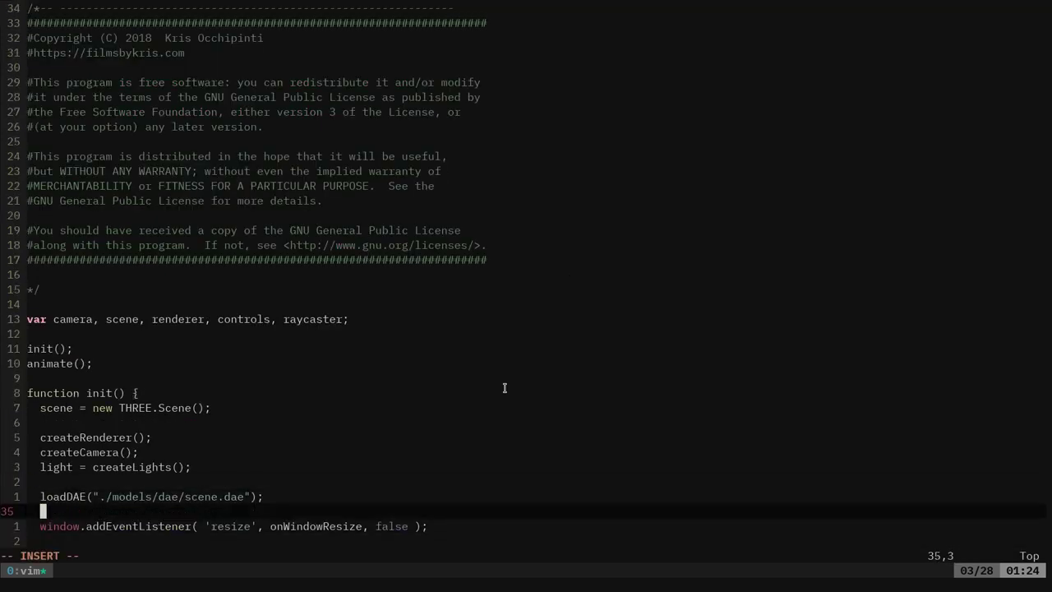
text(load)
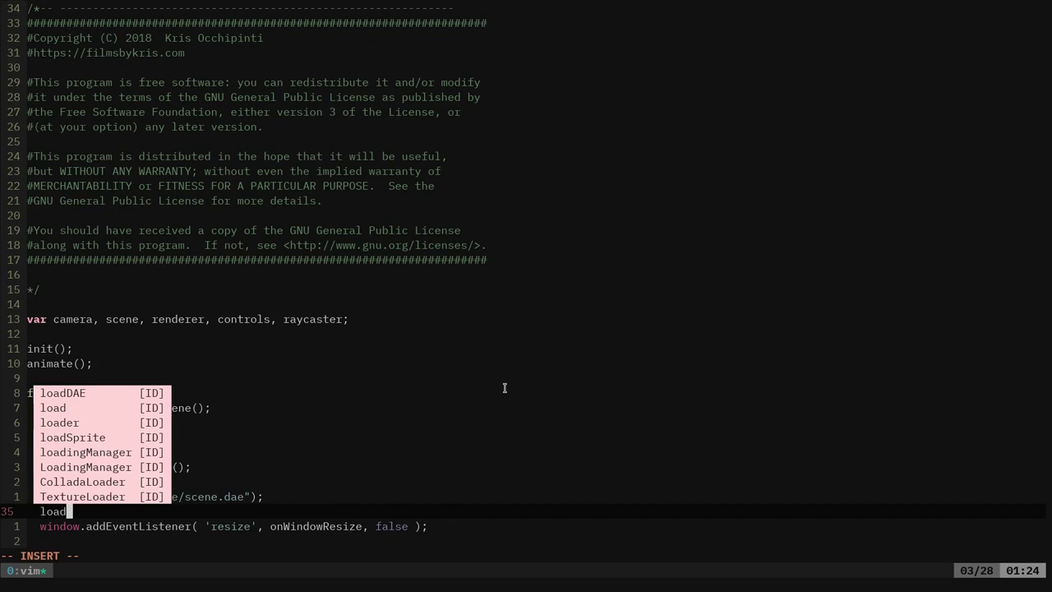
Step: Start the loadSprite call with a ../sprites/ path and browse the sprite file suggestions
key(Tab)
key(Tab)
key(Tab)
key(Tab)
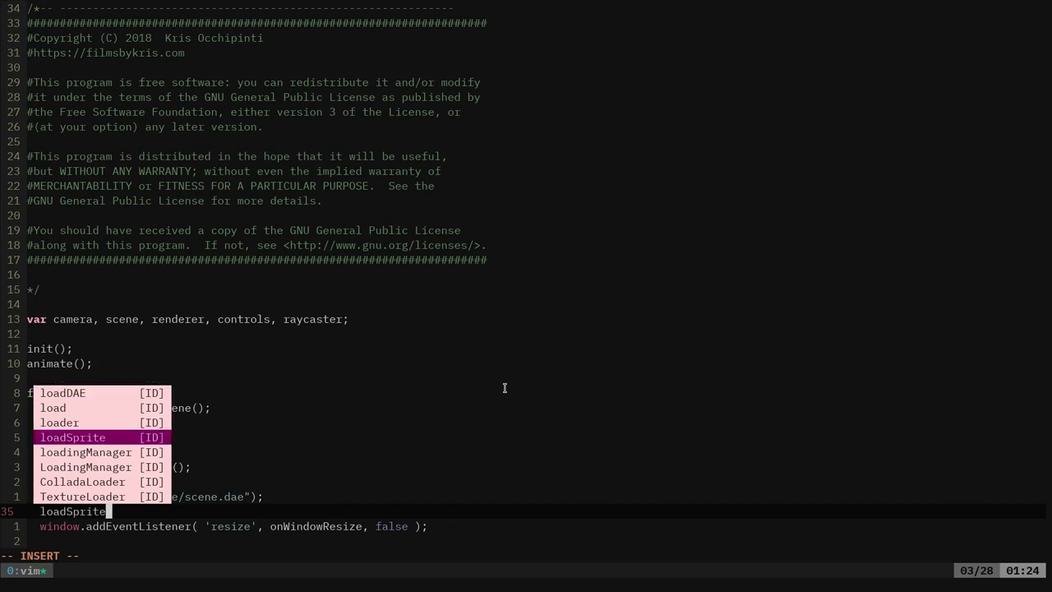
text((")
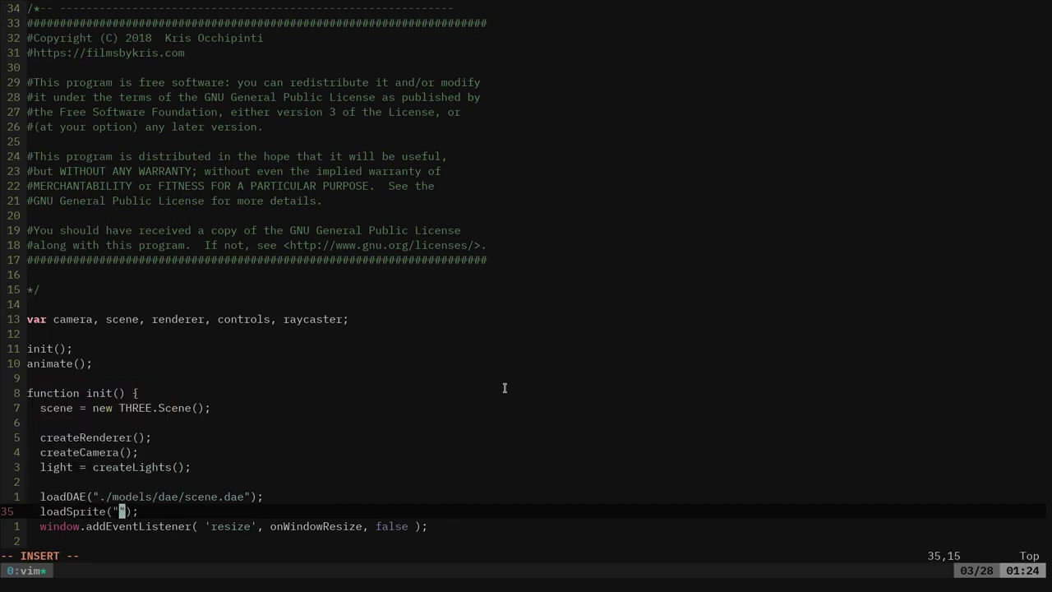
text(../sp)
key(Tab)
text(/)
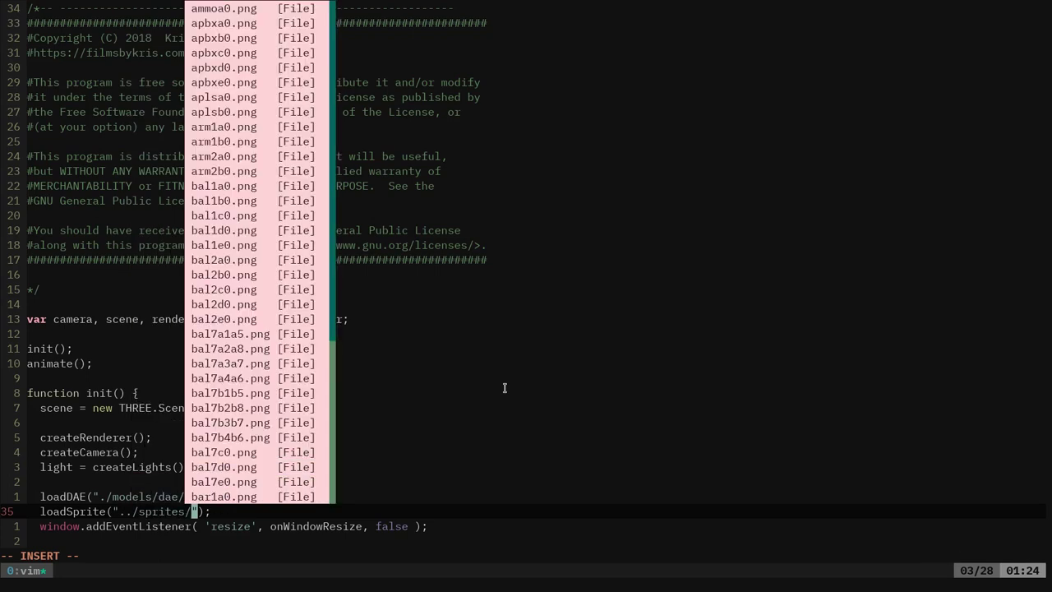
key(Tab)
key(Tab)
key(Tab)
key(Tab)
key(Tab)
key(Tab)
key(Tab)
key(Tab)
key(Tab)
key(Tab)
key(Tab)
key(Tab)
key(Tab)
key(Tab)
key(Tab)
key(Tab)
key(Tab)
key(Tab)
key(Tab)
key(Tab)
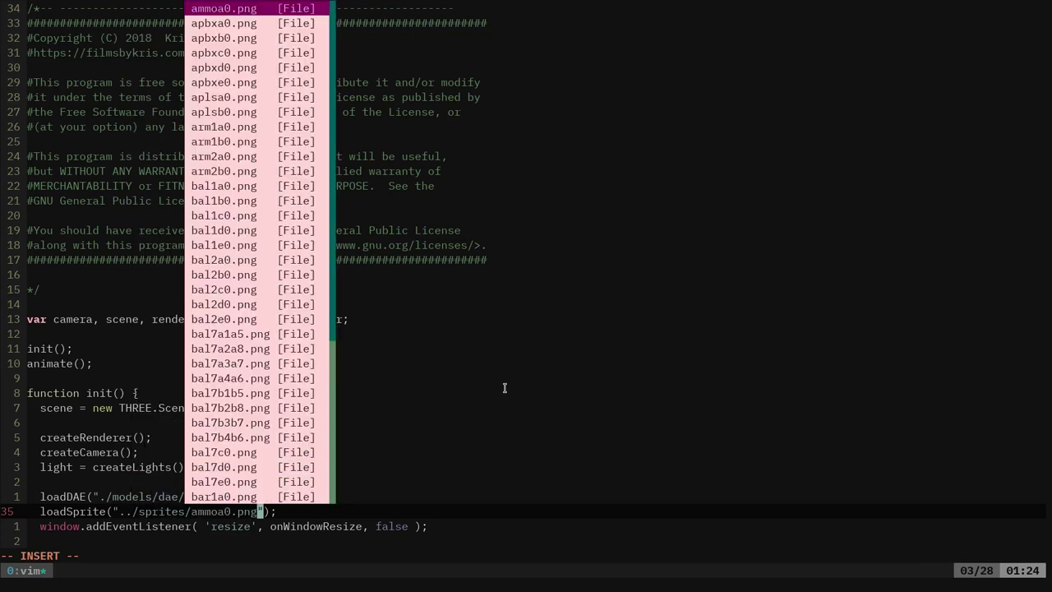
key(Tab)
key(Tab)
key(Tab)
key(Tab)
key(Tab)
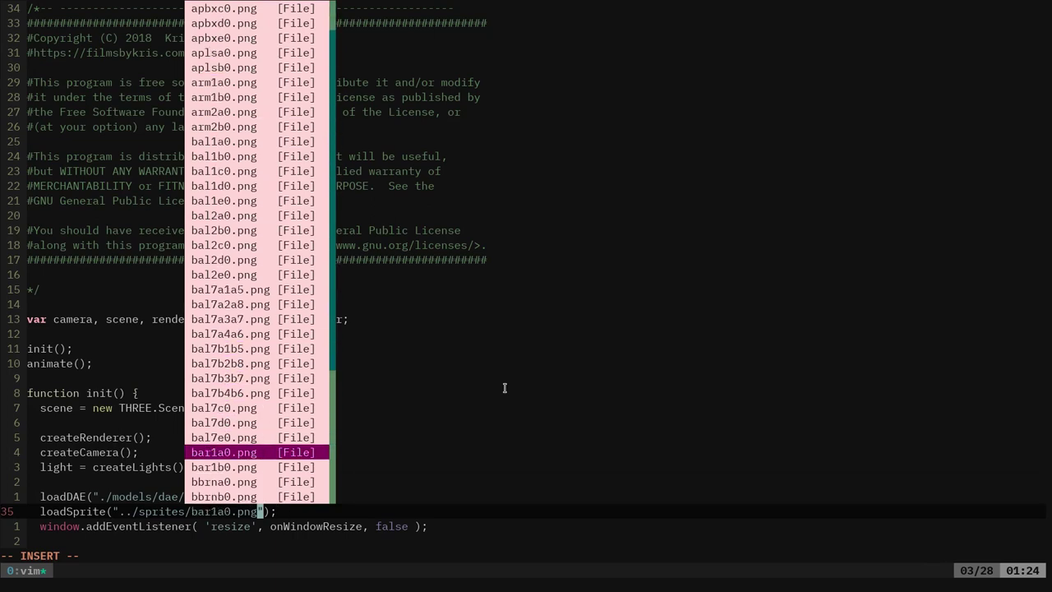
key(Tab)
key(Tab)
key(Tab)
key(Tab)
key(Tab)
key(Tab)
key(Tab)
key(Tab)
key(Tab)
key(Tab)
key(Tab)
key(Tab)
key(Tab)
key(Tab)
key(Tab)
key(Tab)
key(Tab)
key(Tab)
key(Tab)
key(Tab)
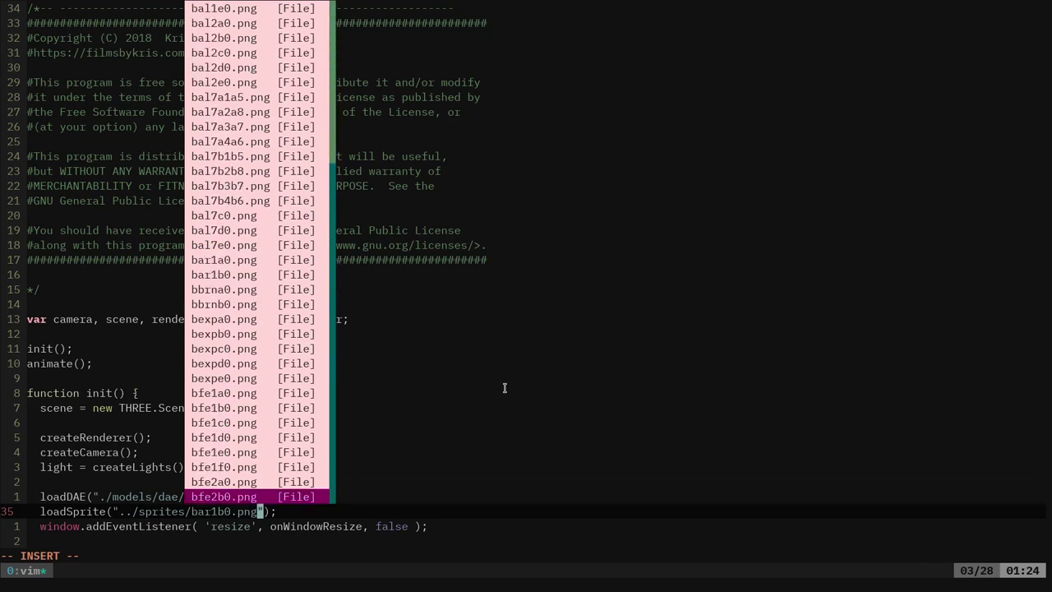
key(Tab)
key(Tab)
key(Tab)
key(Tab)
key(Tab)
key(Tab)
key(Tab)
key(Tab)
key(Tab)
key(Tab)
key(Tab)
key(Tab)
key(Tab)
key(Tab)
key(Tab)
key(Tab)
key(Tab)
key(Tab)
key(Tab)
key(Tab)
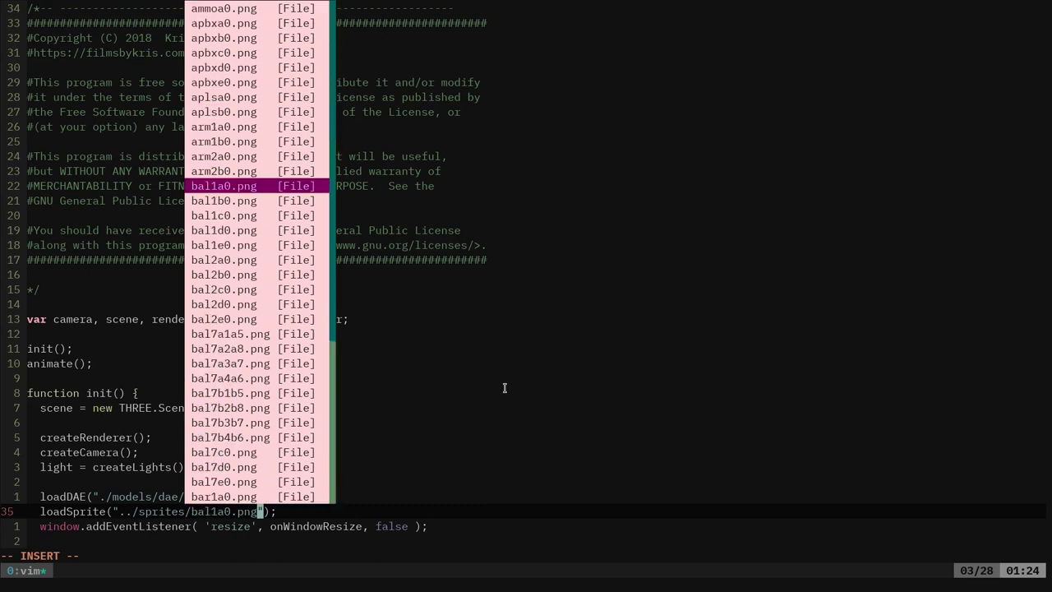
Step: Pick cybra8.png, change ../sprites to ./sprites, and save js/main.js
key(BackSpace)
key(BackSpace)
key(BackSpace)
key(BackSpace)
key(BackSpace)
key(BackSpace)
key(BackSpace)
key(BackSpace)
key(BackSpace)
key(BackSpace)
key(Tab)
key(Tab)
key(Tab)
key(Tab)
key(Tab)
key(Tab)
key(Tab)
key(Tab)
key(Tab)
key(Tab)
key(Tab)
key(Tab)
key(Tab)
key(Tab)
key(Tab)
key(Tab)
key(Tab)
key(Tab)
key(Tab)
key(Tab)
key(Tab)
key(Tab)
key(Tab)
key(Tab)
key(Tab)
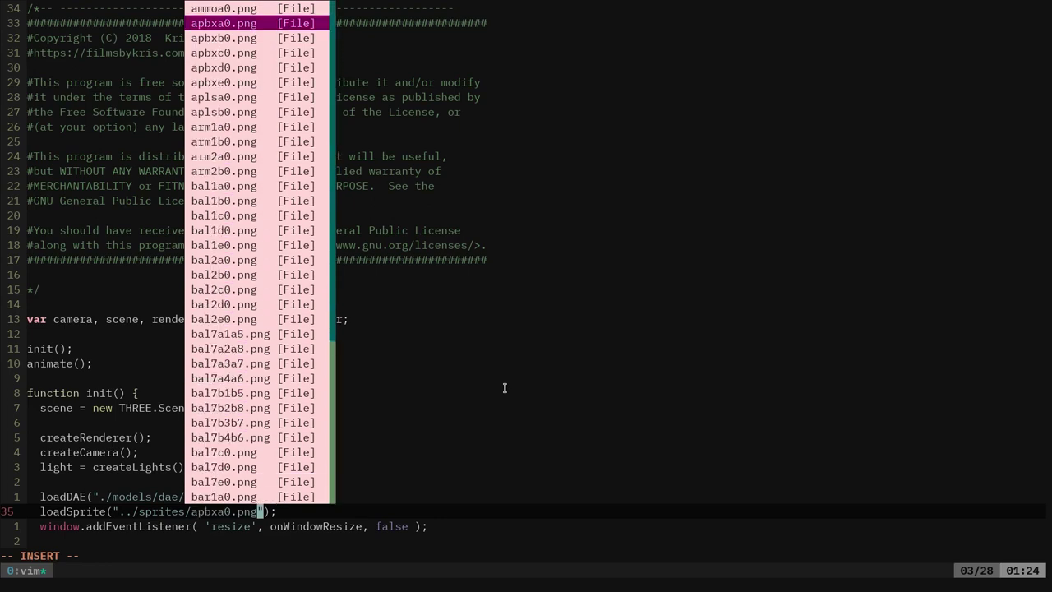
key(BackSpace)
key(BackSpace)
key(BackSpace)
key(BackSpace)
key(BackSpace)
key(BackSpace)
key(BackSpace)
key(BackSpace)
key(BackSpace)
key(BackSpace)
text(cy)
key(Tab)
key(Tab)
key(Tab)
key(Tab)
key(Tab)
key(Tab)
key(Tab)
key(Tab)
key(Tab)
key(Tab)
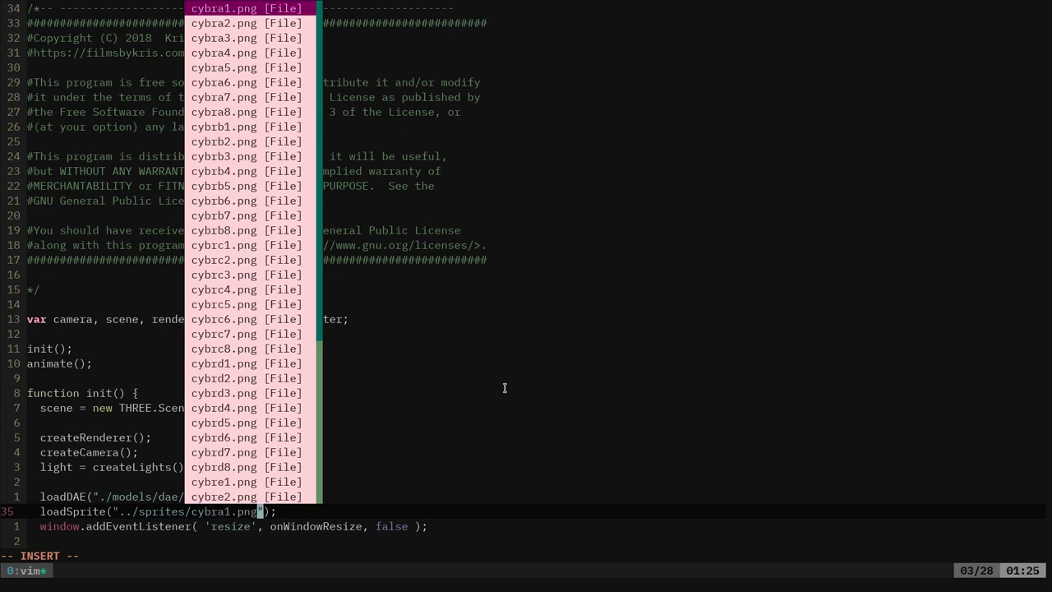
key(Tab)
key(Tab)
key(Tab)
key(Tab)
key(Tab)
key(Tab)
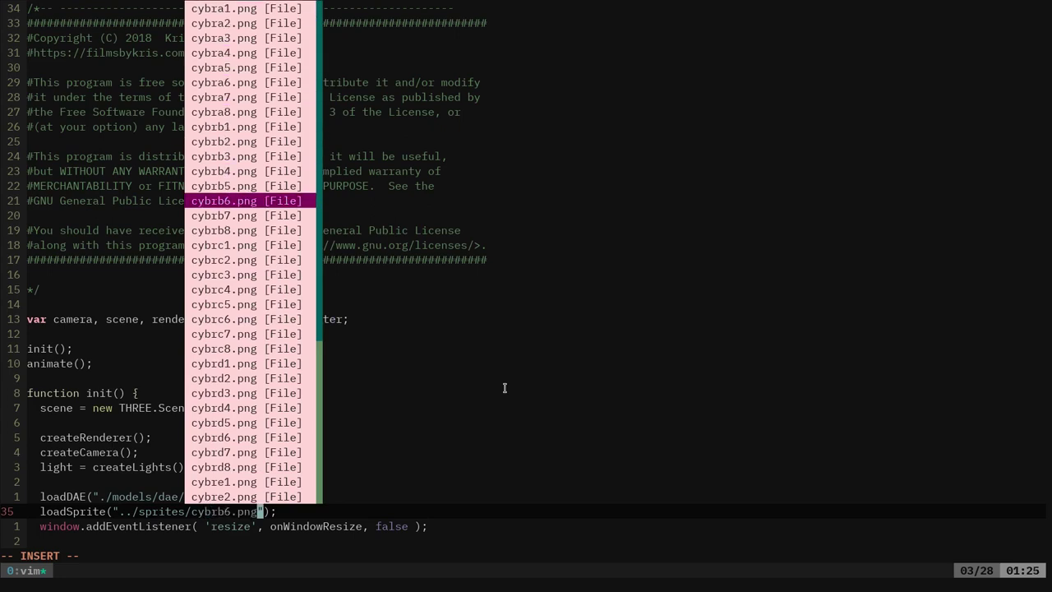
key(shift+Tab)
key(shift+Tab)
key(shift+Tab)
key(shift+Tab)
key(shift+Tab)
key(shift+Tab)
key(shift+Tab)
key(shift+Tab)
key(shift+Tab)
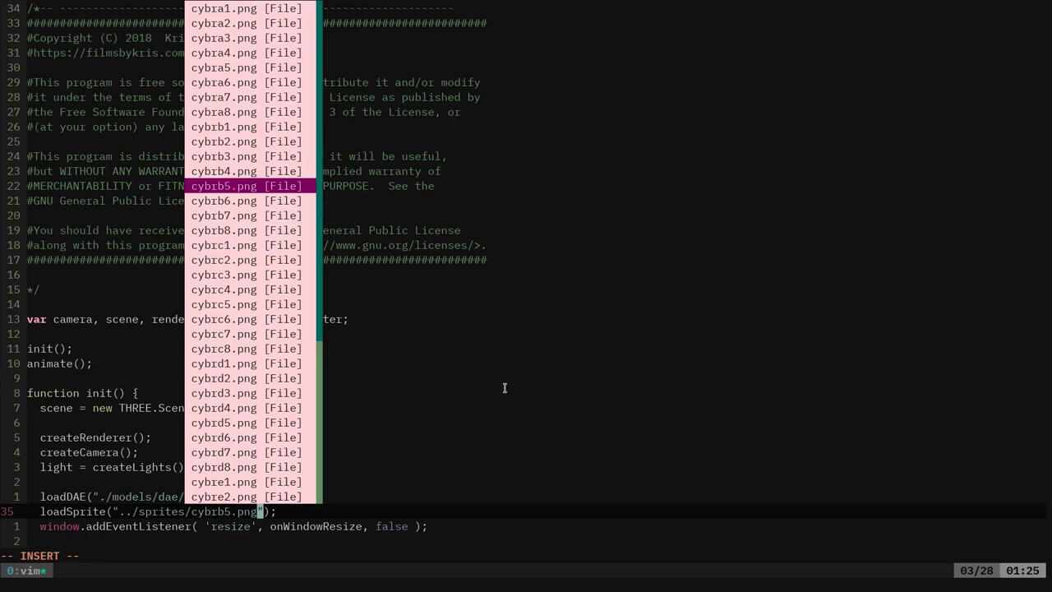
key(Tab)
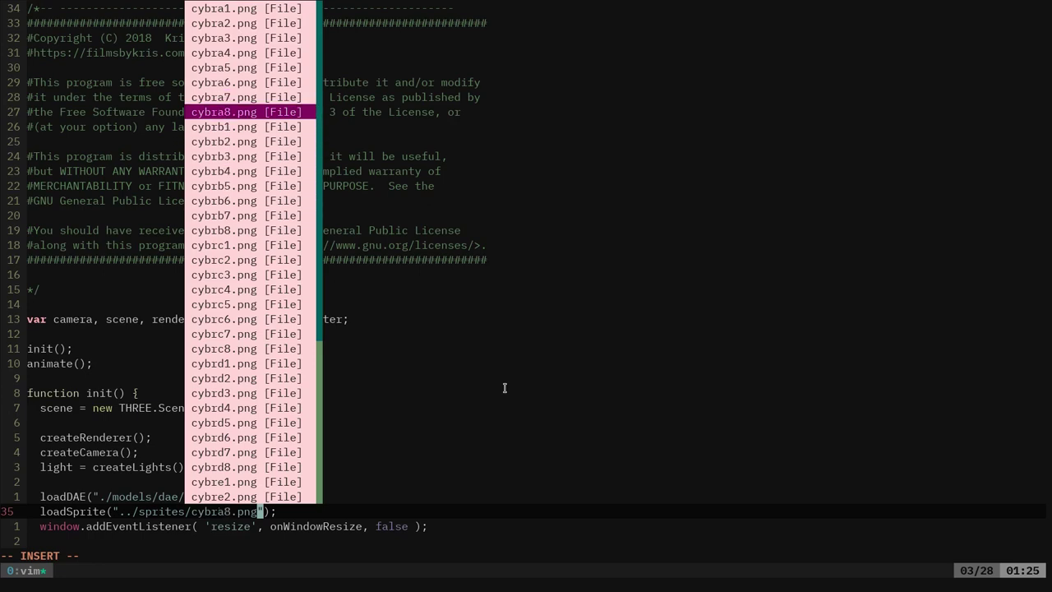
key(Left)
key(Left)
key(Left)
key(Left)
key(Left)
key(Left)
key(Left)
key(Left)
key(Left)
key(Left)
key(Left)
key(Left)
key(Left)
key(Left)
key(Left)
key(Left)
key(Left)
key(Left)
key(Left)
key(Left)
key(Left)
key(Delete)
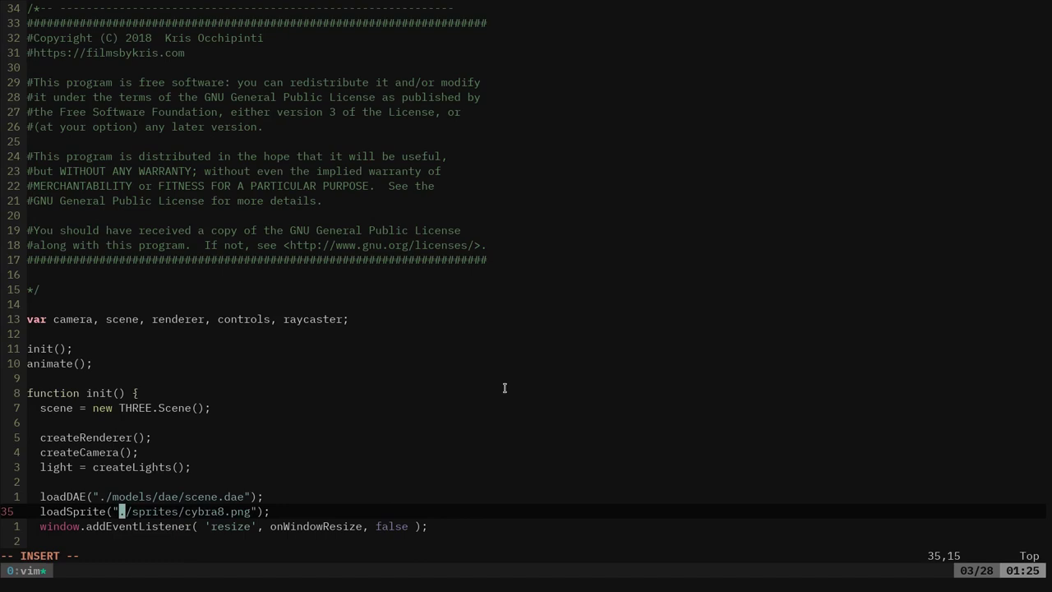
key(Escape)
text(:w)
key(Return)
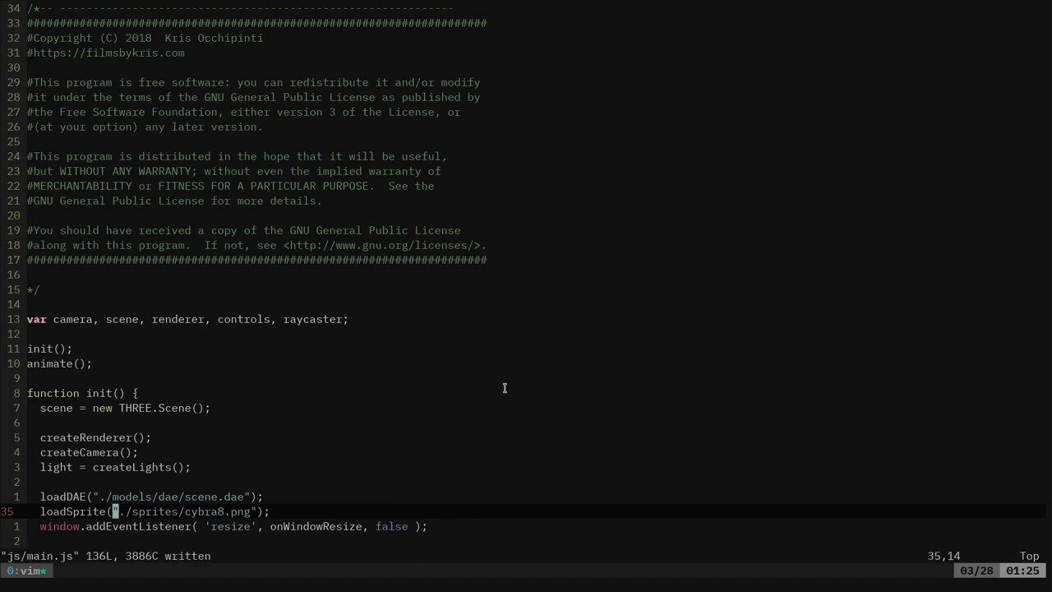
key(alt+Tab)
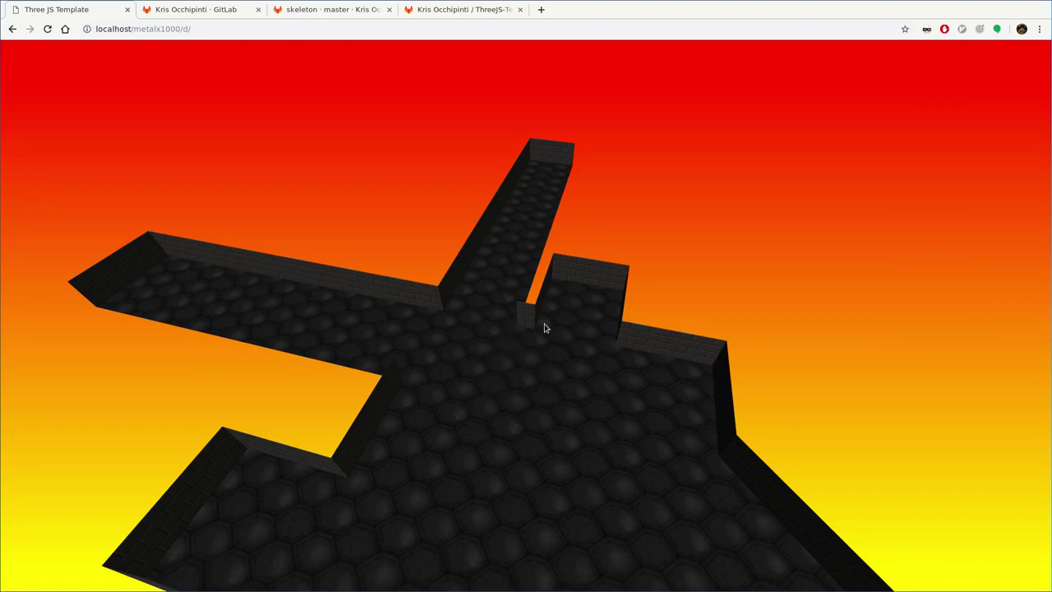
Step: Reload the page, look around the cybra8 sprite in the brick maze, then return to Vim
key(F5)
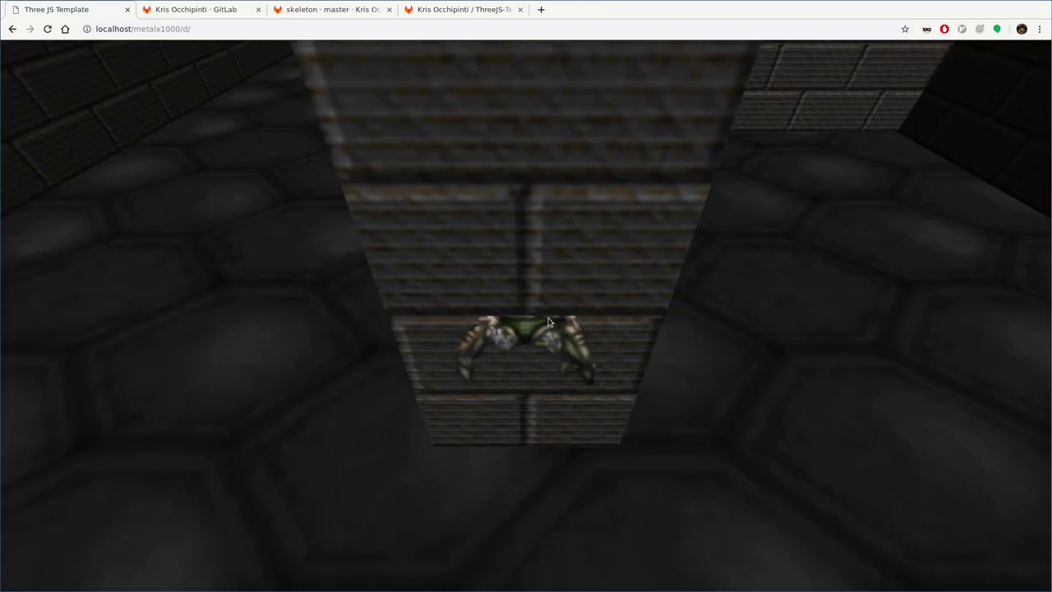
key(Left)
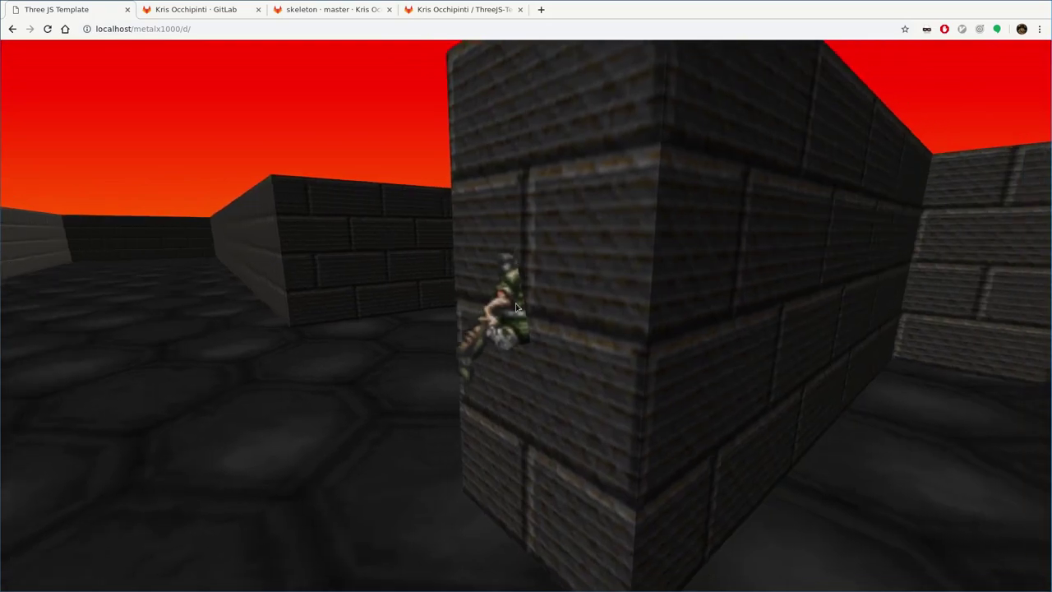
key(Left)
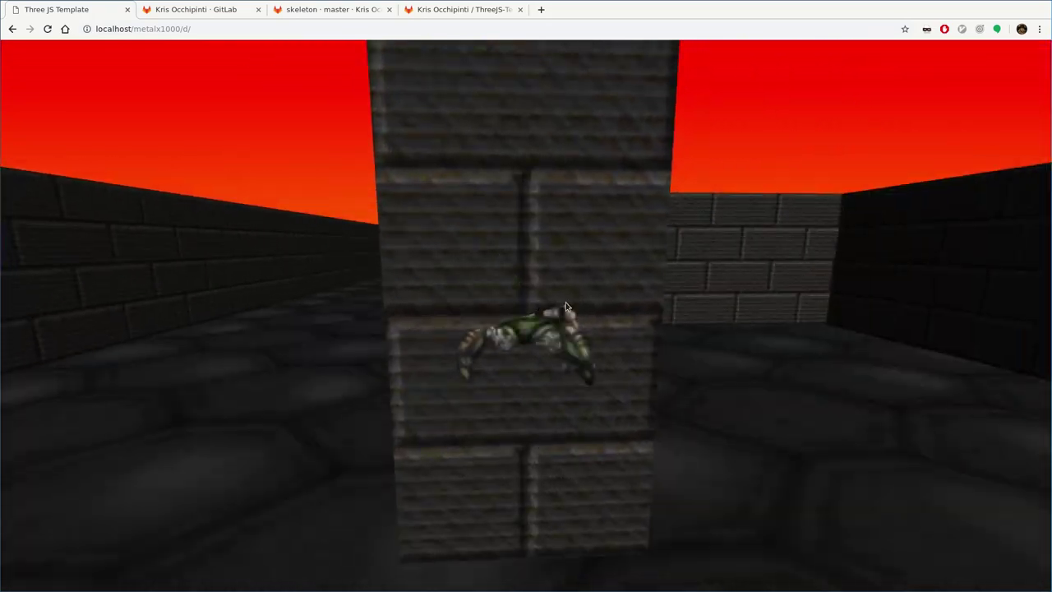
key(alt+Tab)
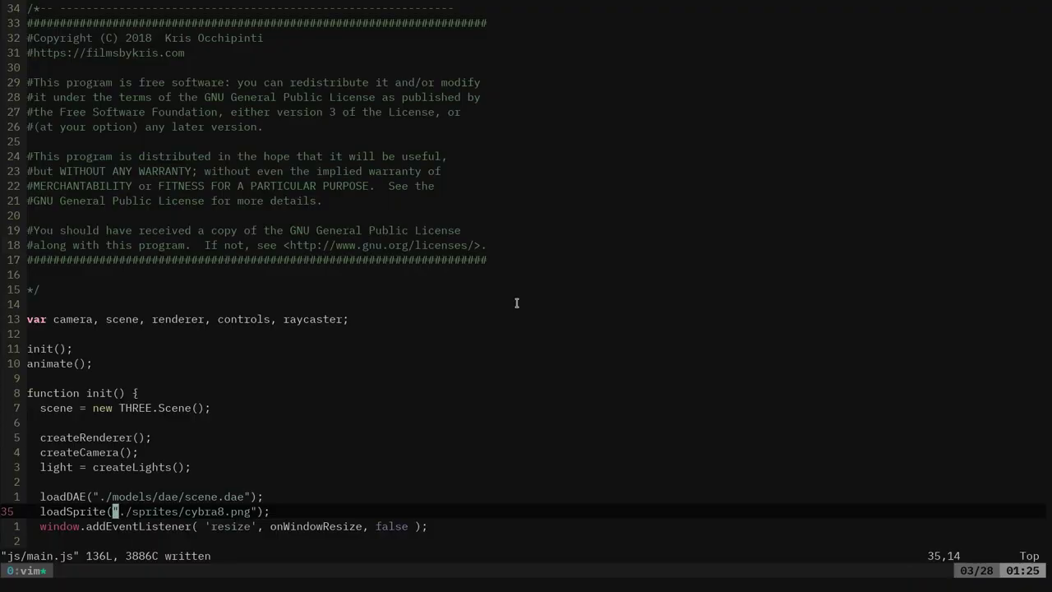
Step: Search main.js for the camera code and move to the camera.position lines
text(/camer)
key(Return)
key(n)
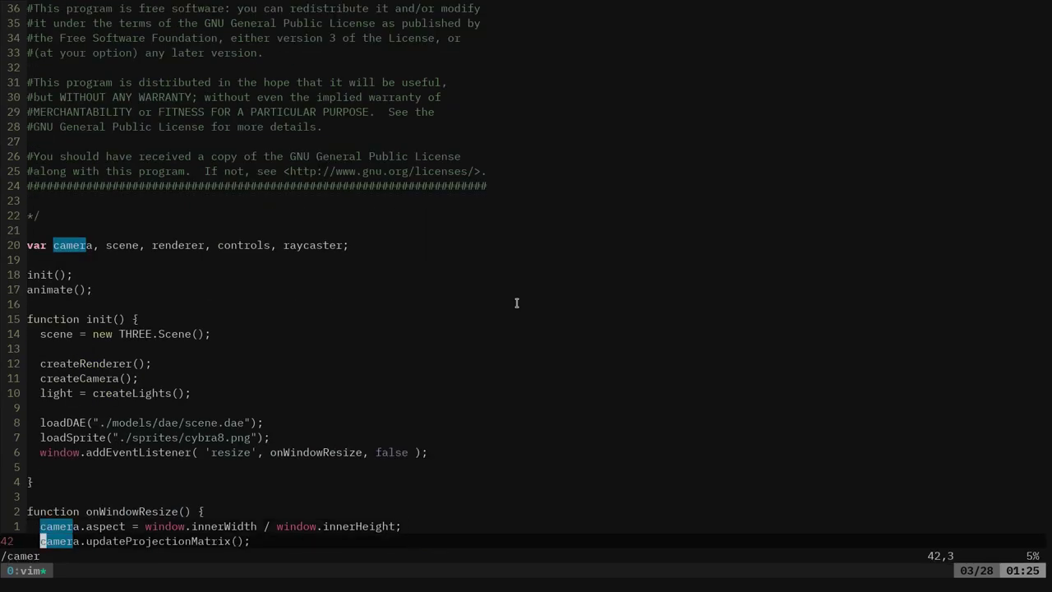
key(n)
key(n)
key(j)
key(j)
key(j)
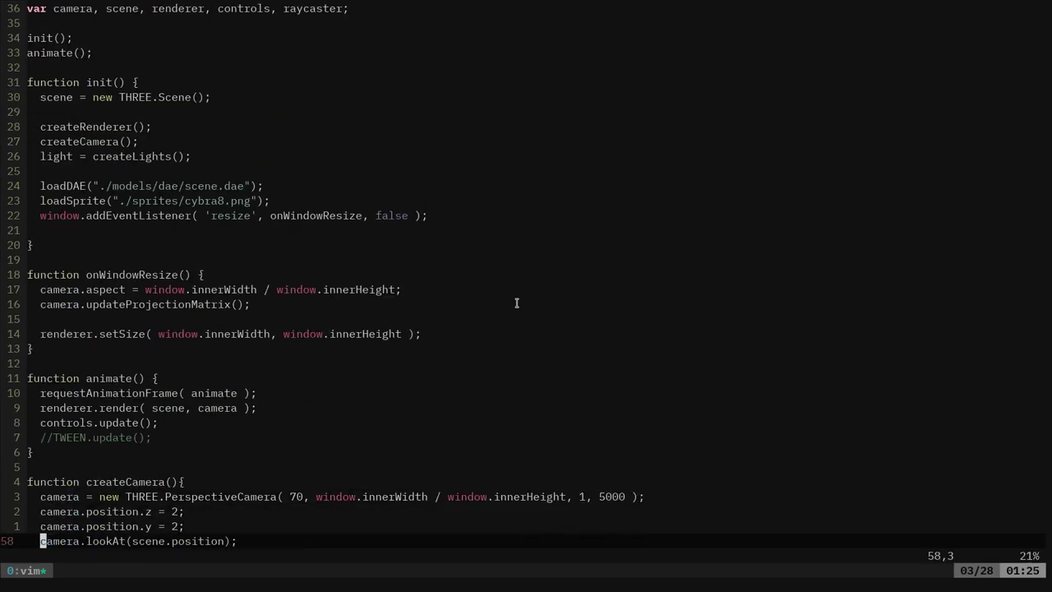
key(k)
key(k)
Step: Change camera.position.z and camera.position.y from 2 to 10
key($)
key(i)
key(BackSpace)
text(10)
key(Down)
key(Left)
key(BackSpace)
text(1)
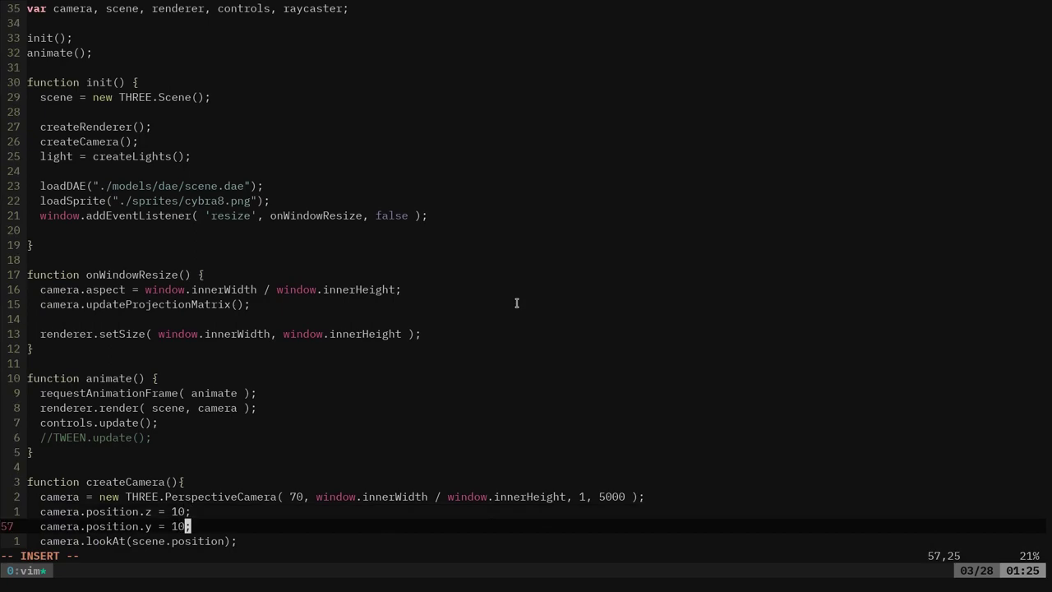
Step: Save main.js and reload the page in the browser
key(Escape)
text(:w)
key(Return)
key(alt+Tab)
key(F5)
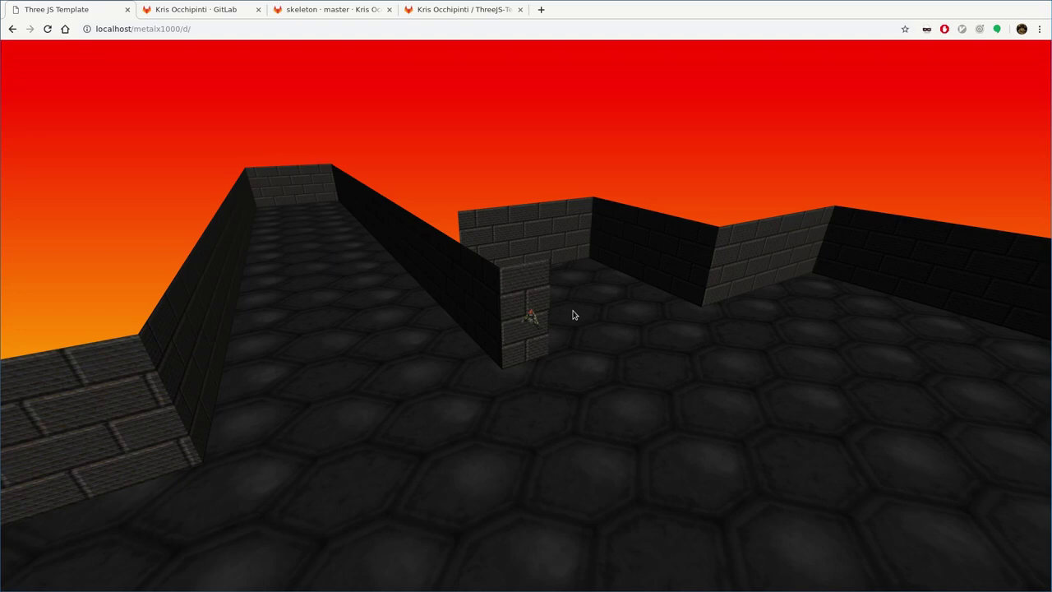
key(super)
Step: Launch Blender and move the level plane 12.809 units along Y in top view
text(ble)
key(Return)
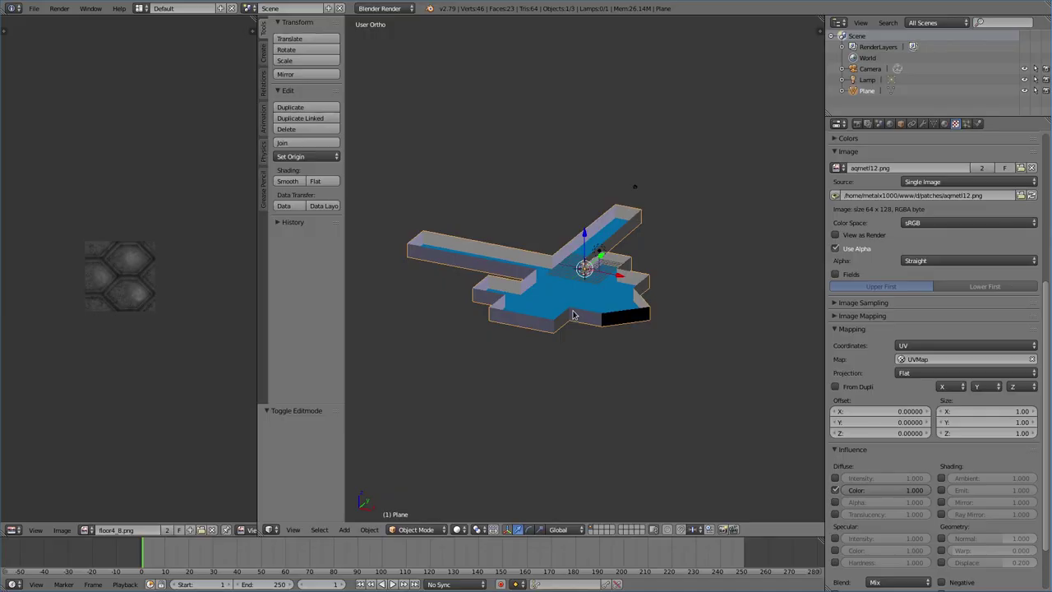
key(KP_7)
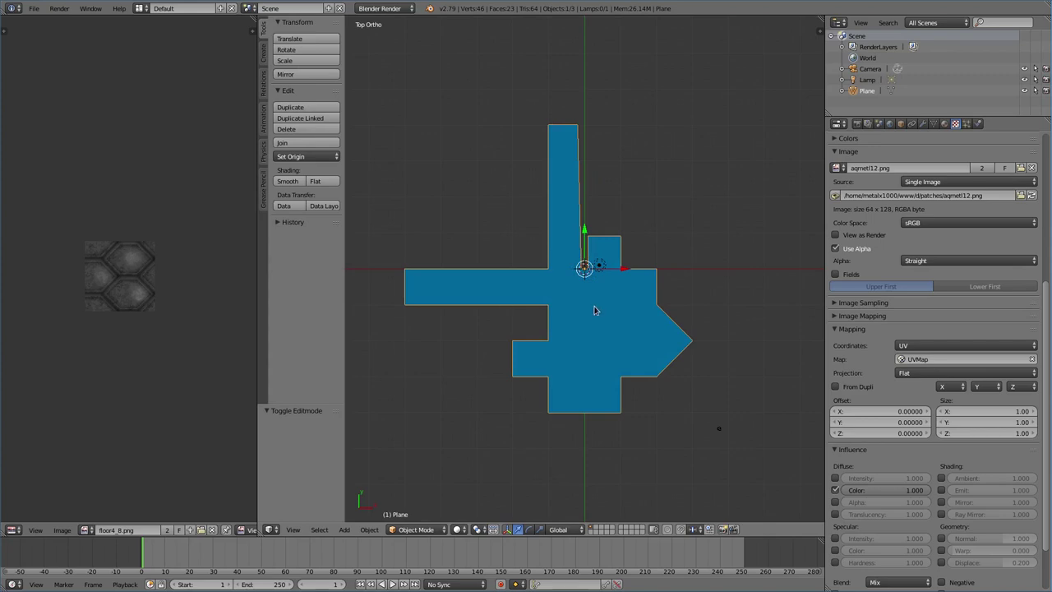
key(g)
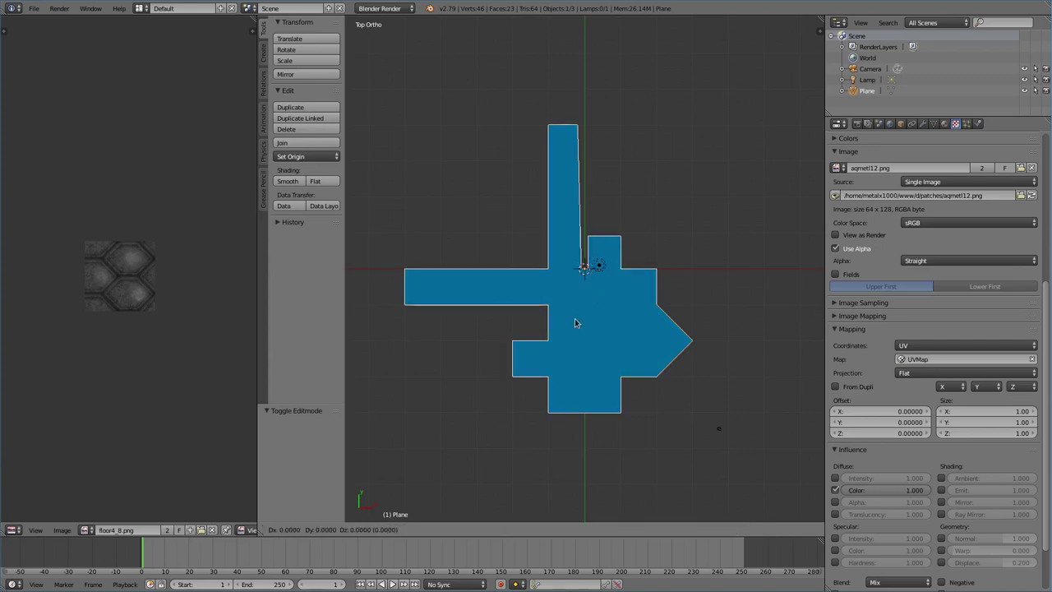
key(y)
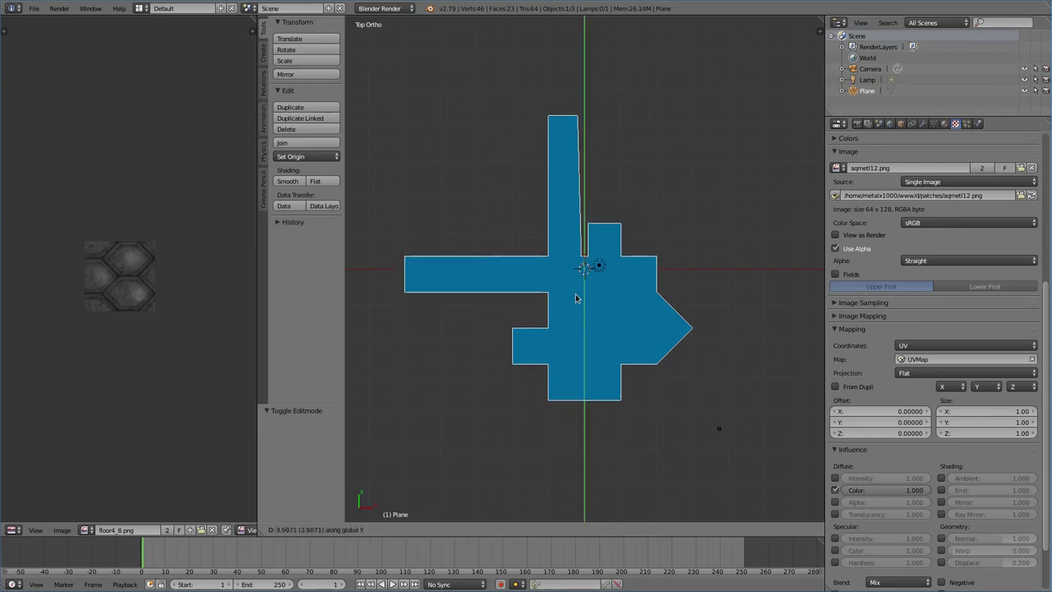
click(573, 277)
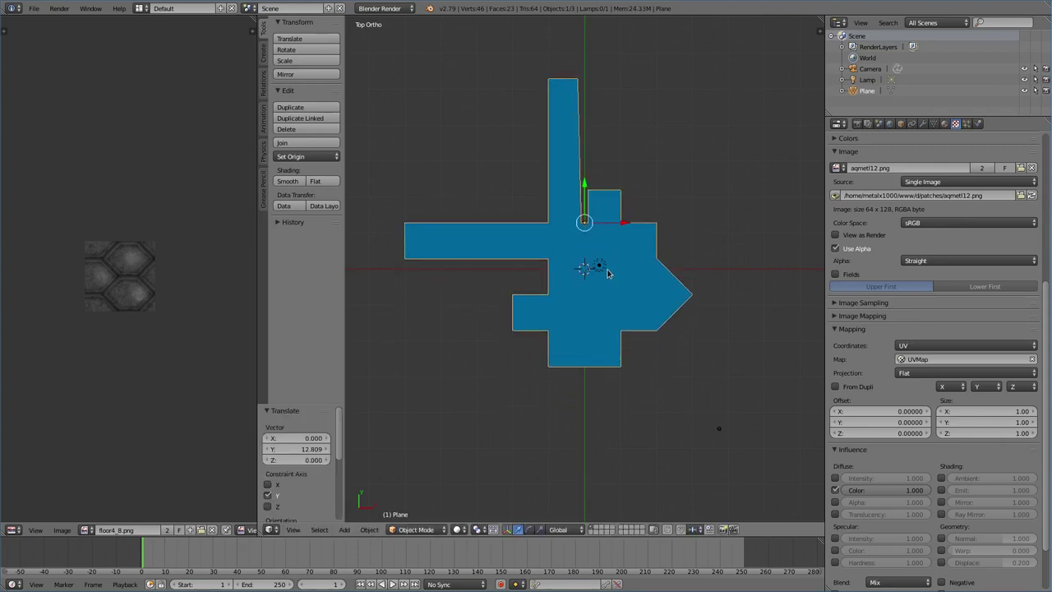
Step: Export the level as a Collada file into the recent dae folder
click(34, 8)
mouse_move(78, 229)
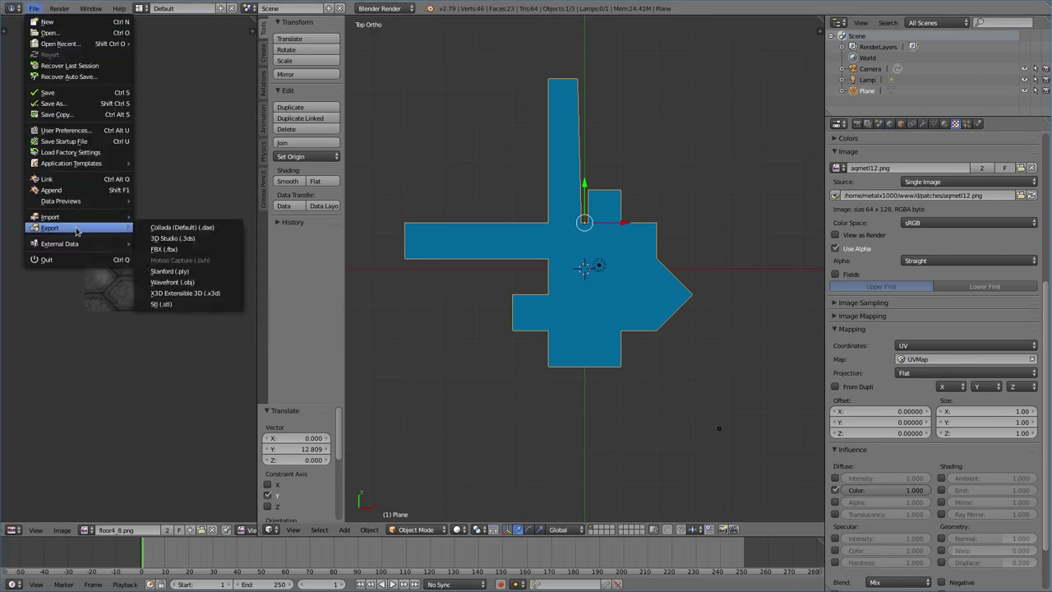
click(184, 231)
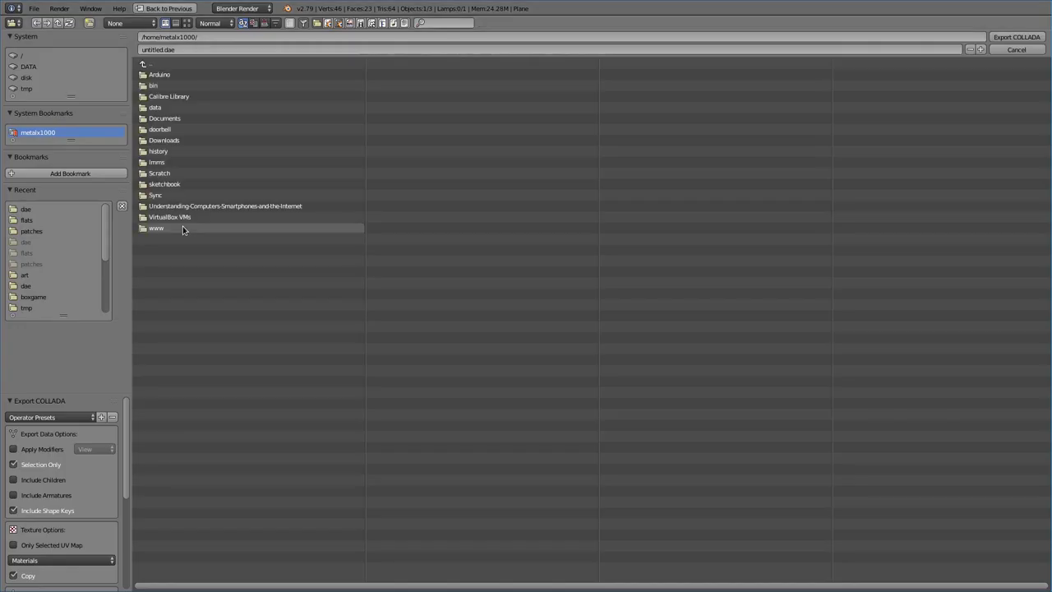
click(24, 210)
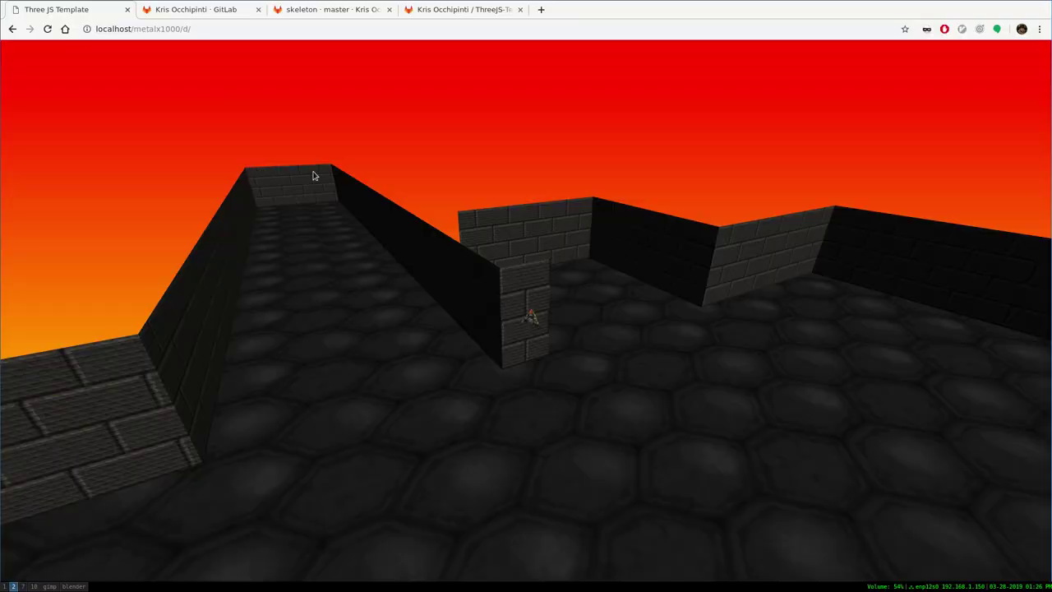
Step: Reload the page to view the cybra8 sprite among the walls, then return to main.js's loadSprite line
key(F5)
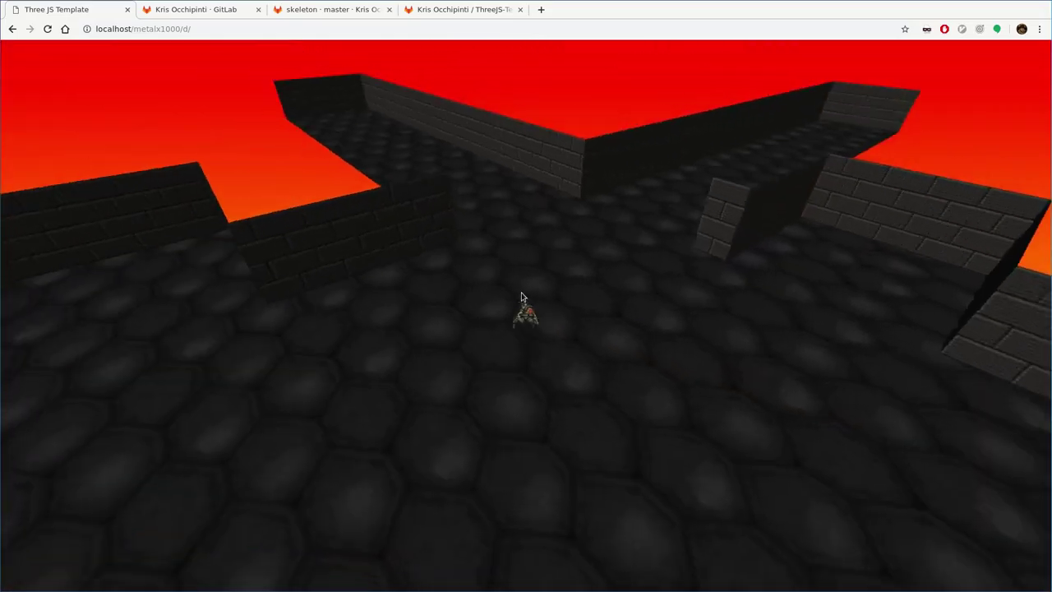
drag(521, 297, 852, 252)
key(alt+Tab)
key(k)
key(k)
key(k)
key(k)
key(k)
key(k)
key(k)
key(k)
key(k)
key(k)
key(k)
key(k)
key(k)
key(k)
key(k)
key(k)
key(k)
key(k)
key(k)
key(k)
key(k)
key(h)
key(h)
key(h)
key(h)
key(h)
key(h)
key(h)
key(h)
key(h)
key(h)
key(h)
key(h)
key(h)
key(h)
key(h)
key(h)
key(h)
key(h)
key(h)
key(h)
key(h)
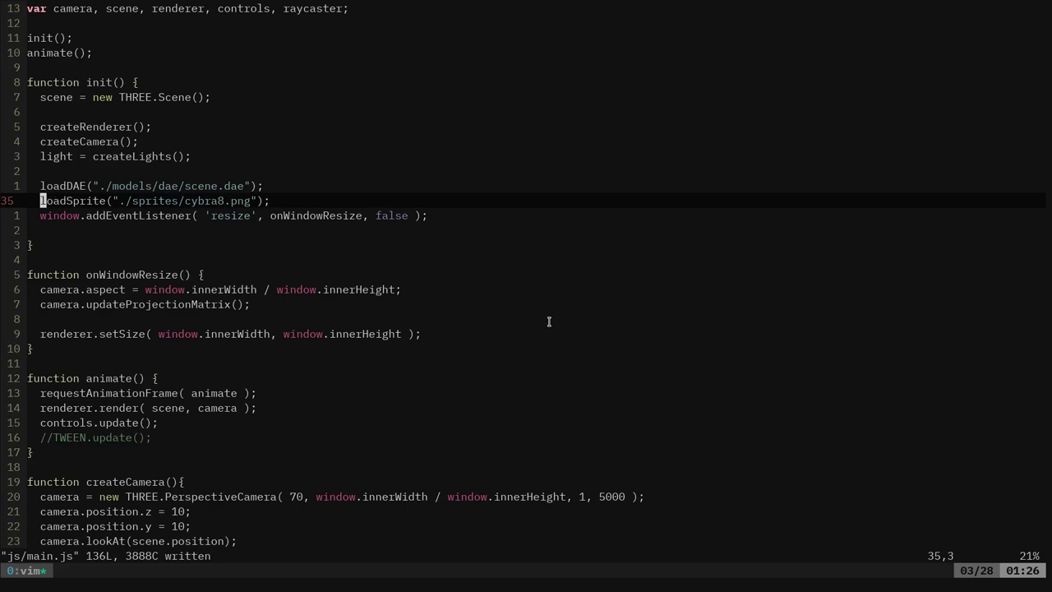
Step: Assign the loaded sprite to sp1 and add sp1.scale.y=4; and sp1.scale.x=4; lines
text(isp1)
text( =)
key(Escape)
text(osp)
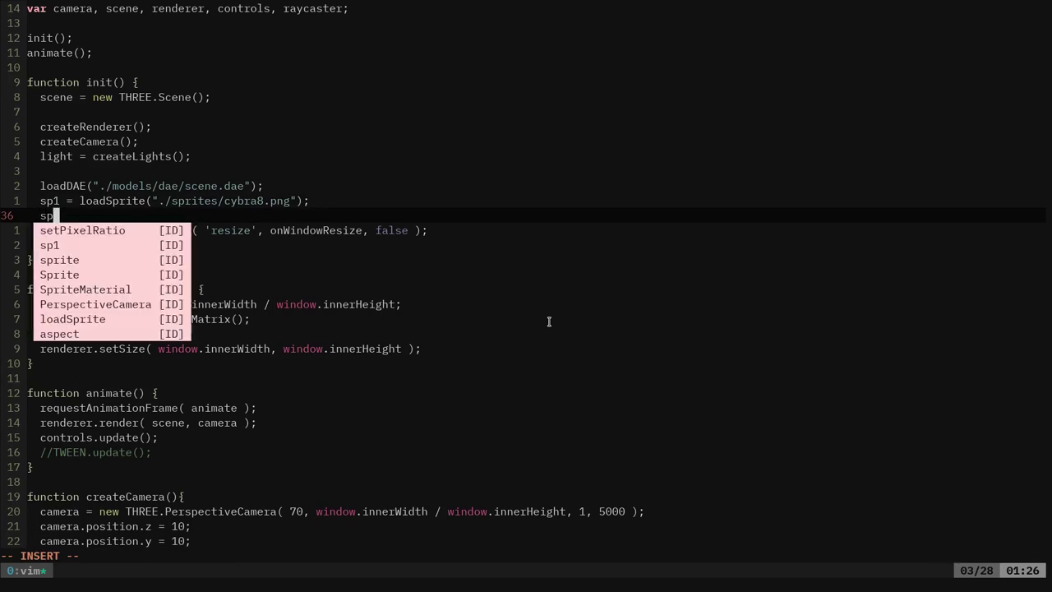
text(1.s)
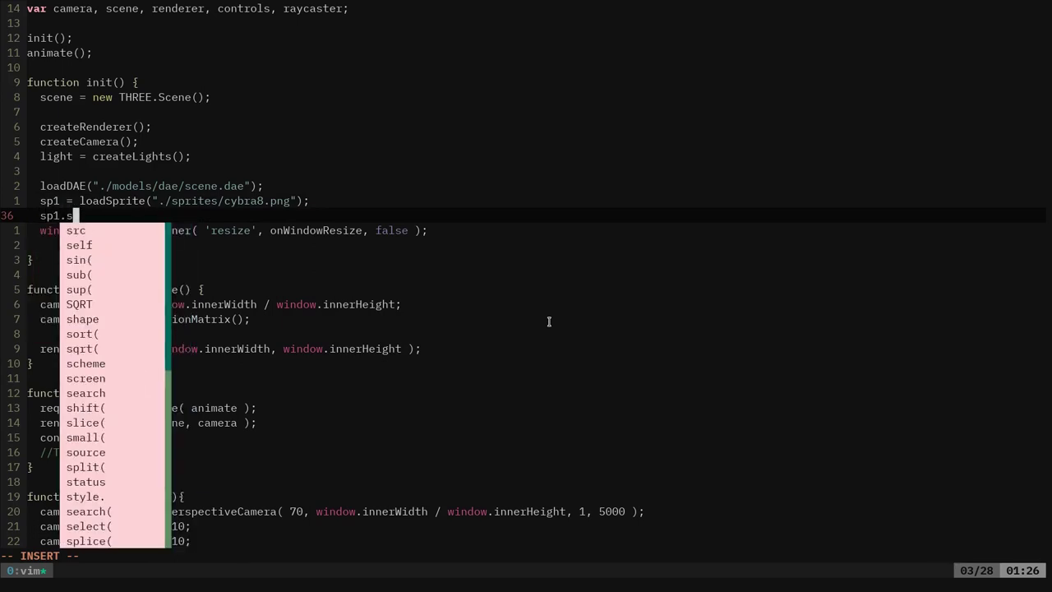
text(cale.)
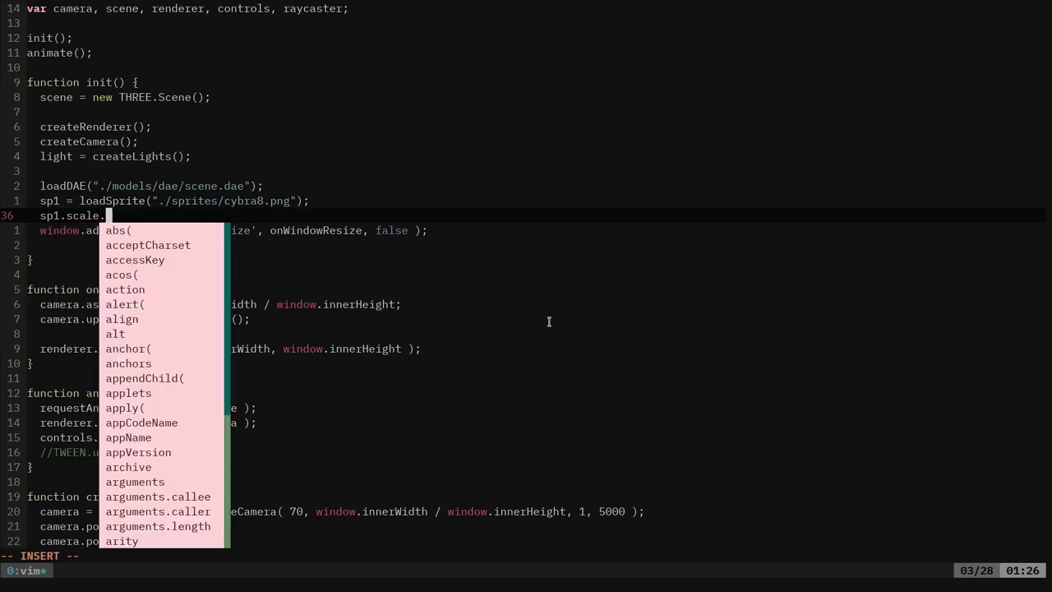
text(y)
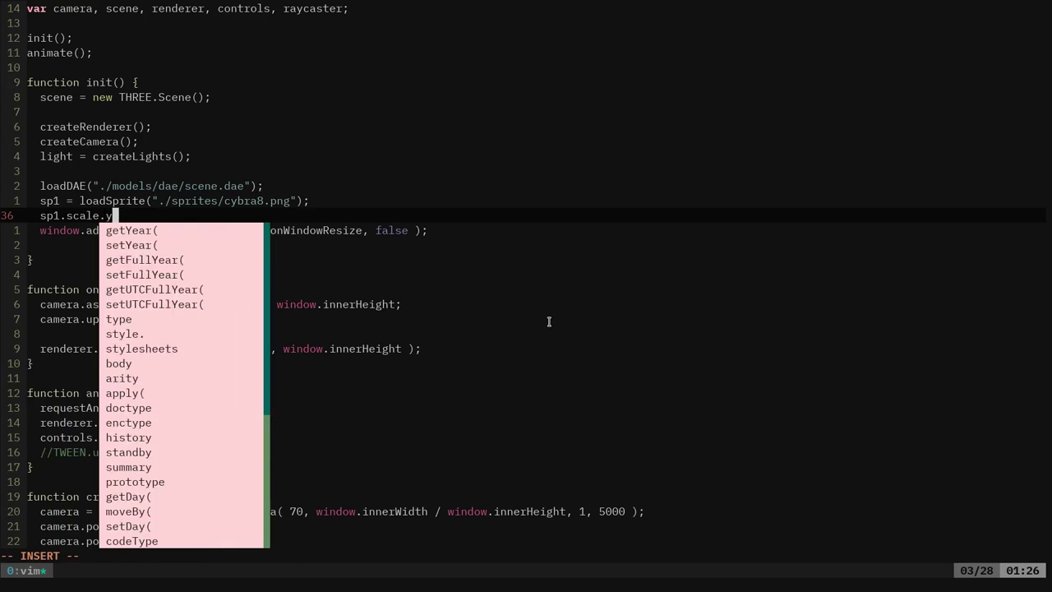
text(=4;)
key(Escape)
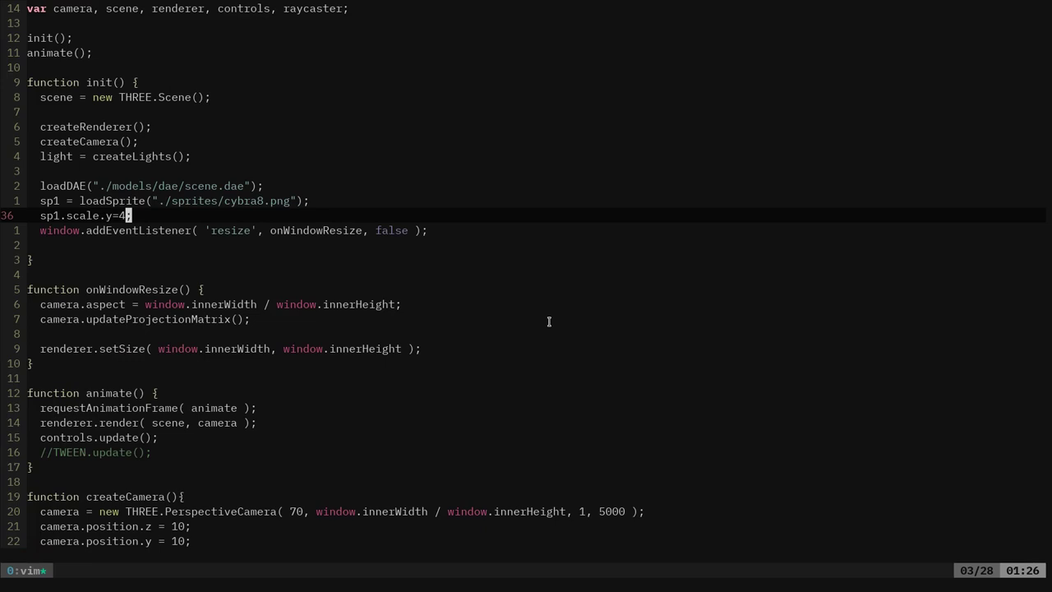
key(y)
key(y)
key(p)
key(l)
key(f)
key(y)
text(s)
text(x=4;)
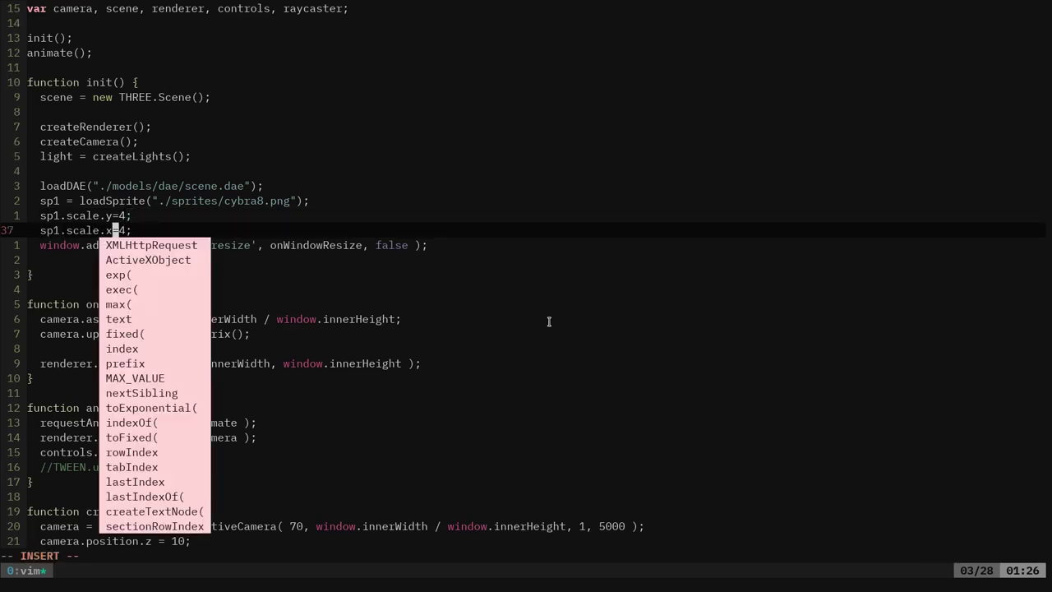
key(Escape)
key(alt+Tab)
Step: Reload the level and orbit to see the larger monster among the walls
key(F5)
drag(549, 321, 523, 335)
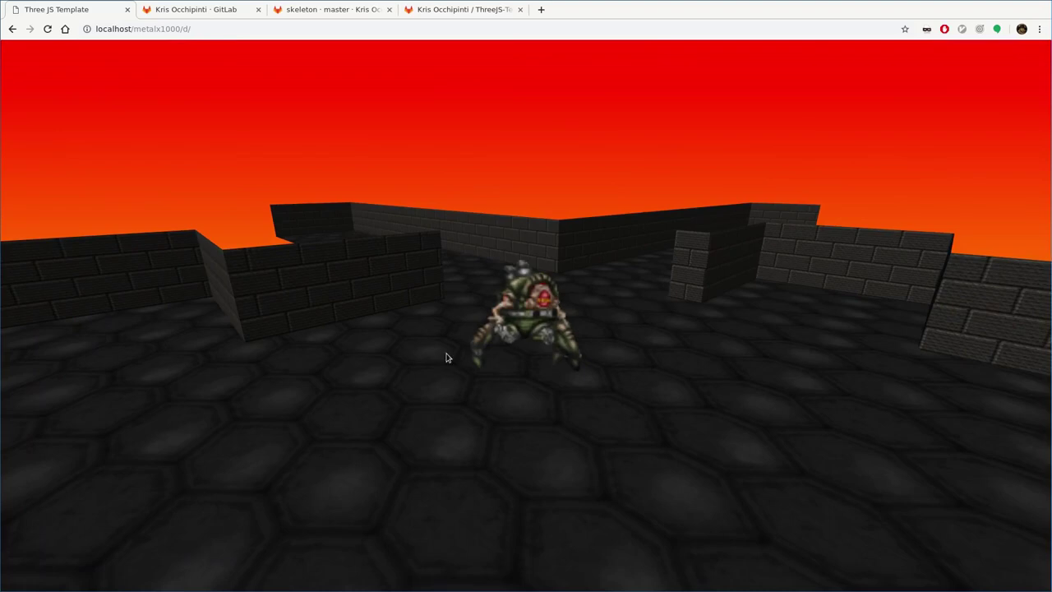
drag(596, 404, 589, 365)
Step: Add sp2=sp1.clone(); and scene.add(sp2); lines below the sprite scale lines
key(alt+Tab)
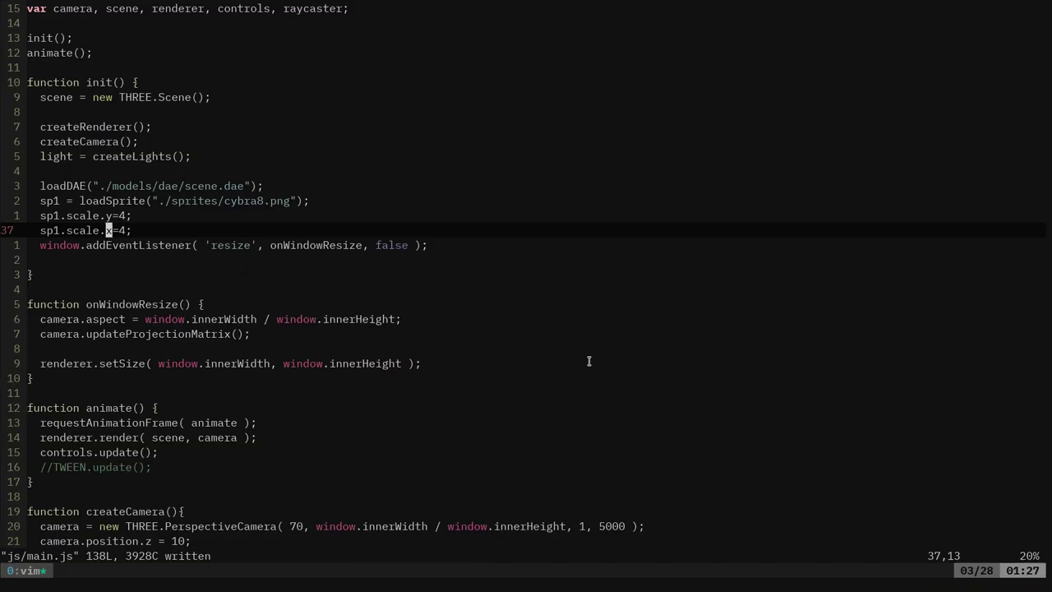
key(k)
key(k)
key(k)
key(o)
key(Down)
key(Down)
key(Down)
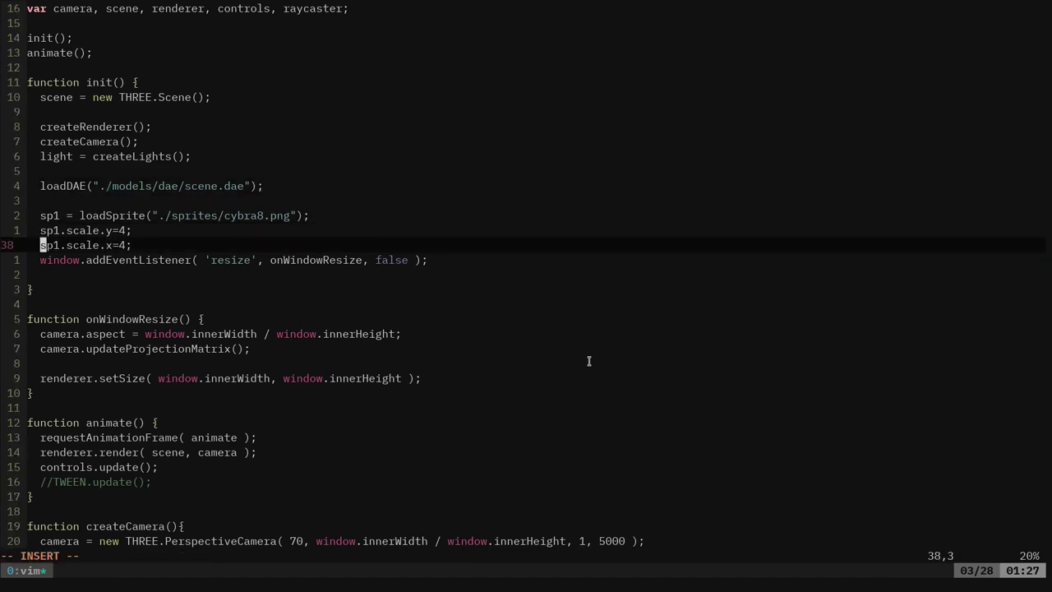
key(Escape)
key(o)
key(Return)
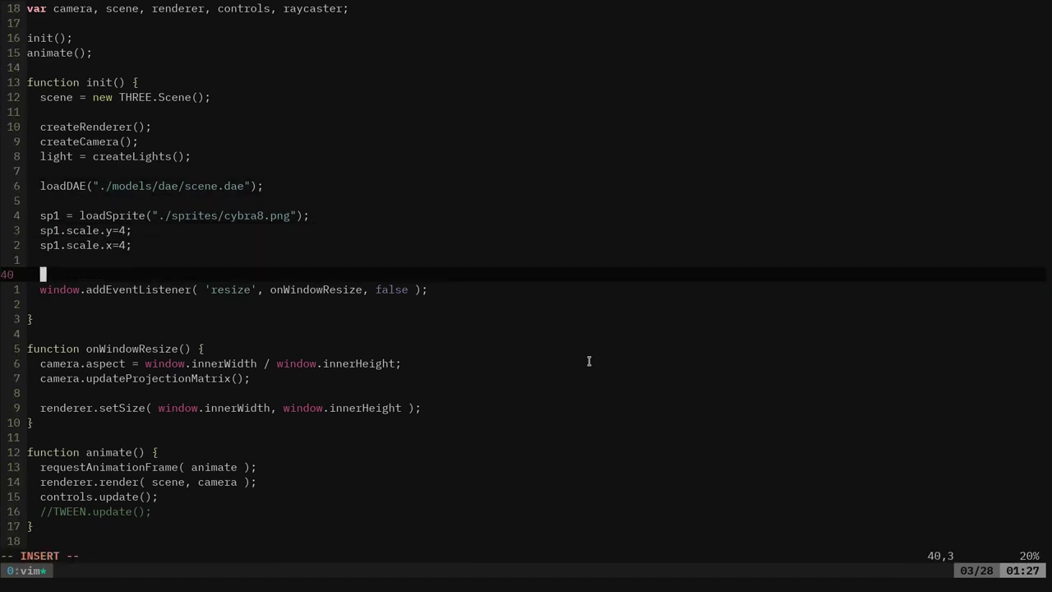
text(sp2=sp1.clone)
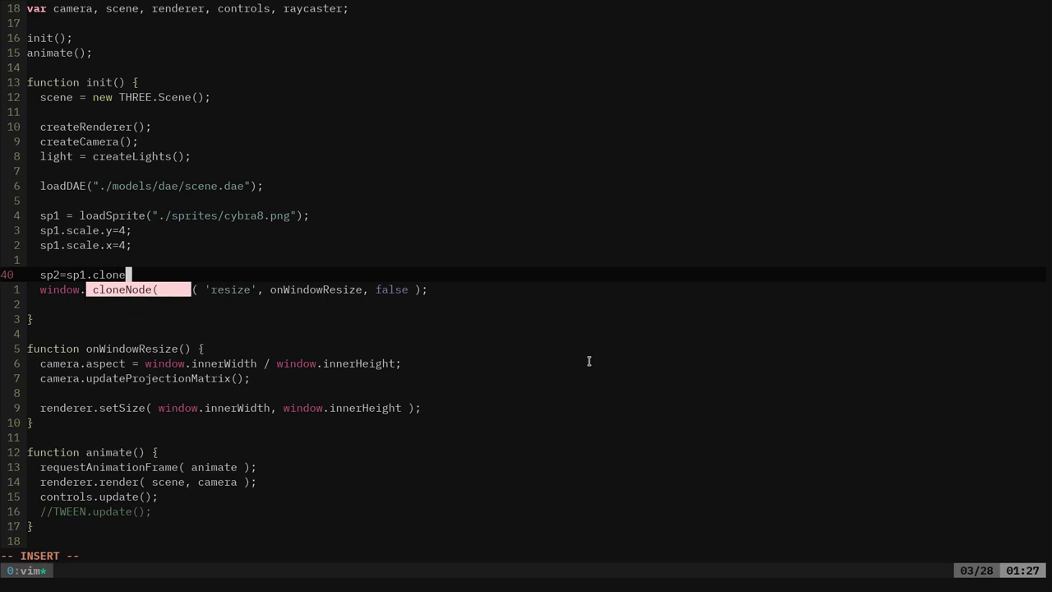
text(();)
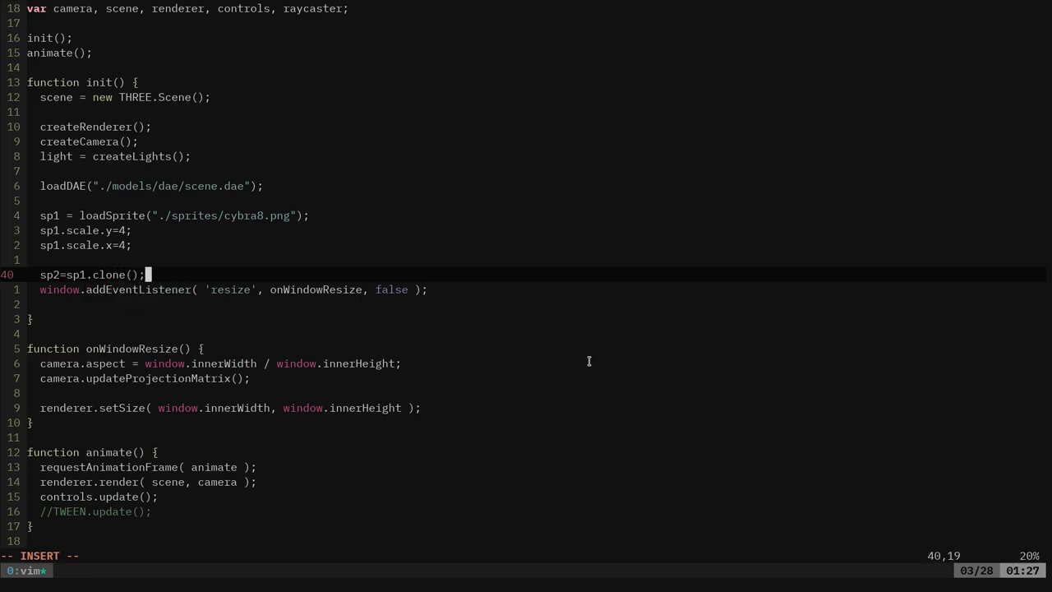
key(Return)
text(scene)
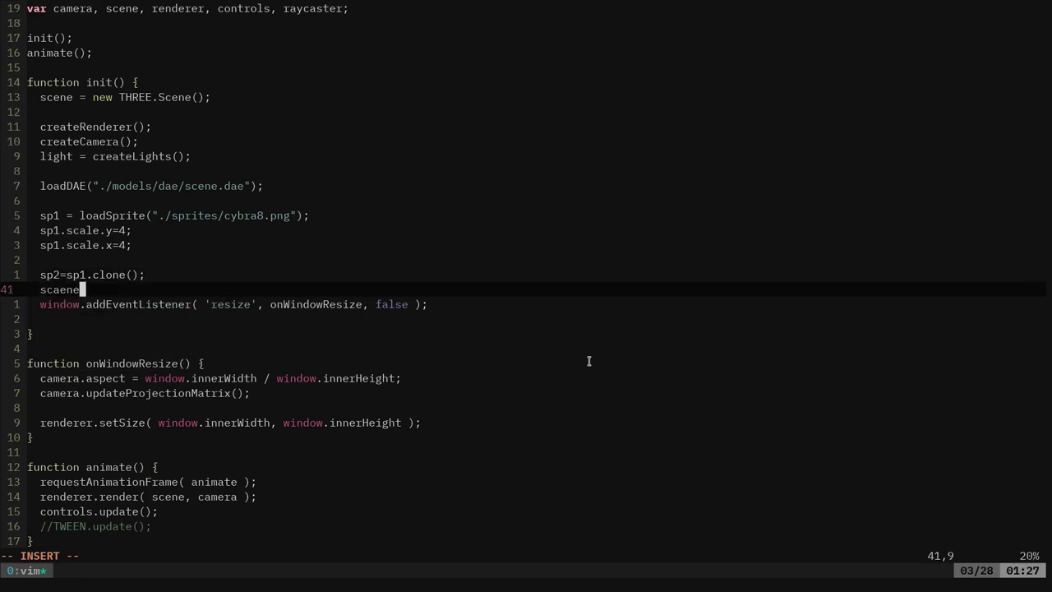
text(.add)
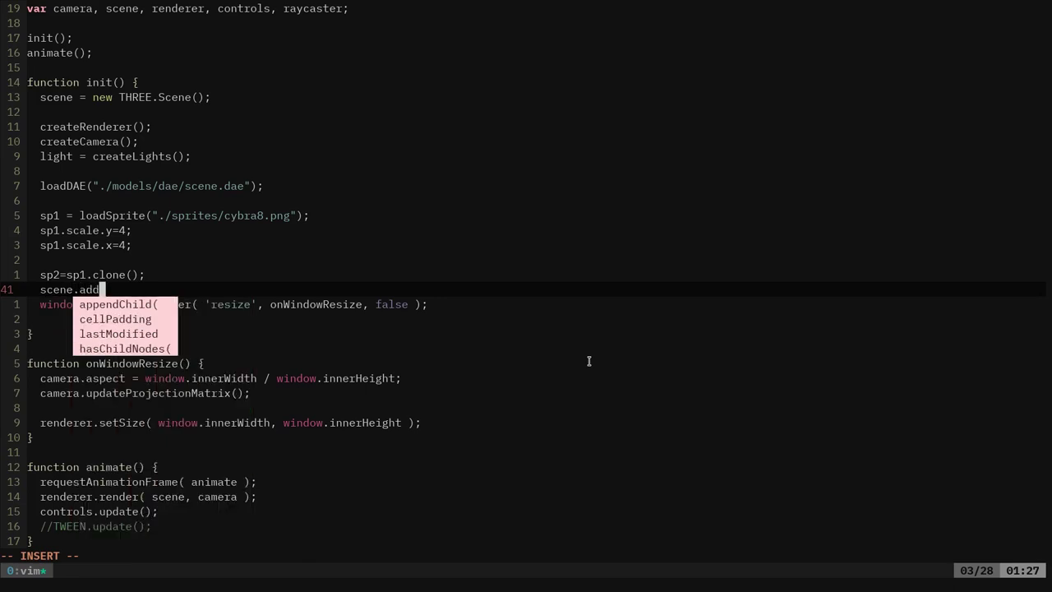
text((sp2)
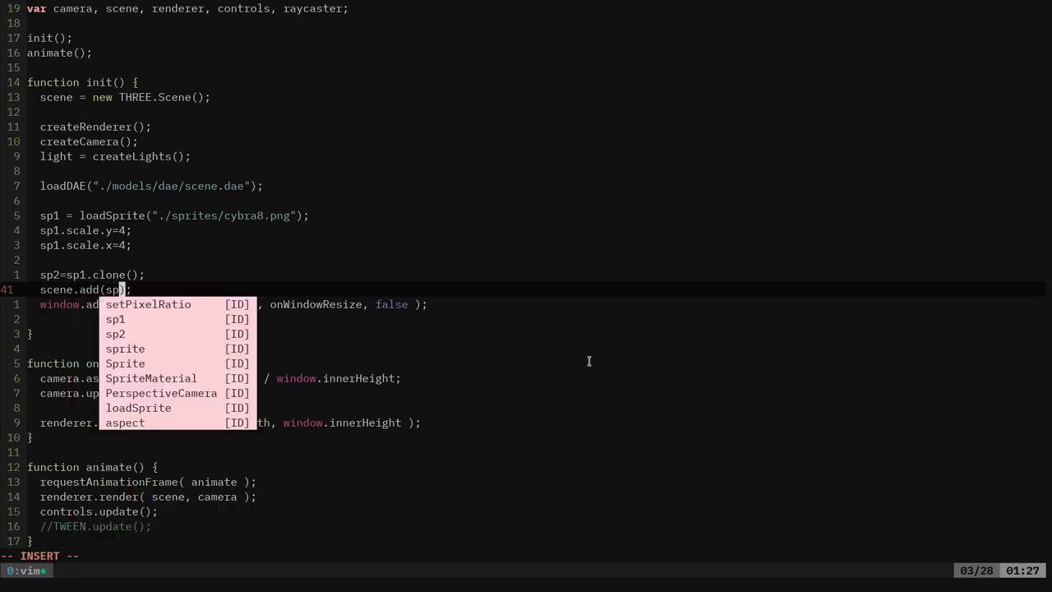
text();)
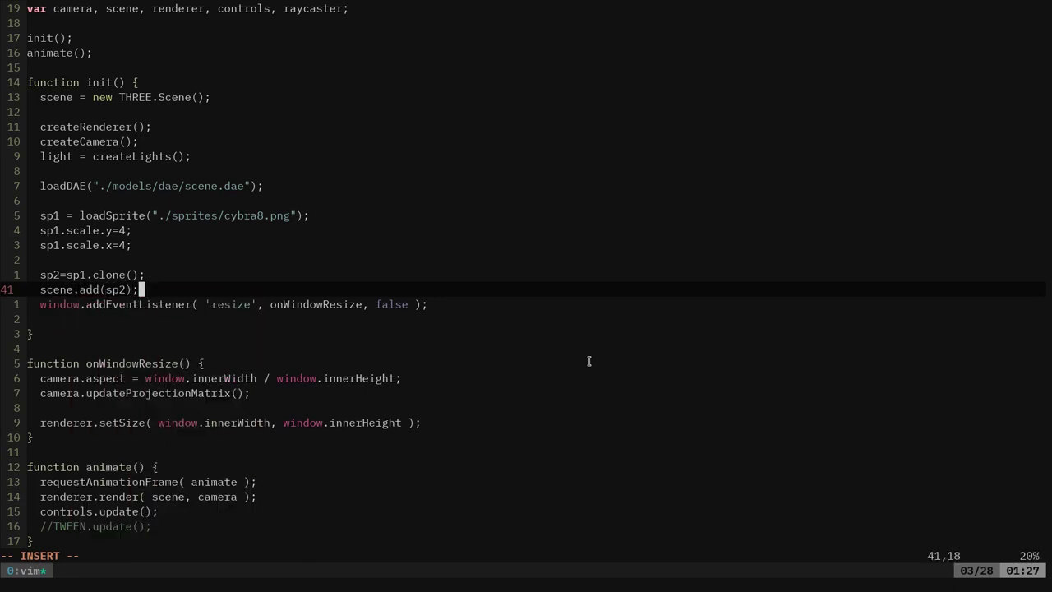
key(Return)
Step: Insert sp2.position.y=10 below the clone line and save main.js
key(Up)
key(Up)
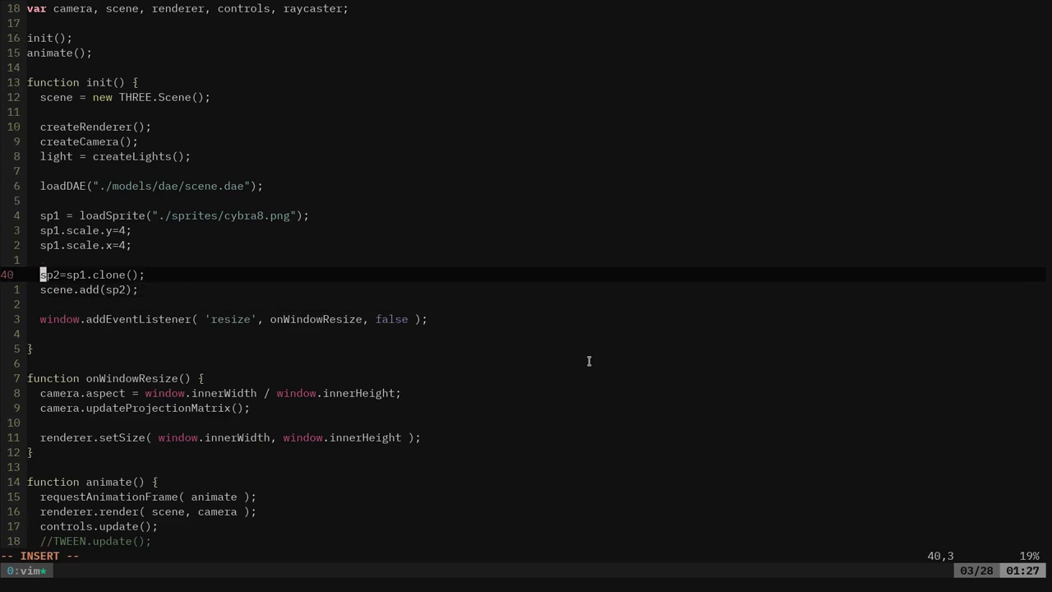
key(End)
key(Return)
text(sp2)
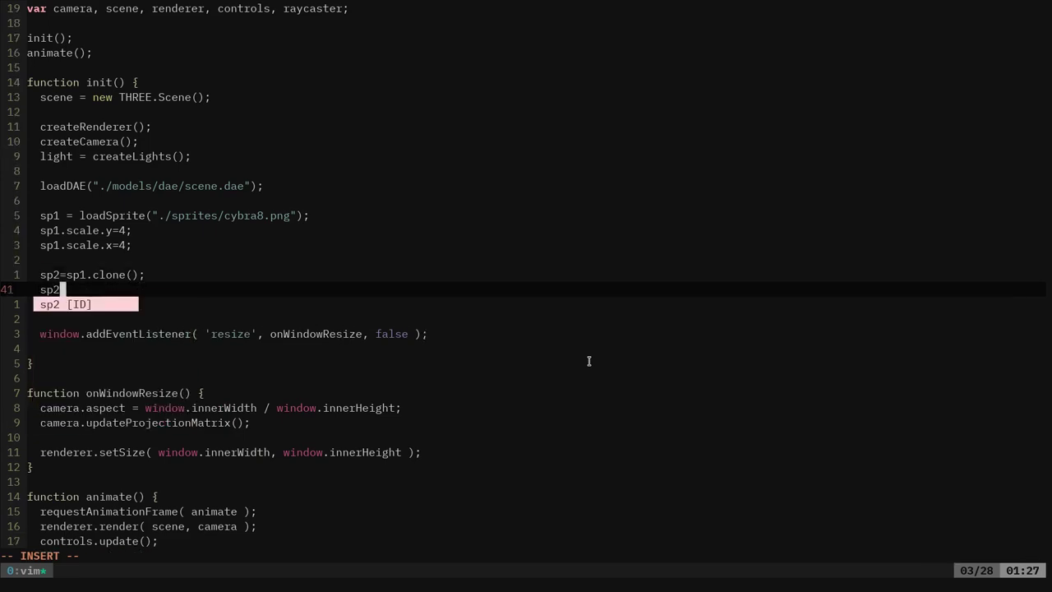
text(.position)
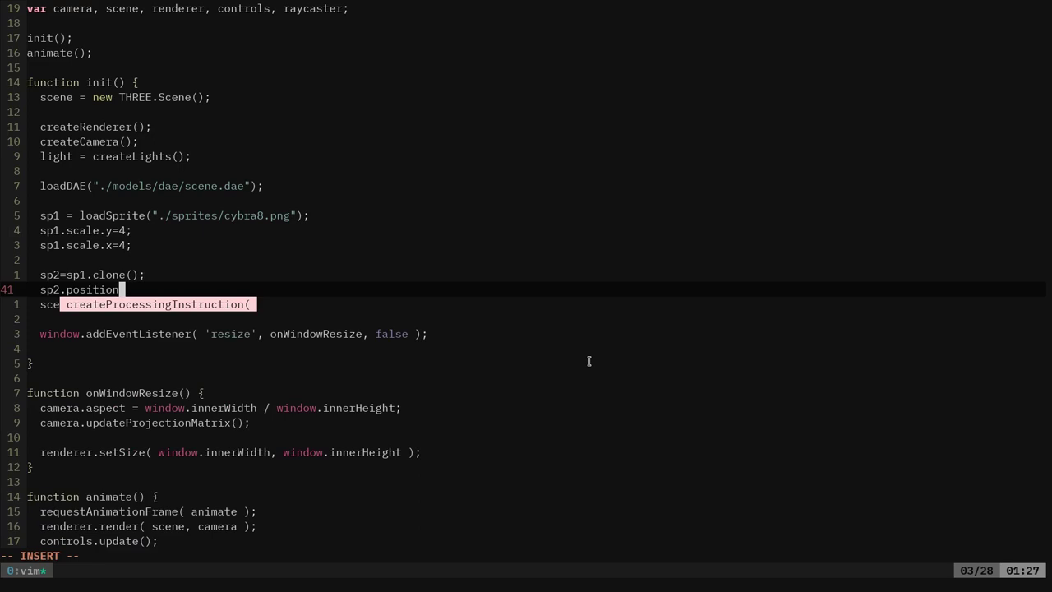
text(.y)
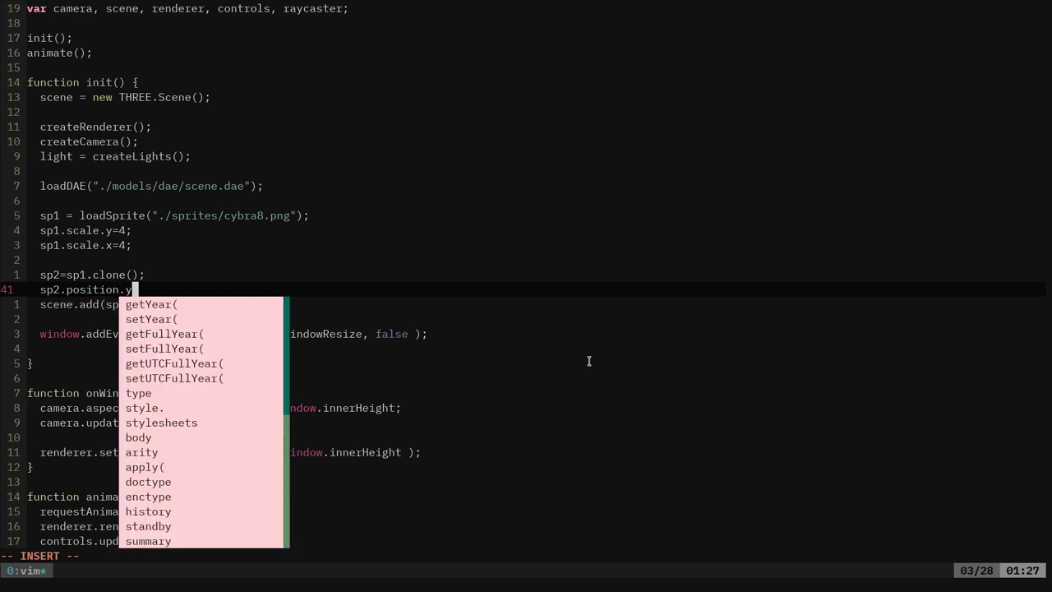
text(=10;)
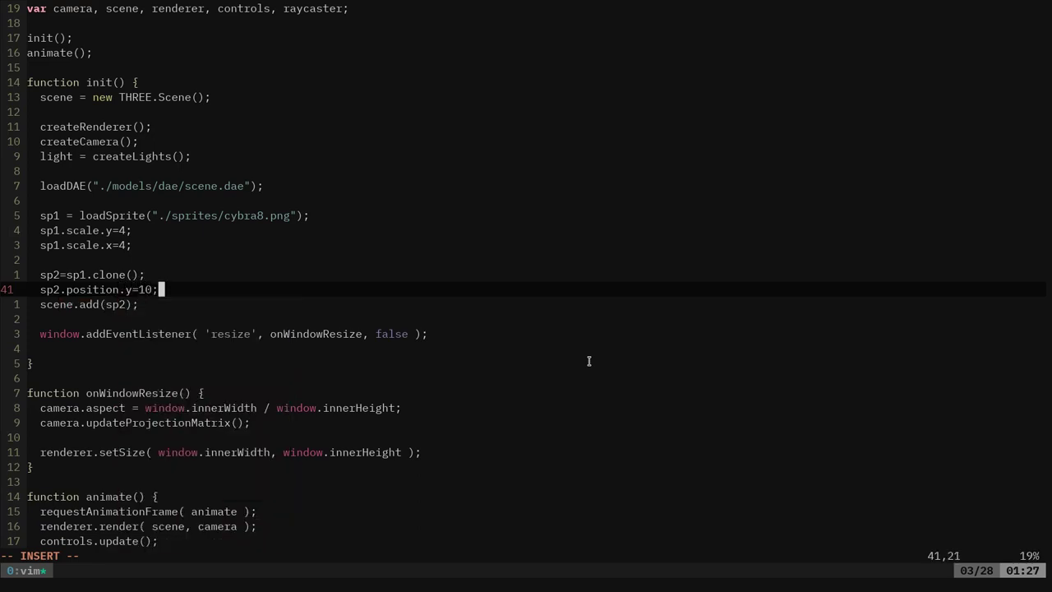
key(Escape)
text(:w)
key(Return)
key(alt+Tab)
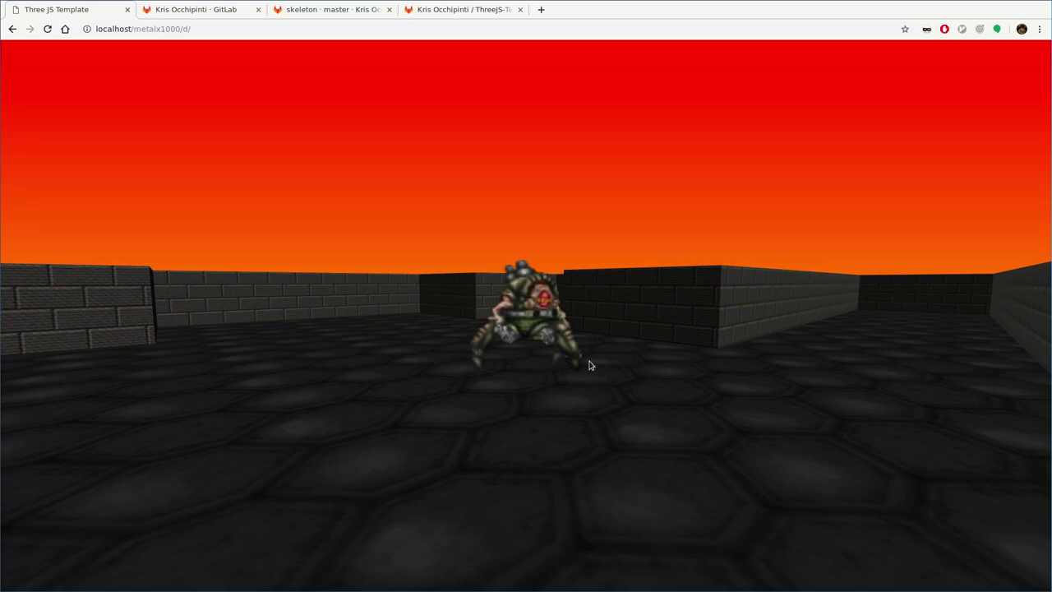
Step: Reload to view the raised clone, then change sp2.position.y to sp2.position.x
key(F5)
drag(618, 364, 446, 300)
key(alt+Tab)
key(h)
key(h)
key(h)
key(h)
key(s)
key(ctrl+x)
key(ctrl+o)
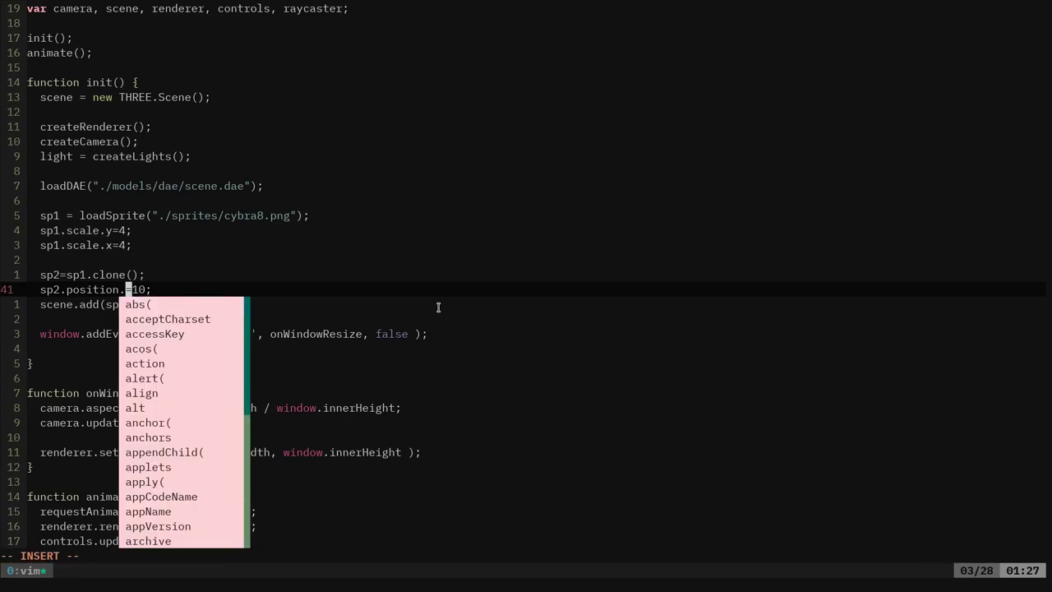
text(x)
key(Escape)
Step: Save main.js, reload the level showing two monsters side by side, and return to Vim
key(alt+Tab)
key(F5)
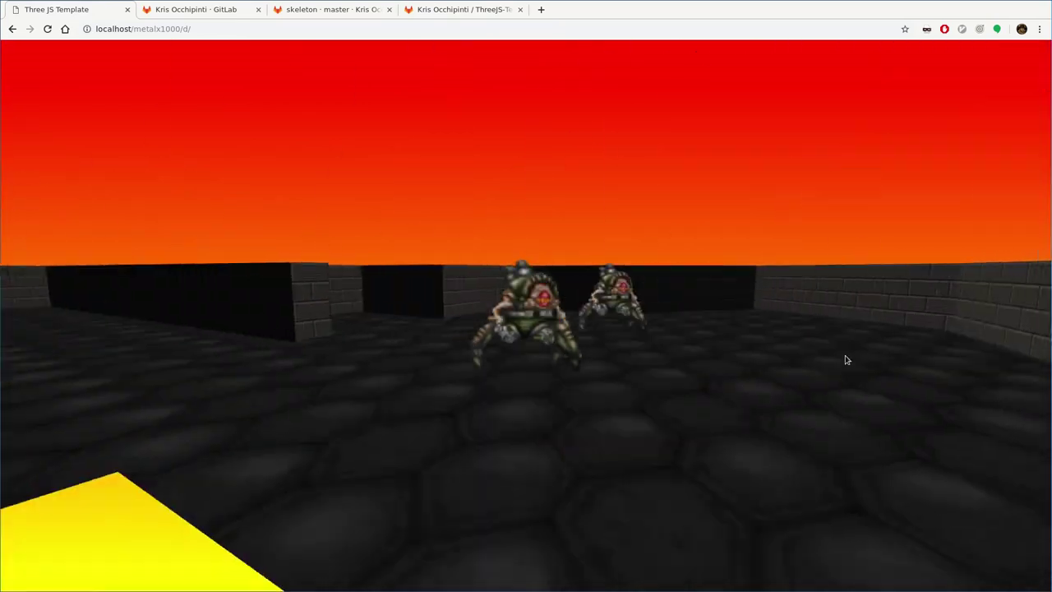
key(alt+Tab)
key(k)
key(k)
key(k)
key(k)
key(k)
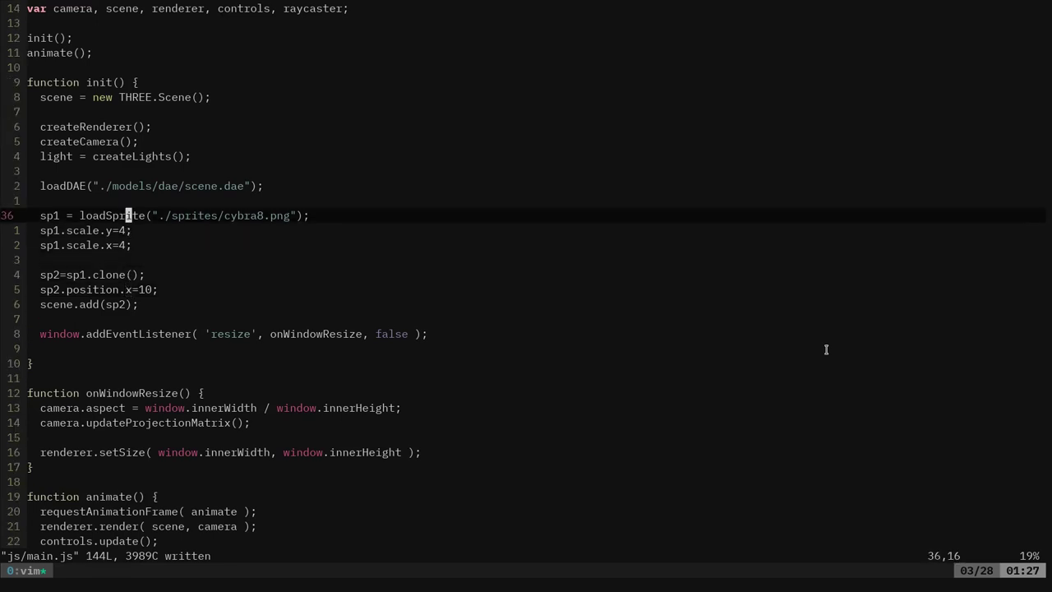
Step: Duplicate the sp1 sprite block and rename the copy's variables to sp3
key(k)
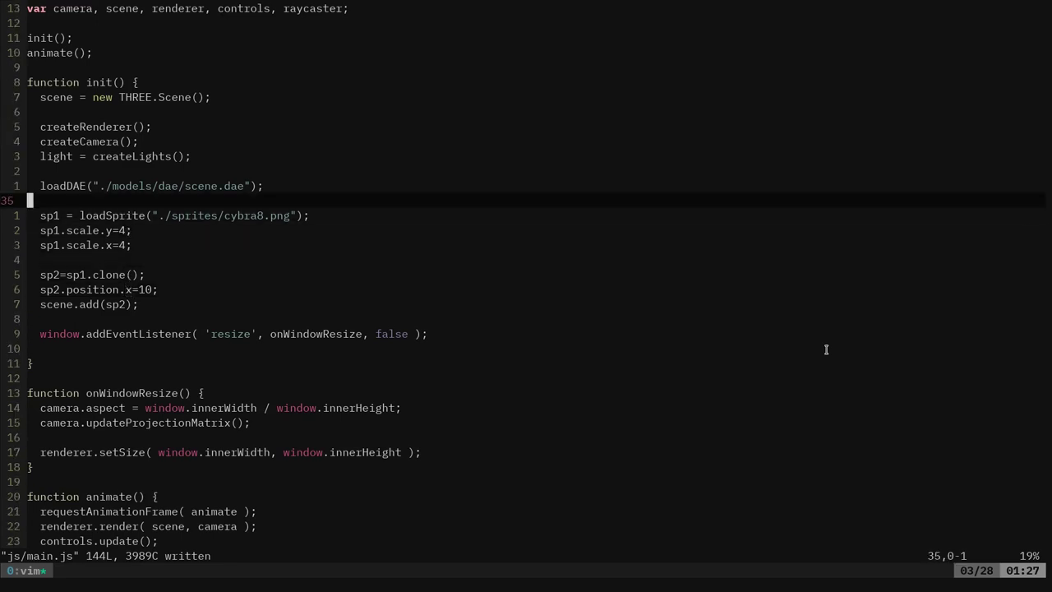
key(y)
key(braceright)
key(shift+p)
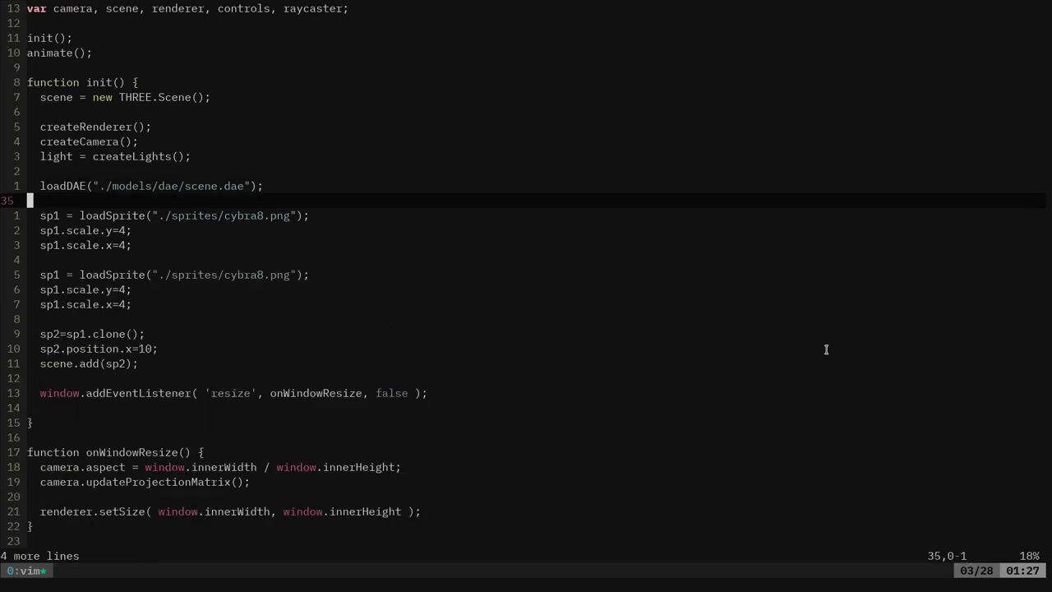
key(j)
key(l)
key(l)
key(i)
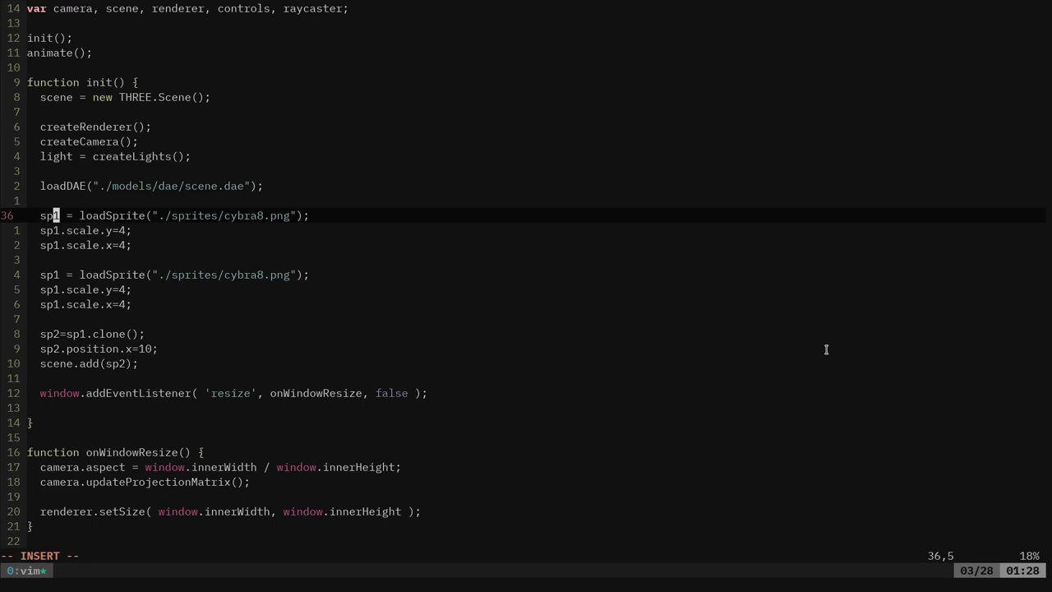
key(Delete)
text(3)
key(Down)
key(Left)
key(Delete)
text(3)
key(Down)
key(Left)
key(Delete)
text(3)
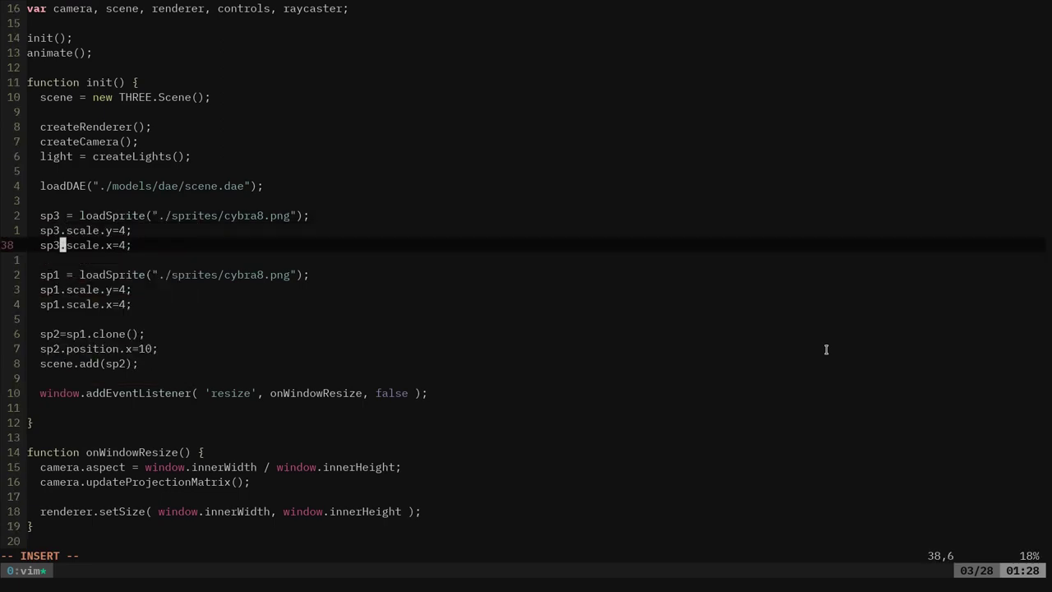
Step: Change the sp3 sprite file to ./sprites/bos2b8.png using file-name completion
key(Up)
key(Up)
key(End)
key(Left)
key(Left)
key(Left)
key(BackSpace)
key(BackSpace)
key(BackSpace)
key(BackSpace)
key(BackSpace)
key(BackSpace)
key(BackSpace)
key(BackSpace)
key(BackSpace)
key(BackSpace)
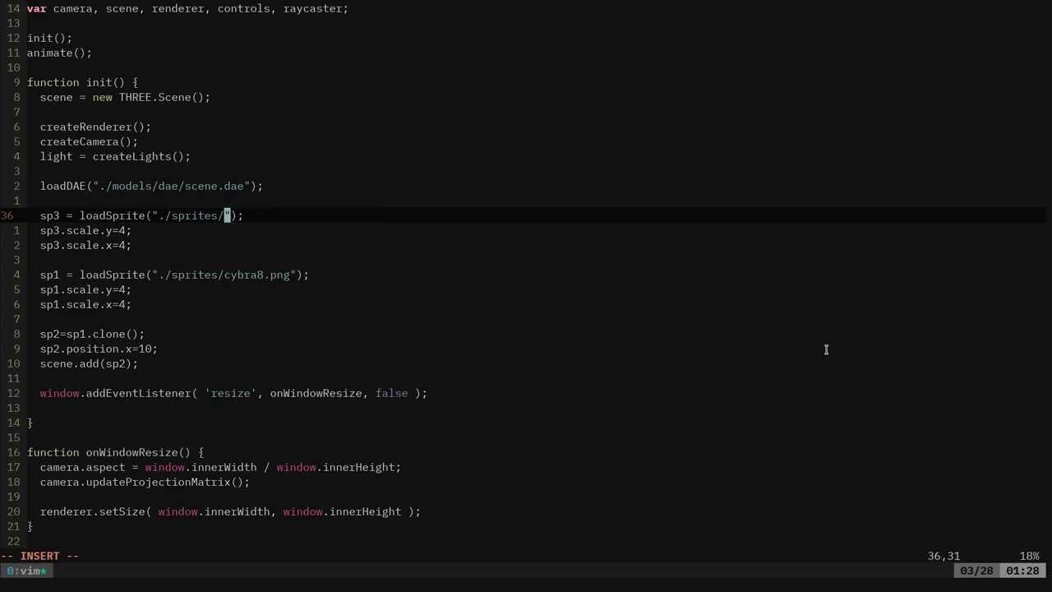
key(ctrl+x)
key(ctrl+f)
text(bo)
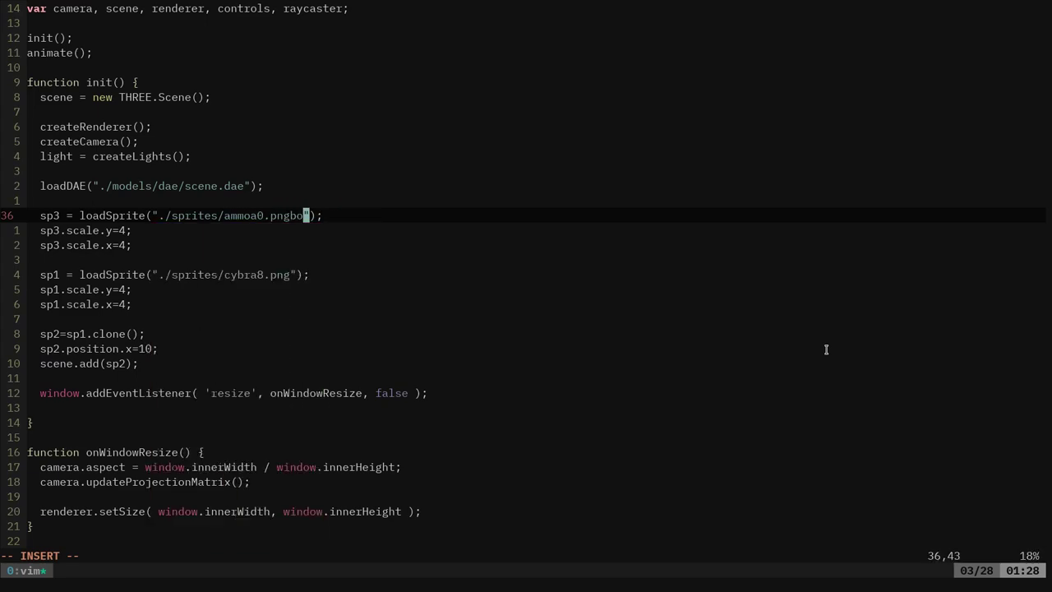
key(BackSpace)
key(BackSpace)
key(BackSpace)
key(BackSpace)
key(BackSpace)
key(BackSpace)
key(BackSpace)
key(BackSpace)
key(BackSpace)
key(BackSpace)
key(BackSpace)
key(BackSpace)
text(bo)
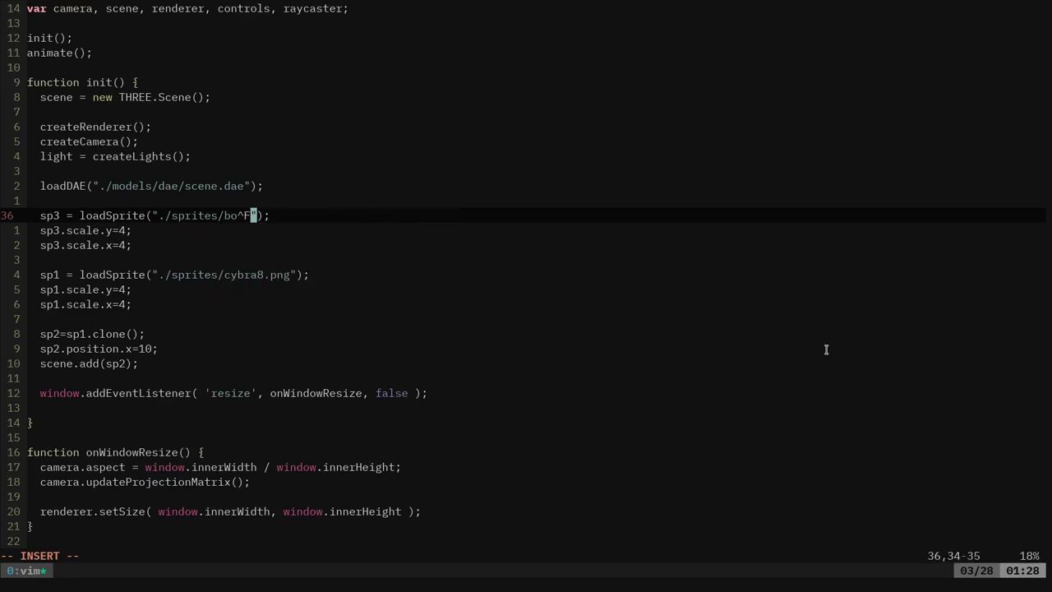
key(BackSpace)
key(BackSpace)
key(ctrl+x)
key(ctrl+f)
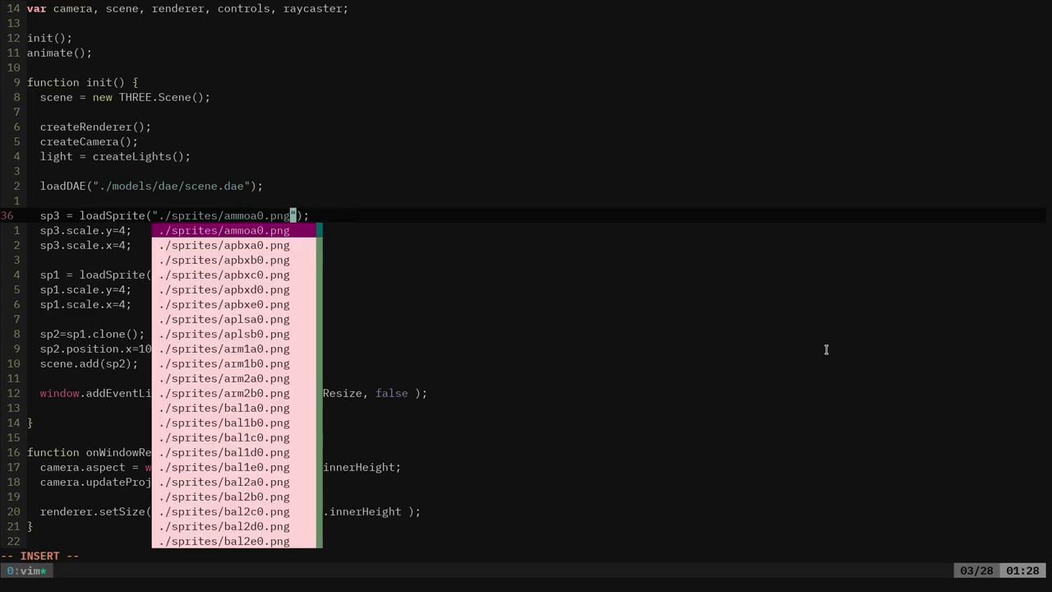
key(Page_Down)
key(Page_Down)
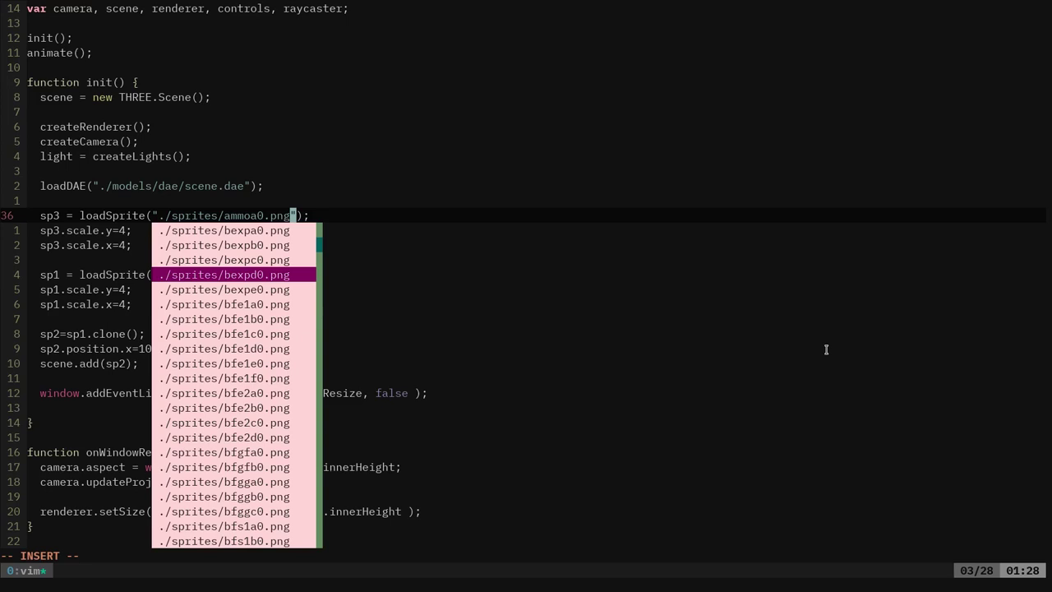
key(Page_Down)
key(ctrl+n)
key(ctrl+n)
key(ctrl+n)
key(ctrl+n)
key(ctrl+n)
key(ctrl+n)
key(ctrl+n)
key(ctrl+n)
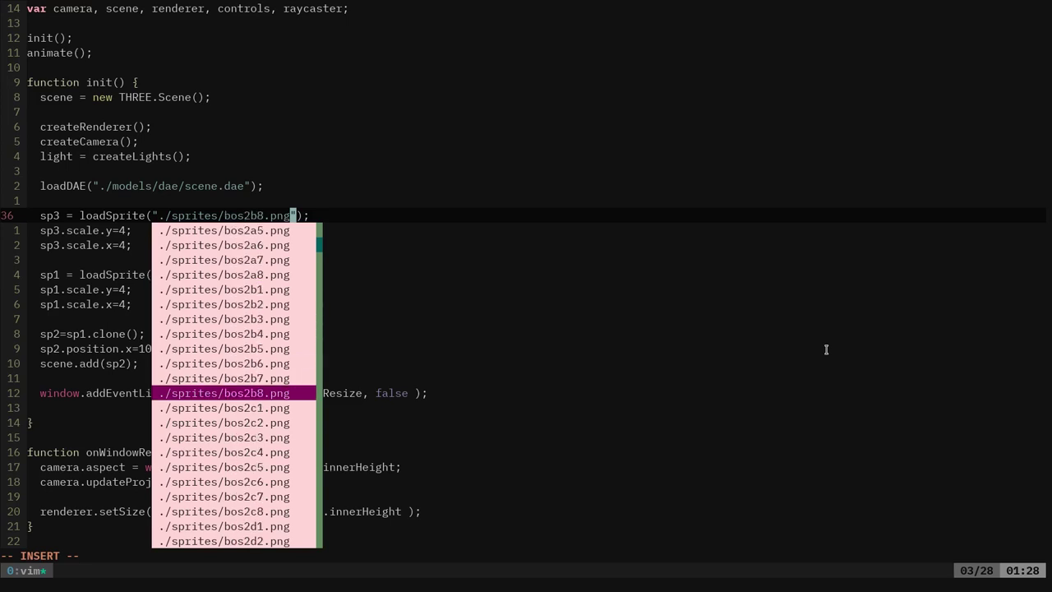
key(Right)
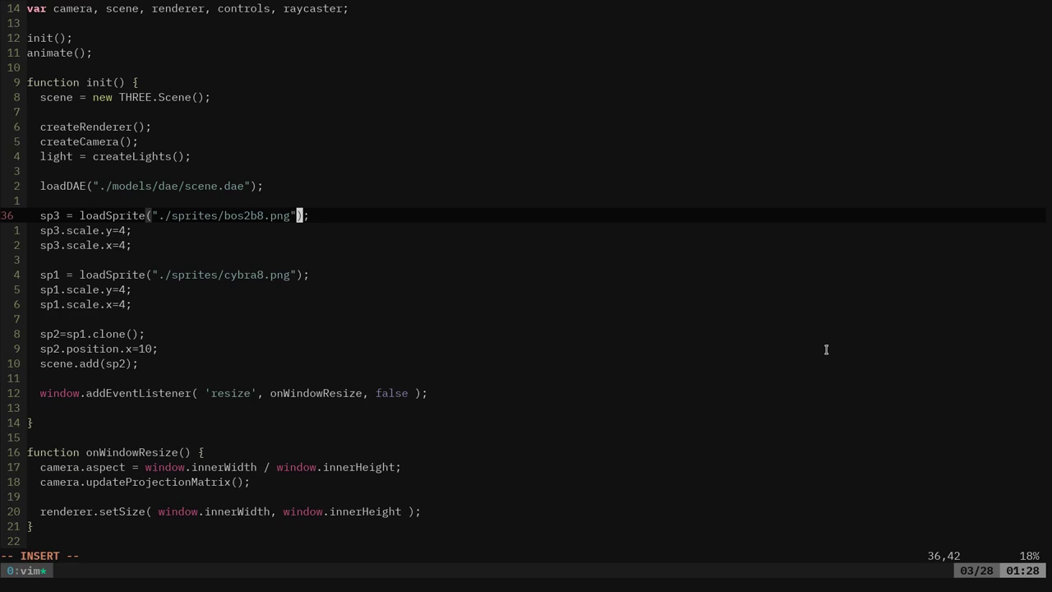
Step: Add sp3.position.z=10;, save main.js and reload the level page
key(Escape)
key(j)
key(j)
key(k)
text(osp)
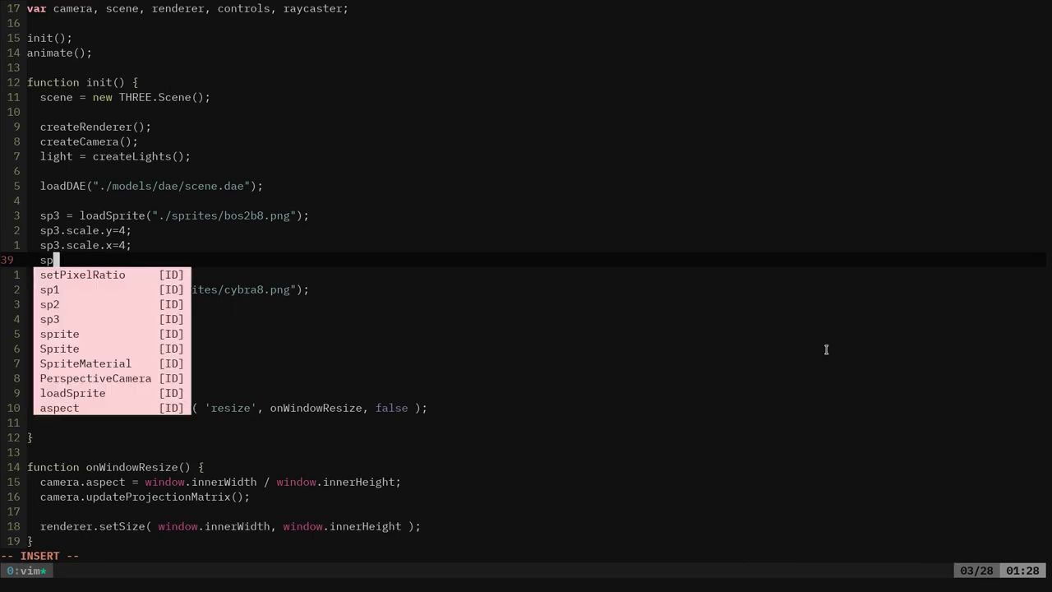
text(3.)
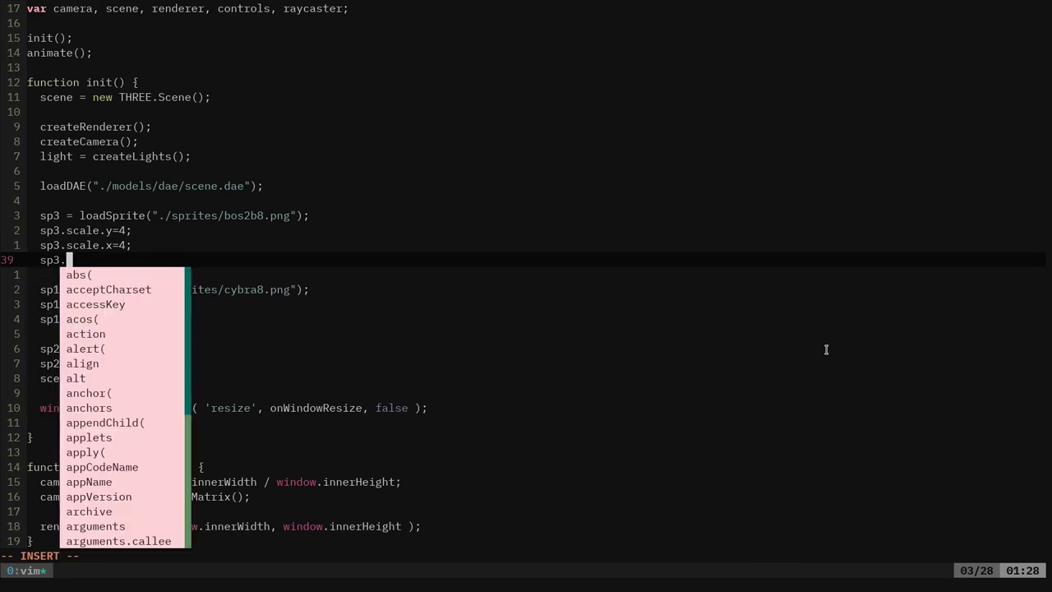
text(position)
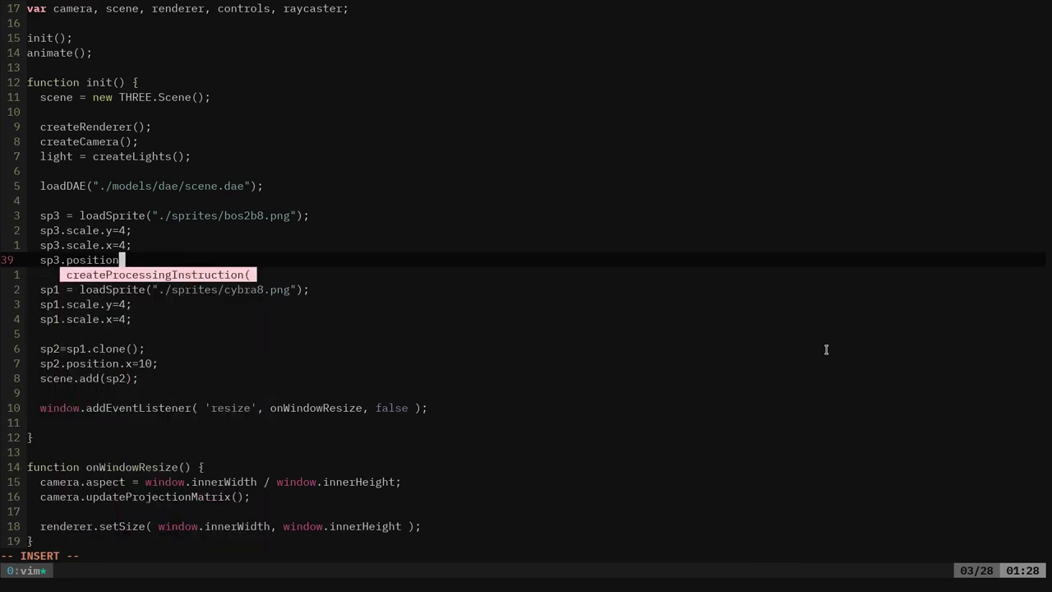
text(.x)
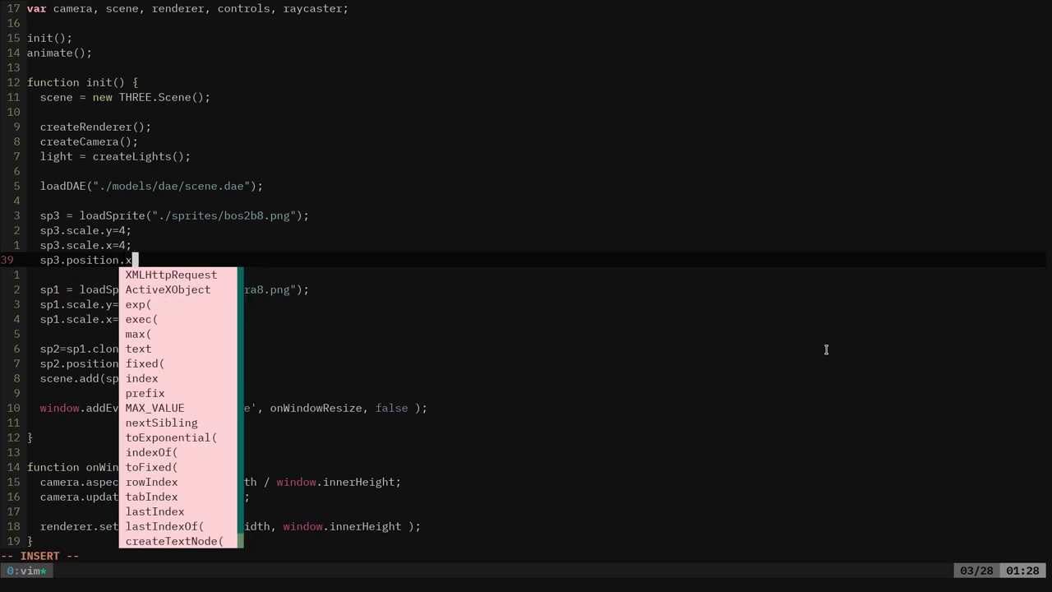
text(=)
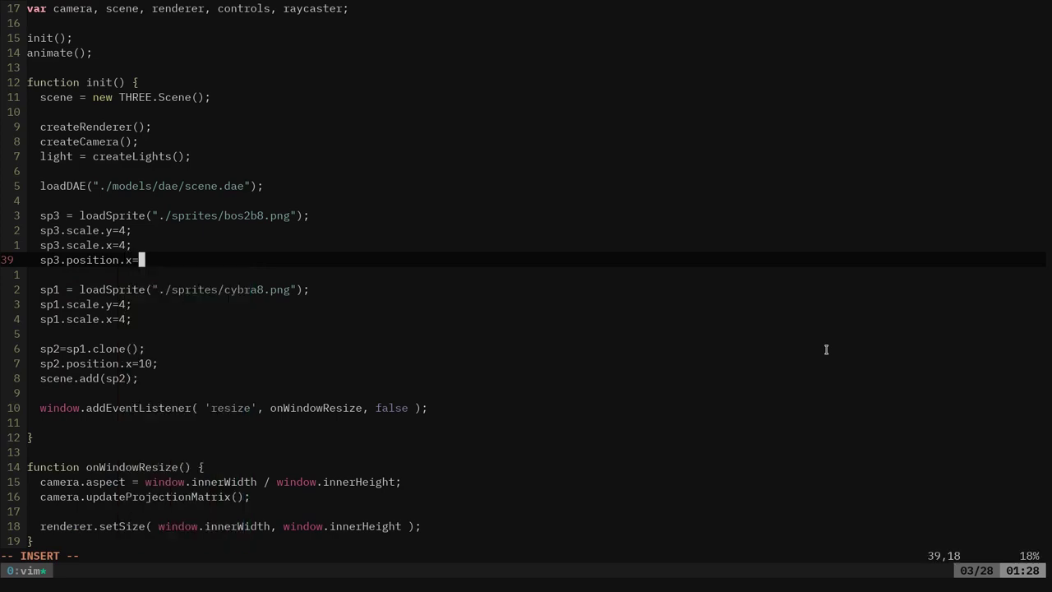
key(BackSpace)
key(BackSpace)
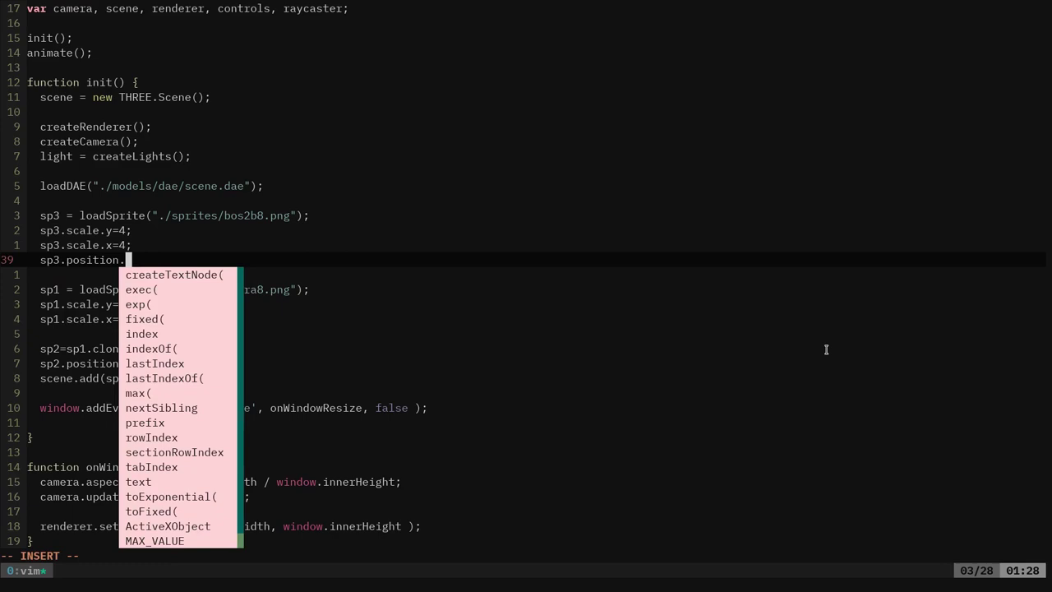
text(z=)
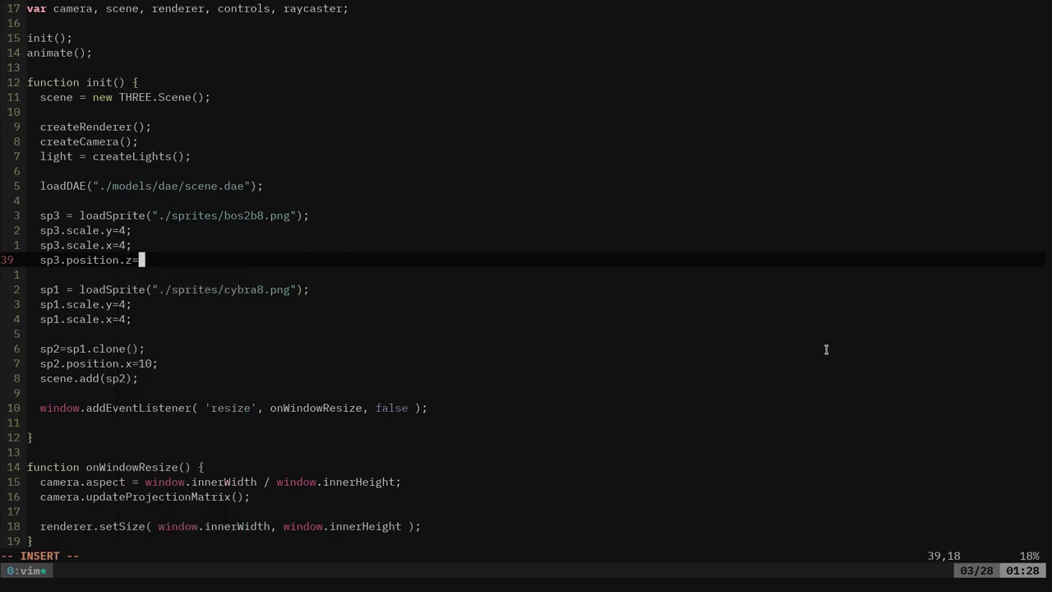
text(10;)
key(Escape)
key(alt+Tab)
key(F5)
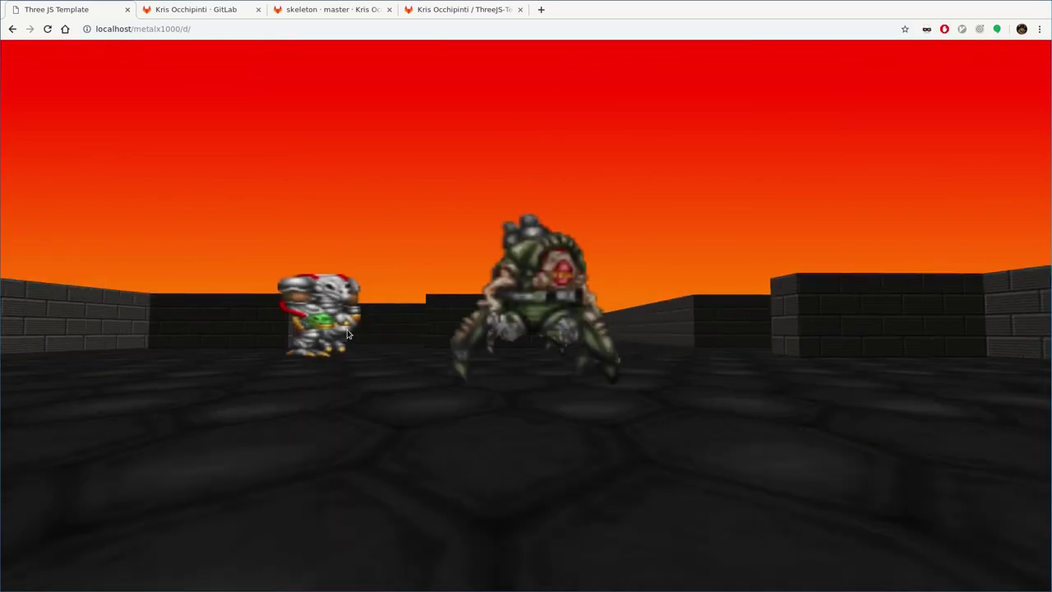
Step: Walk and orbit through the level to inspect the three monsters, then return to Vim
key(Left)
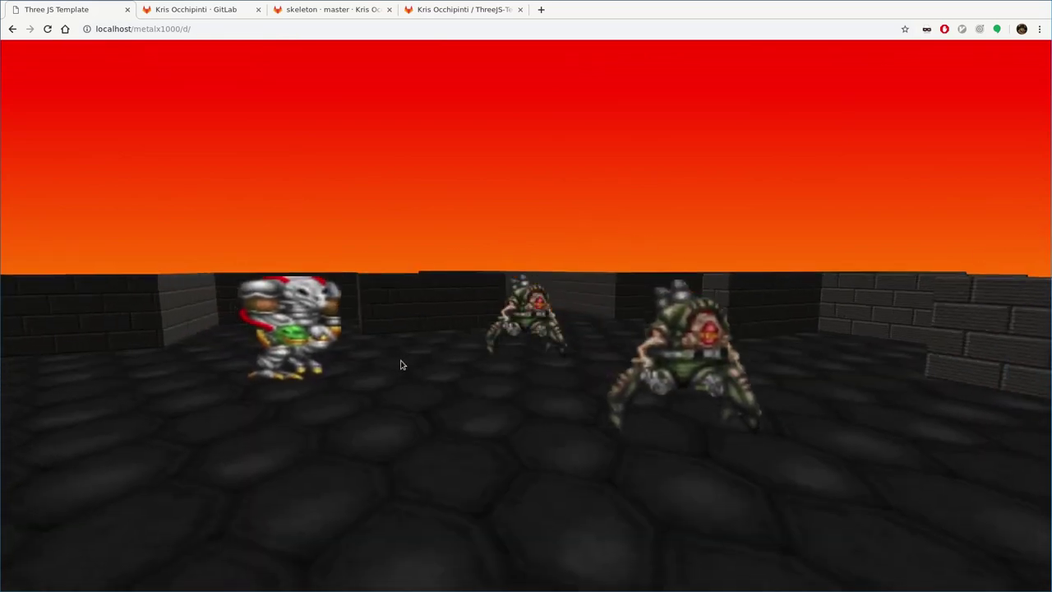
key(Left)
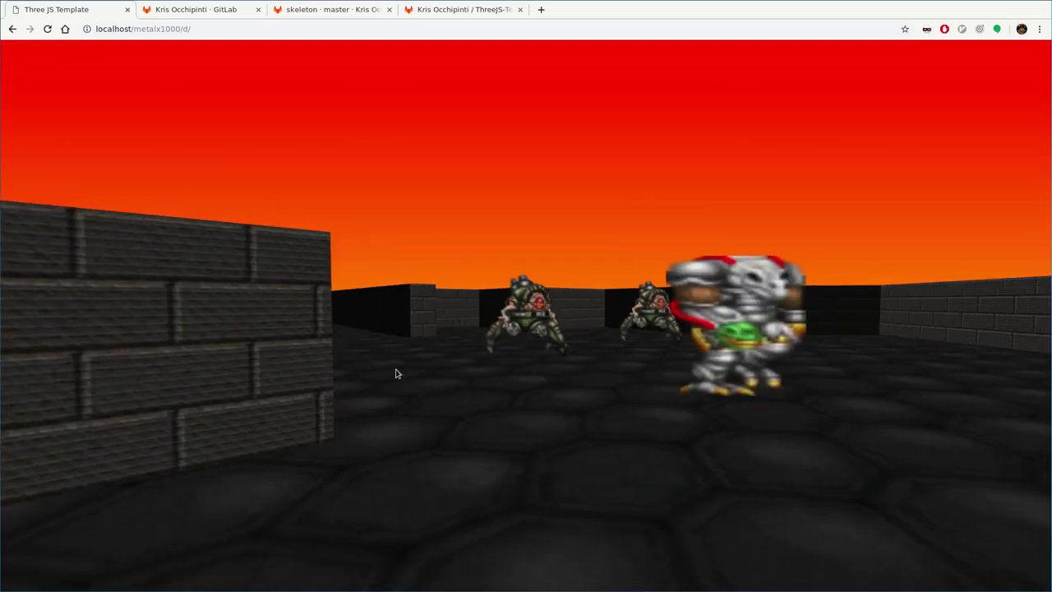
drag(187, 378, 416, 97)
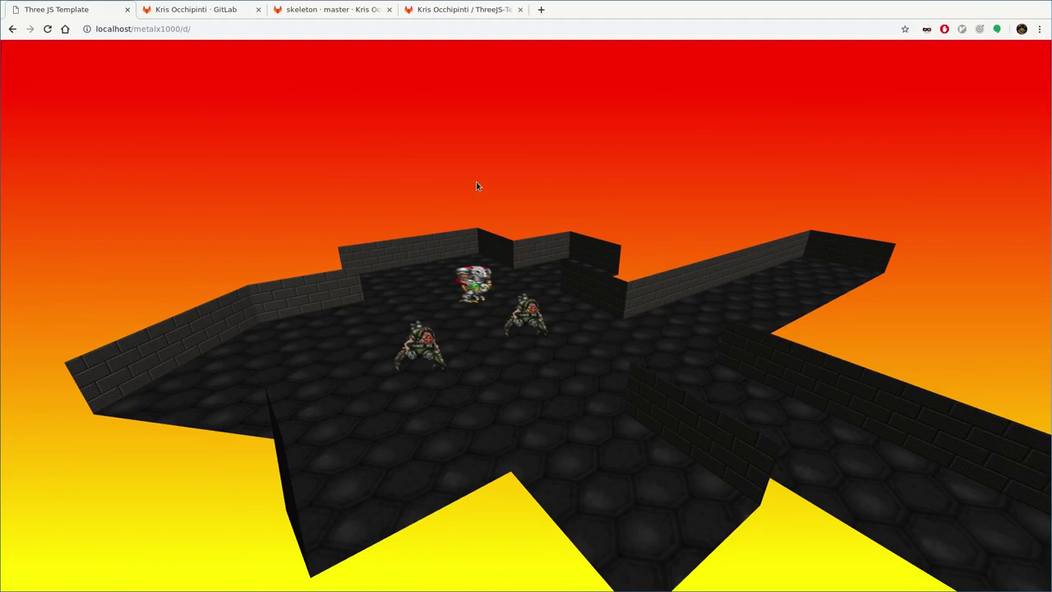
key(super+1)
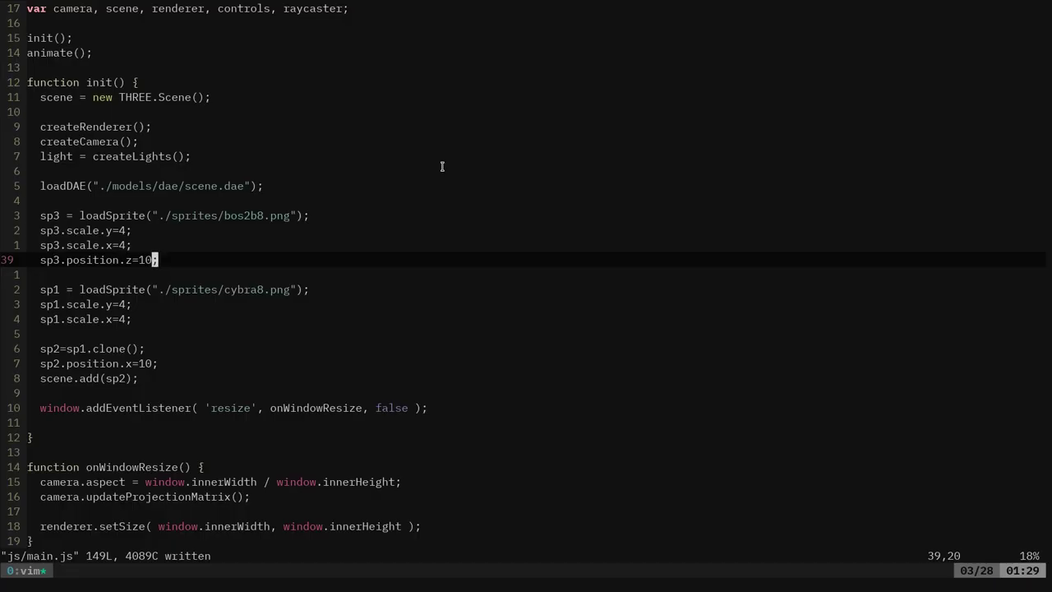
Step: In index.html, give the canvas a blue-to-white linear-gradient background, then reload the level
key(ctrl+p)
key(Return)
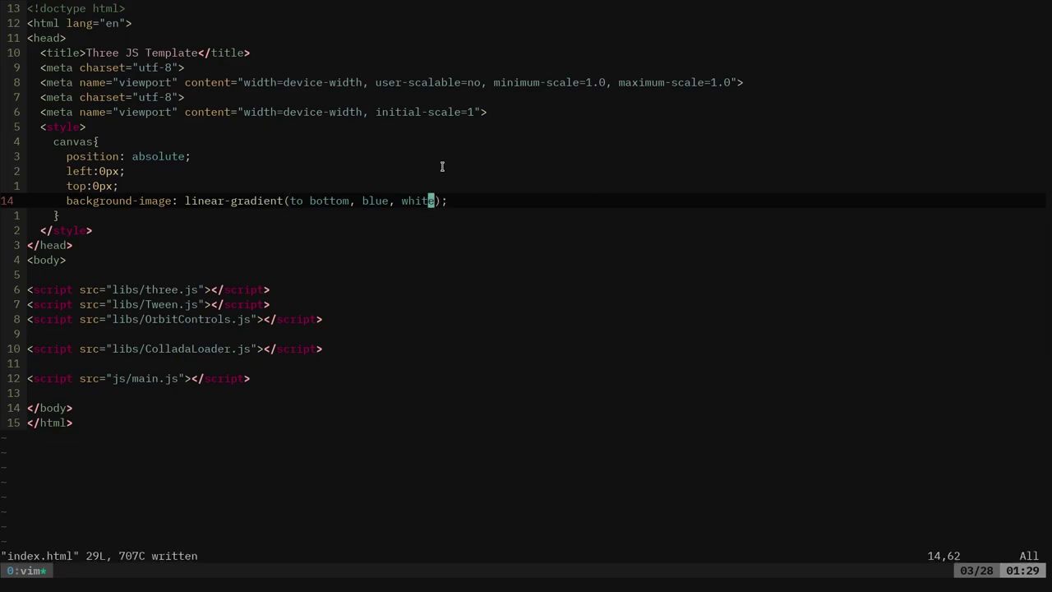
key(alt+Tab)
key(F5)
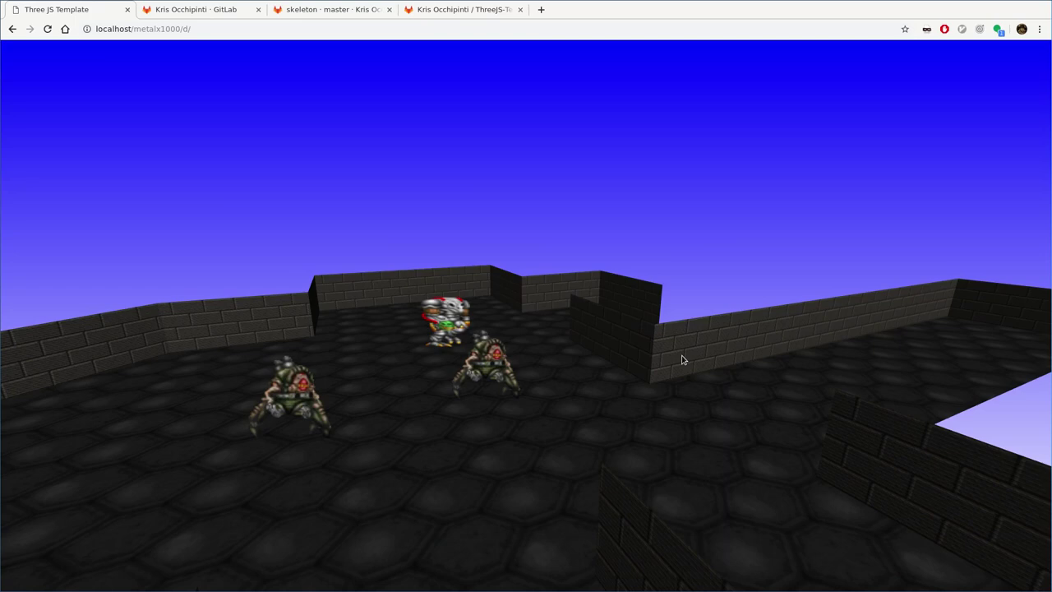
drag(733, 279, 635, 342)
drag(770, 351, 806, 385)
drag(378, 395, 503, 386)
drag(723, 383, 469, 378)
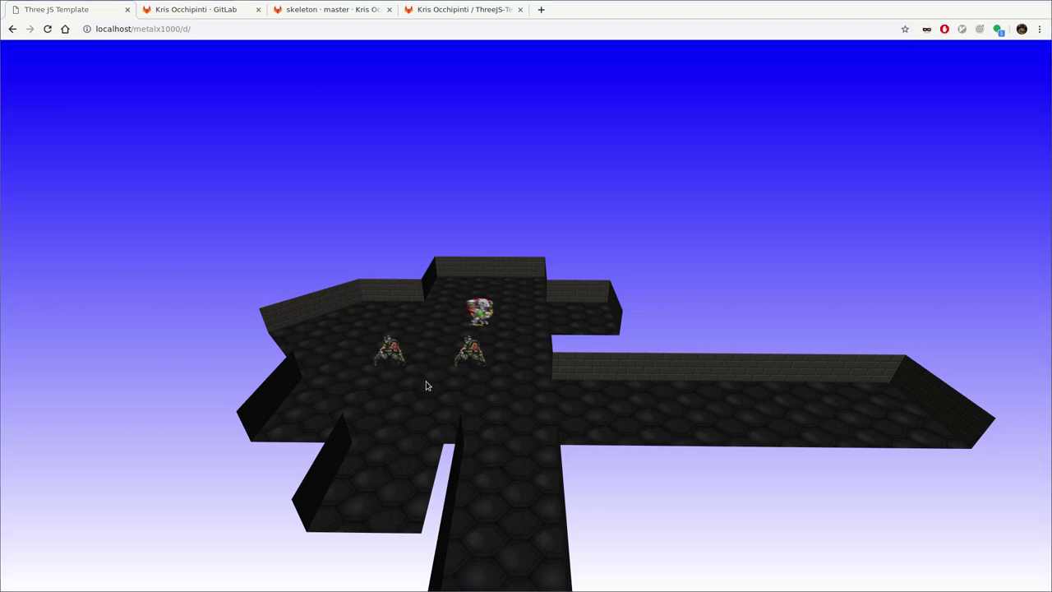
drag(626, 361, 356, 320)
drag(416, 331, 671, 396)
drag(731, 357, 364, 332)
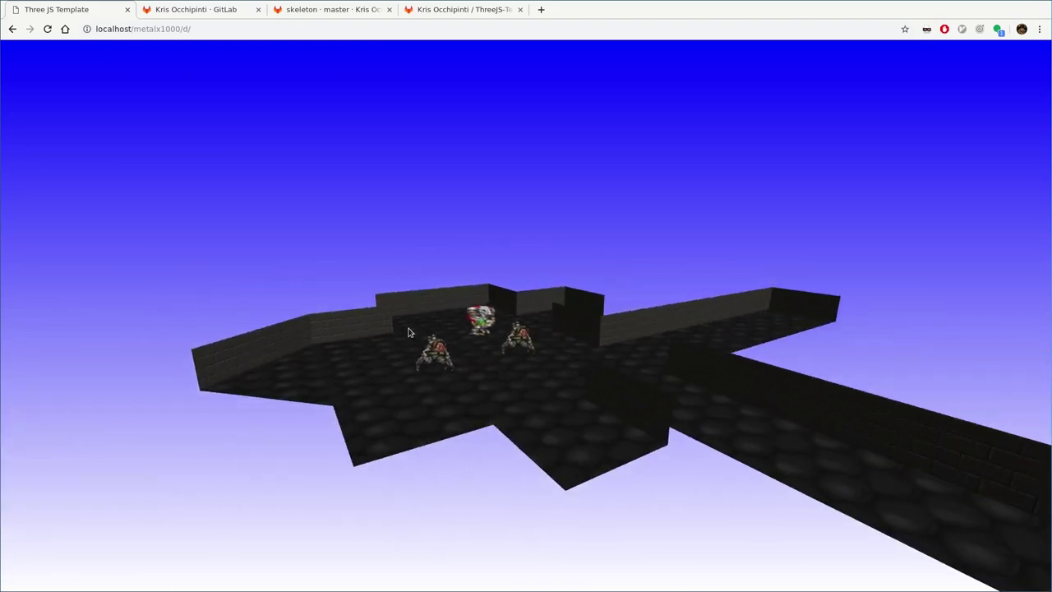
drag(465, 366, 496, 368)
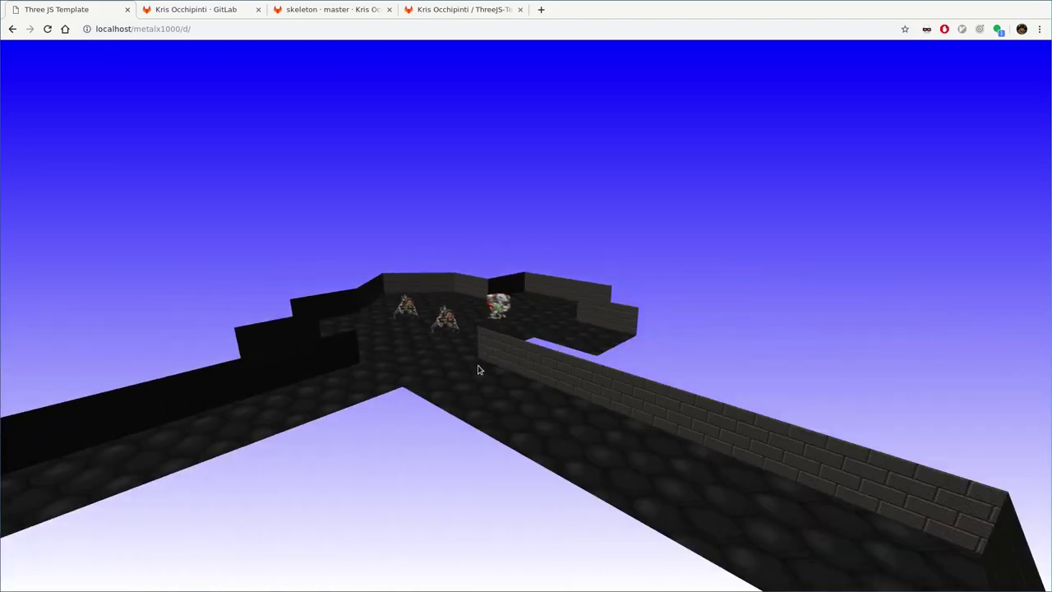
key(F5)
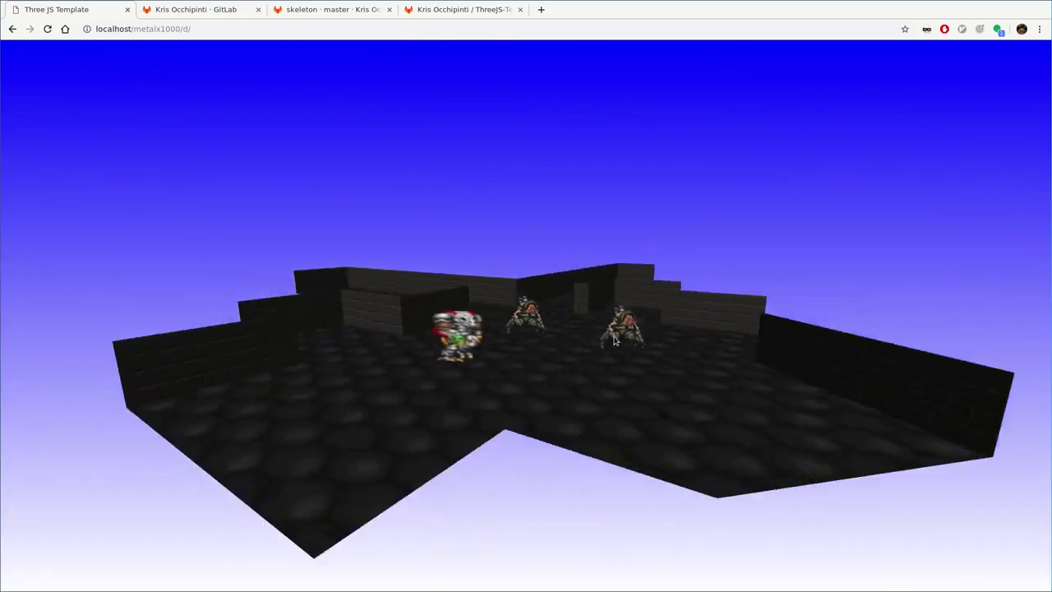
drag(630, 340, 276, 340)
drag(590, 324, 647, 409)
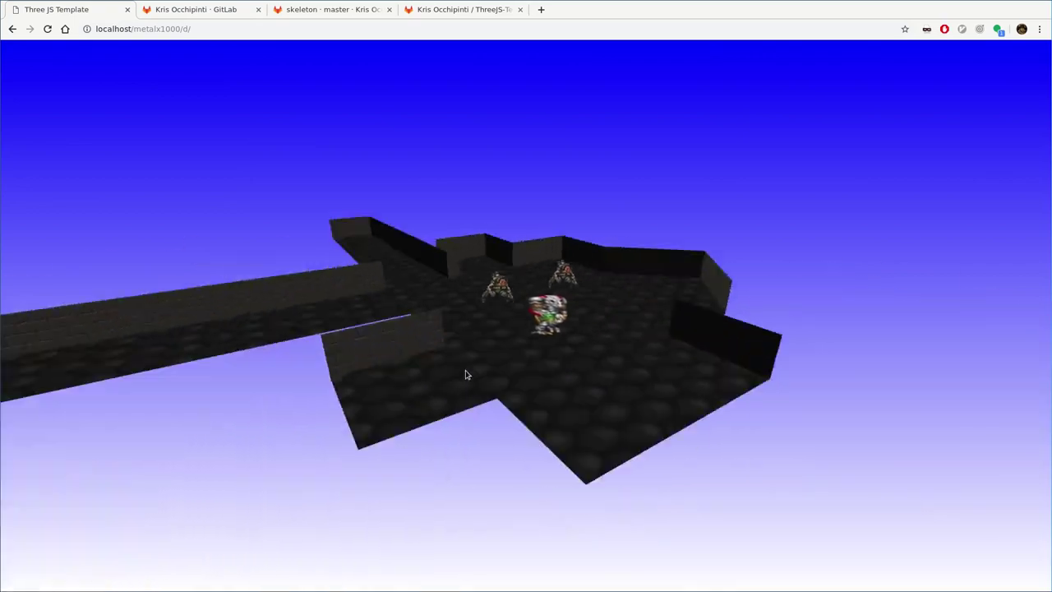
drag(465, 374, 435, 350)
drag(670, 347, 376, 330)
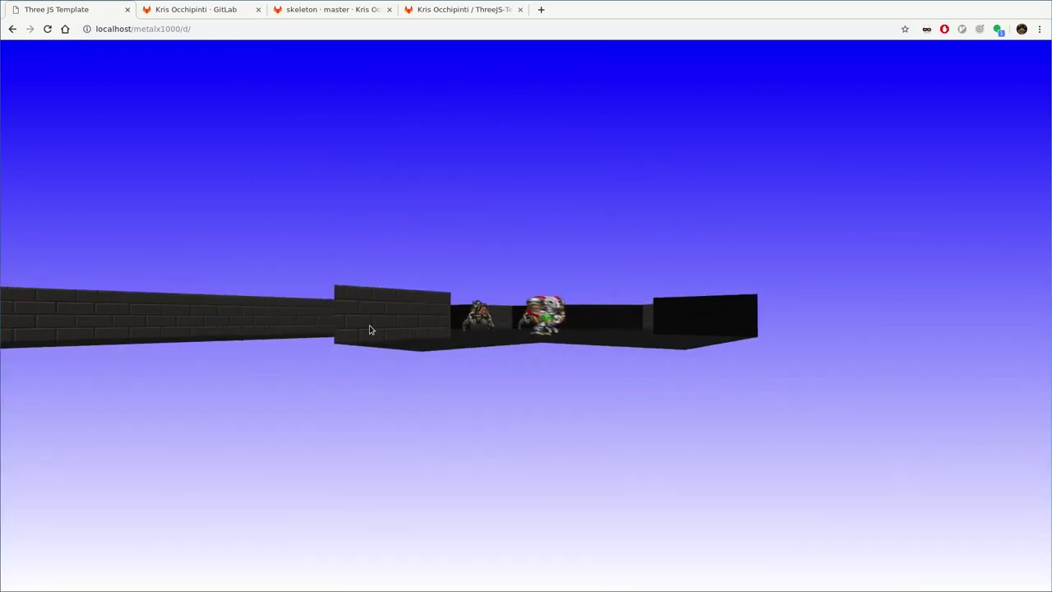